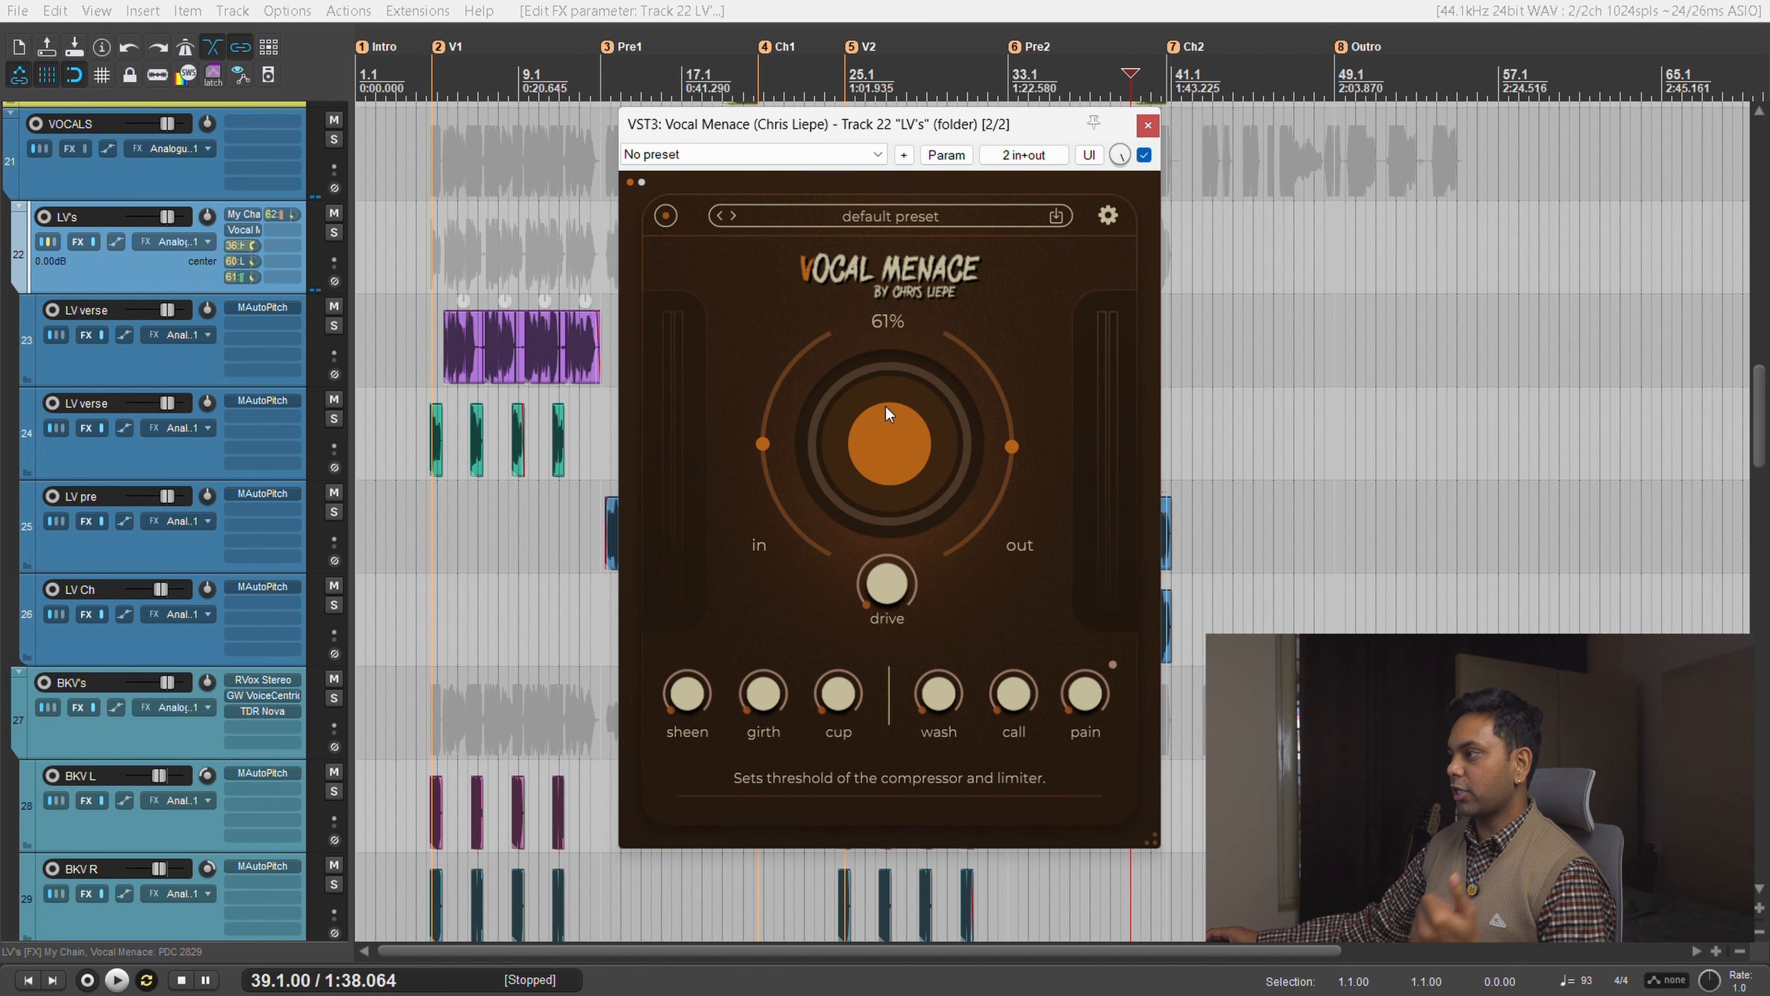
# Raise Vocal Menace's heat to 67%, and try out its output gain and drive, returning both to their starting settings.
pyautogui.moveTo(913, 440)
pyautogui.mouseDown()
pyautogui.moveTo(907, 410)
pyautogui.moveTo(909, 425)
pyautogui.mouseUp()
pyautogui.moveTo(1014, 434); pyautogui.dragTo(1037, 462)
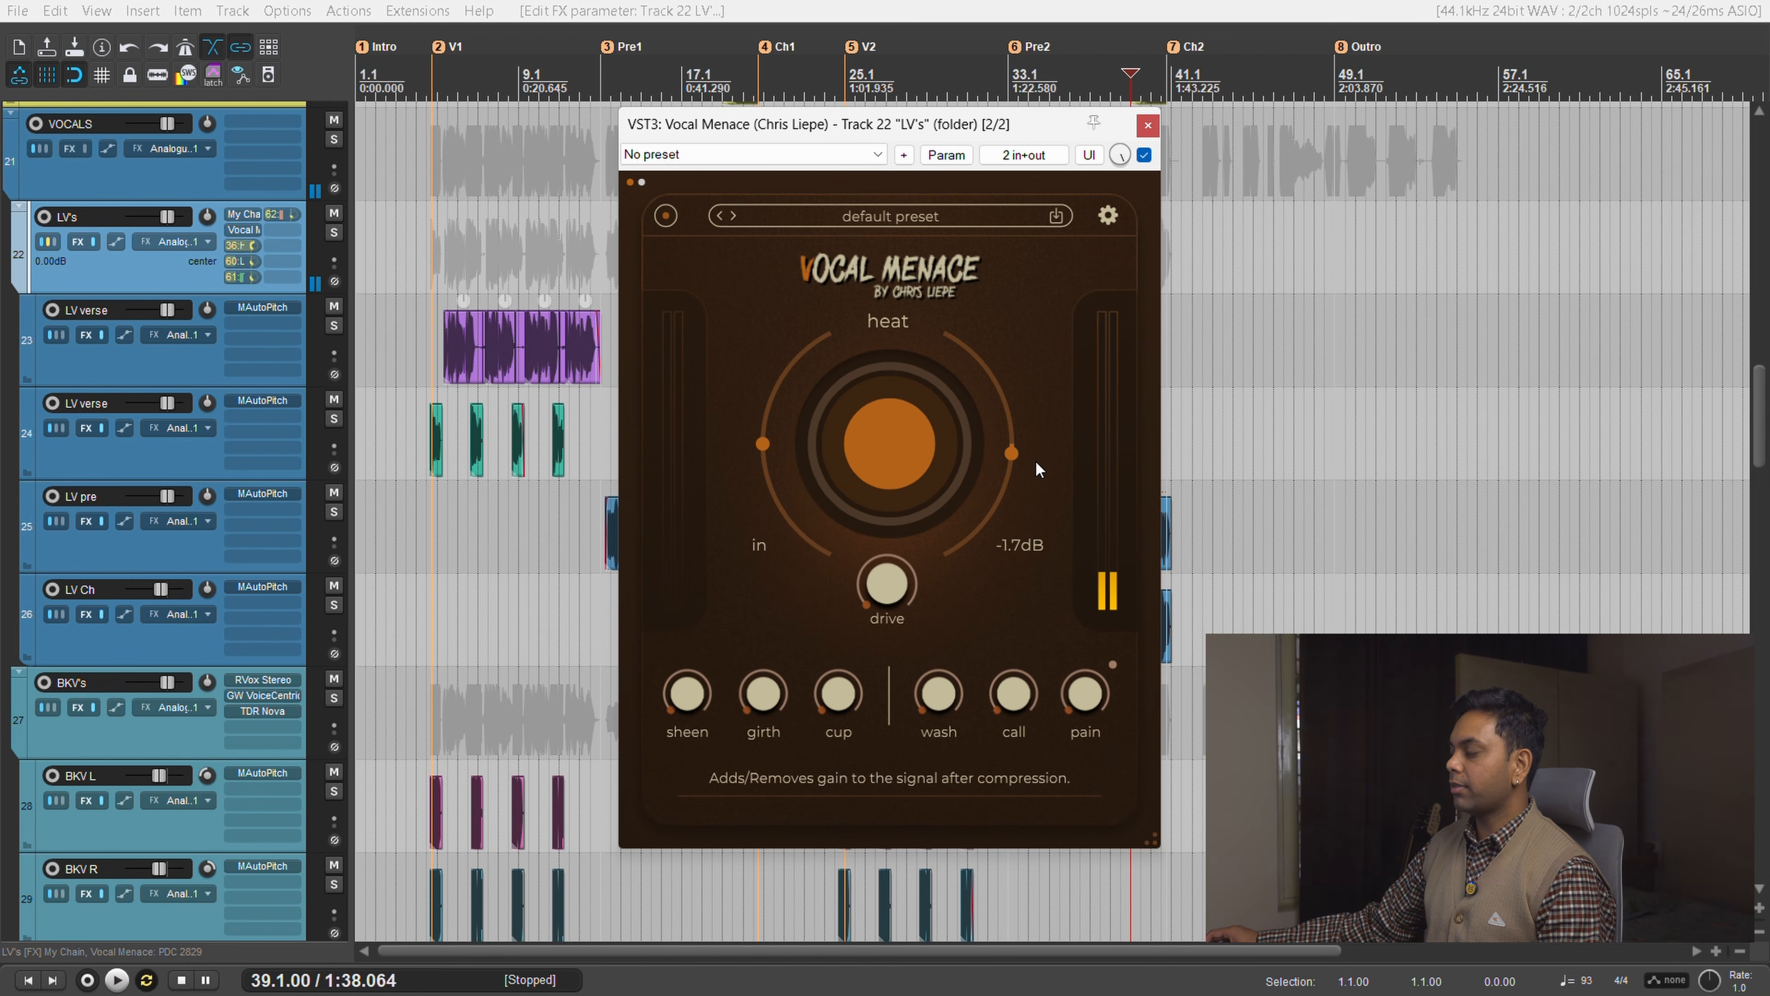
pyautogui.moveTo(883, 582); pyautogui.dragTo(932, 530)
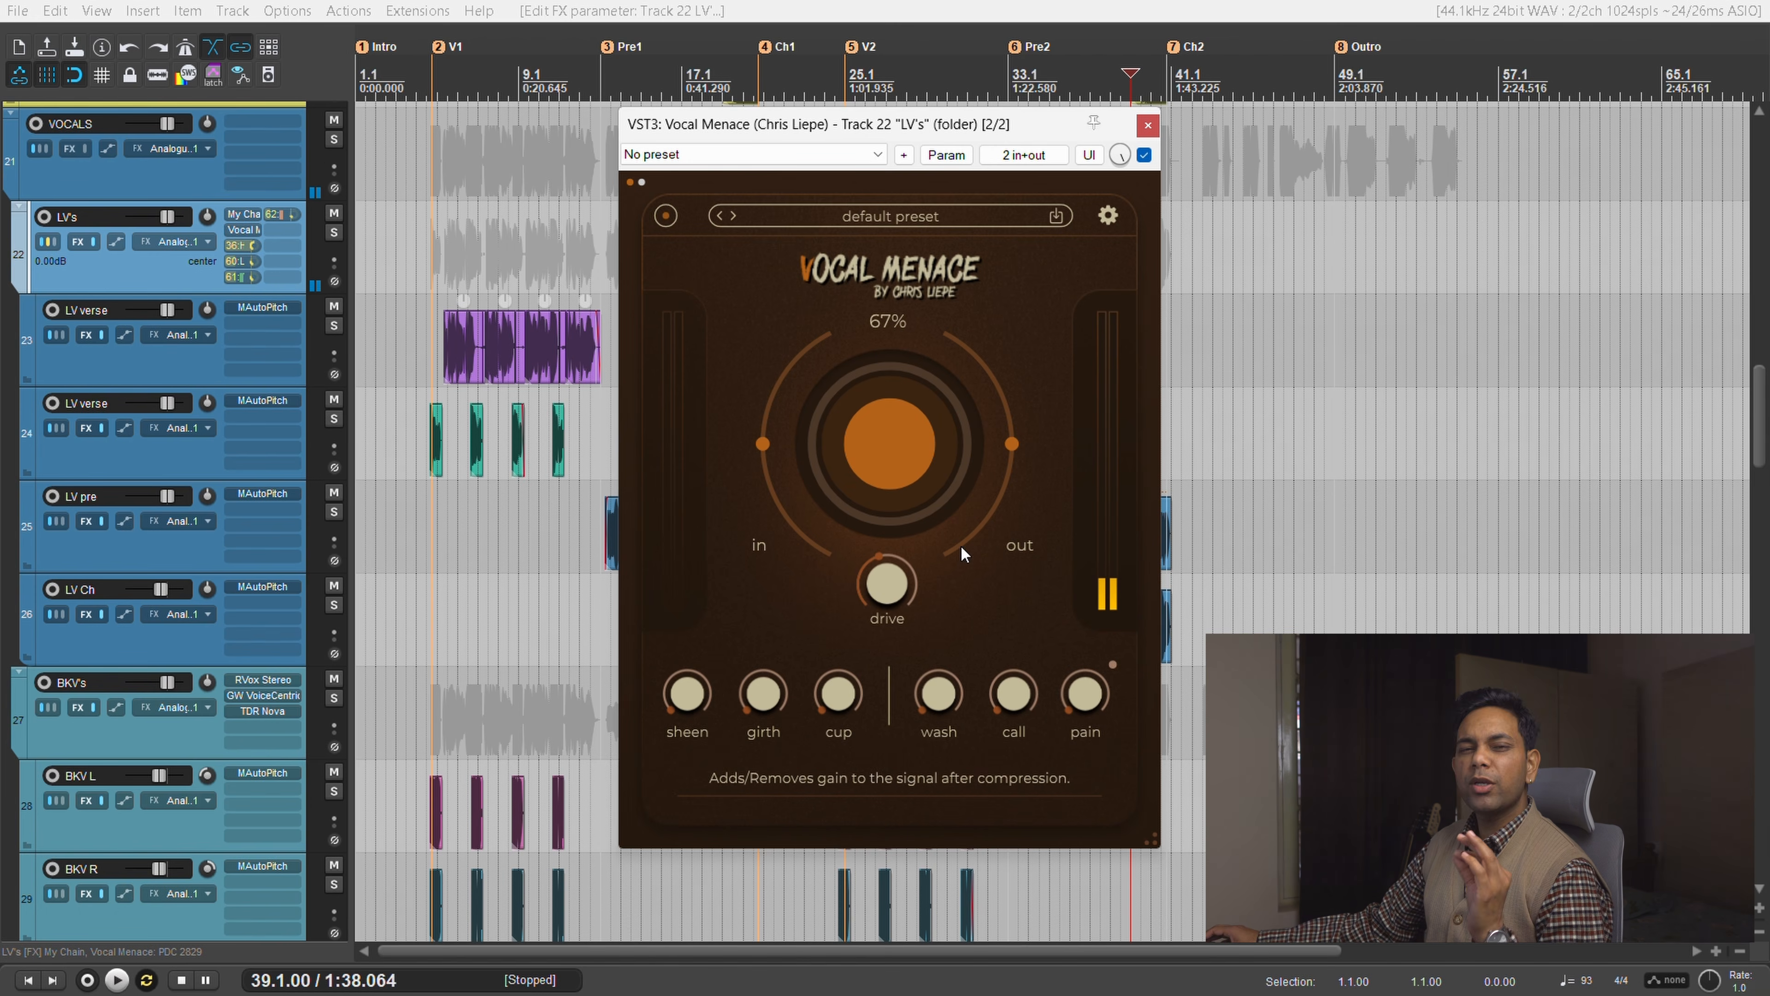
# Try out the sheen, girth, cup and wash effects in Vocal Menace, returning each to its starting setting.
pyautogui.moveTo(685, 706); pyautogui.dragTo(689, 603)
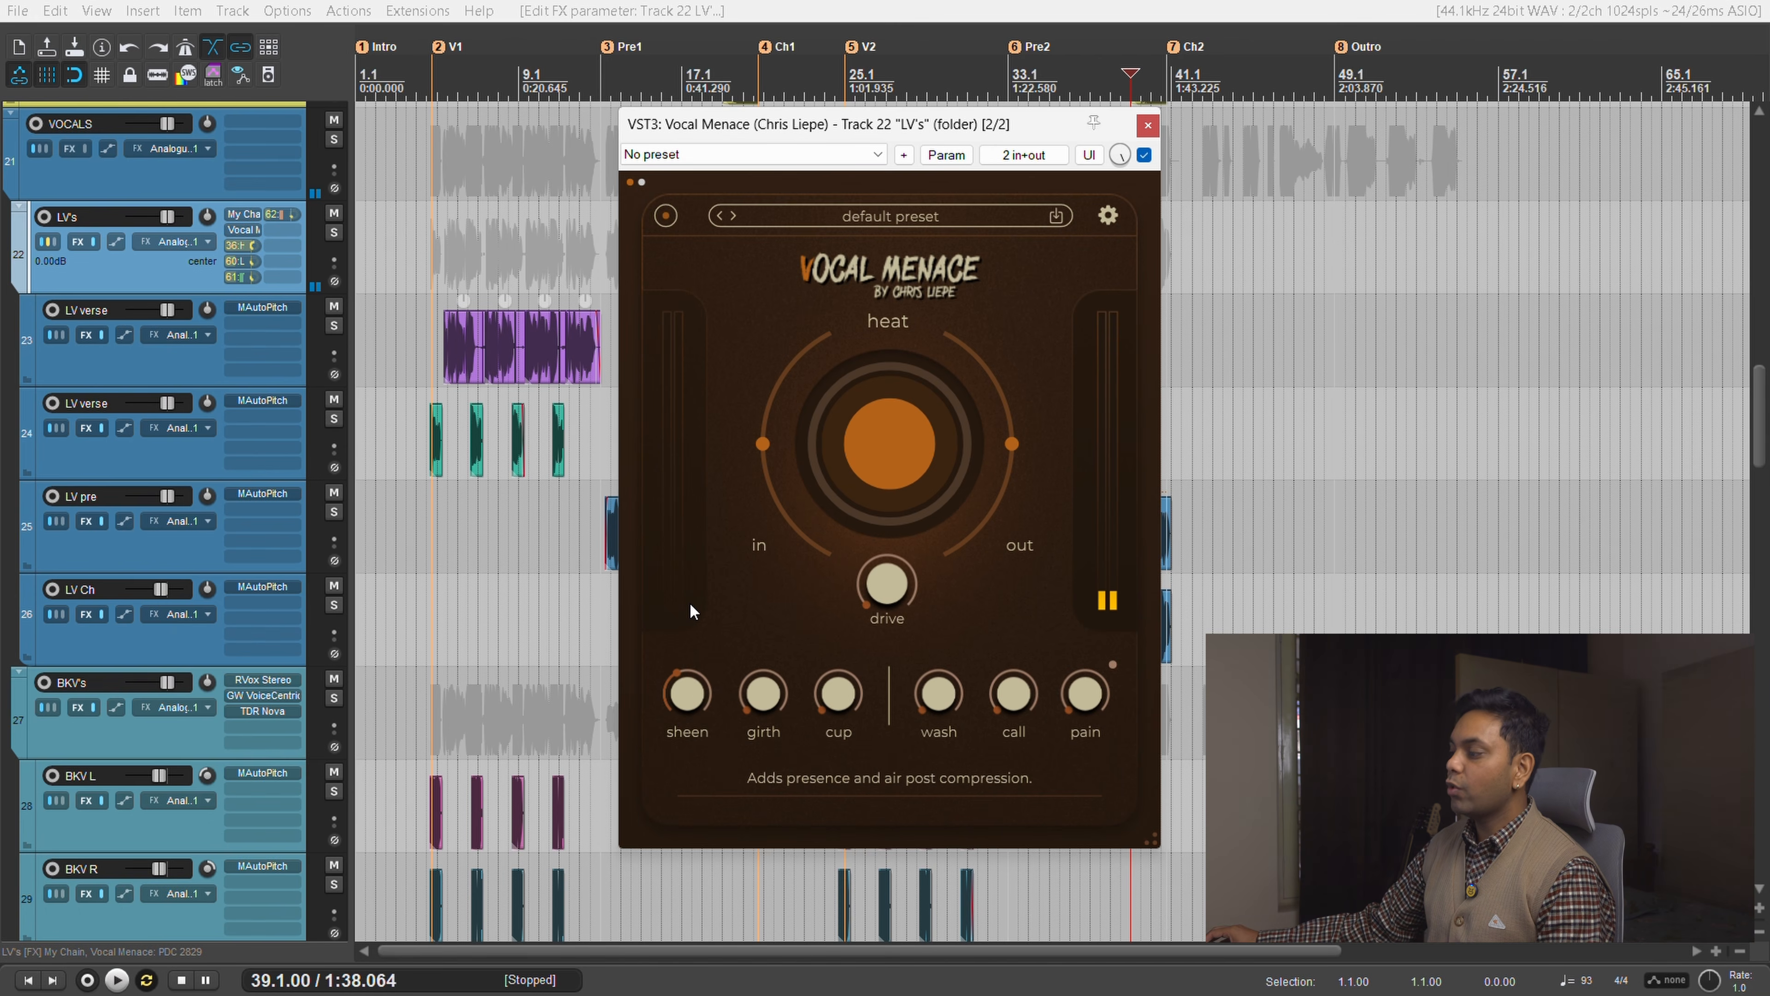
pyautogui.moveTo(763, 697); pyautogui.dragTo(772, 539)
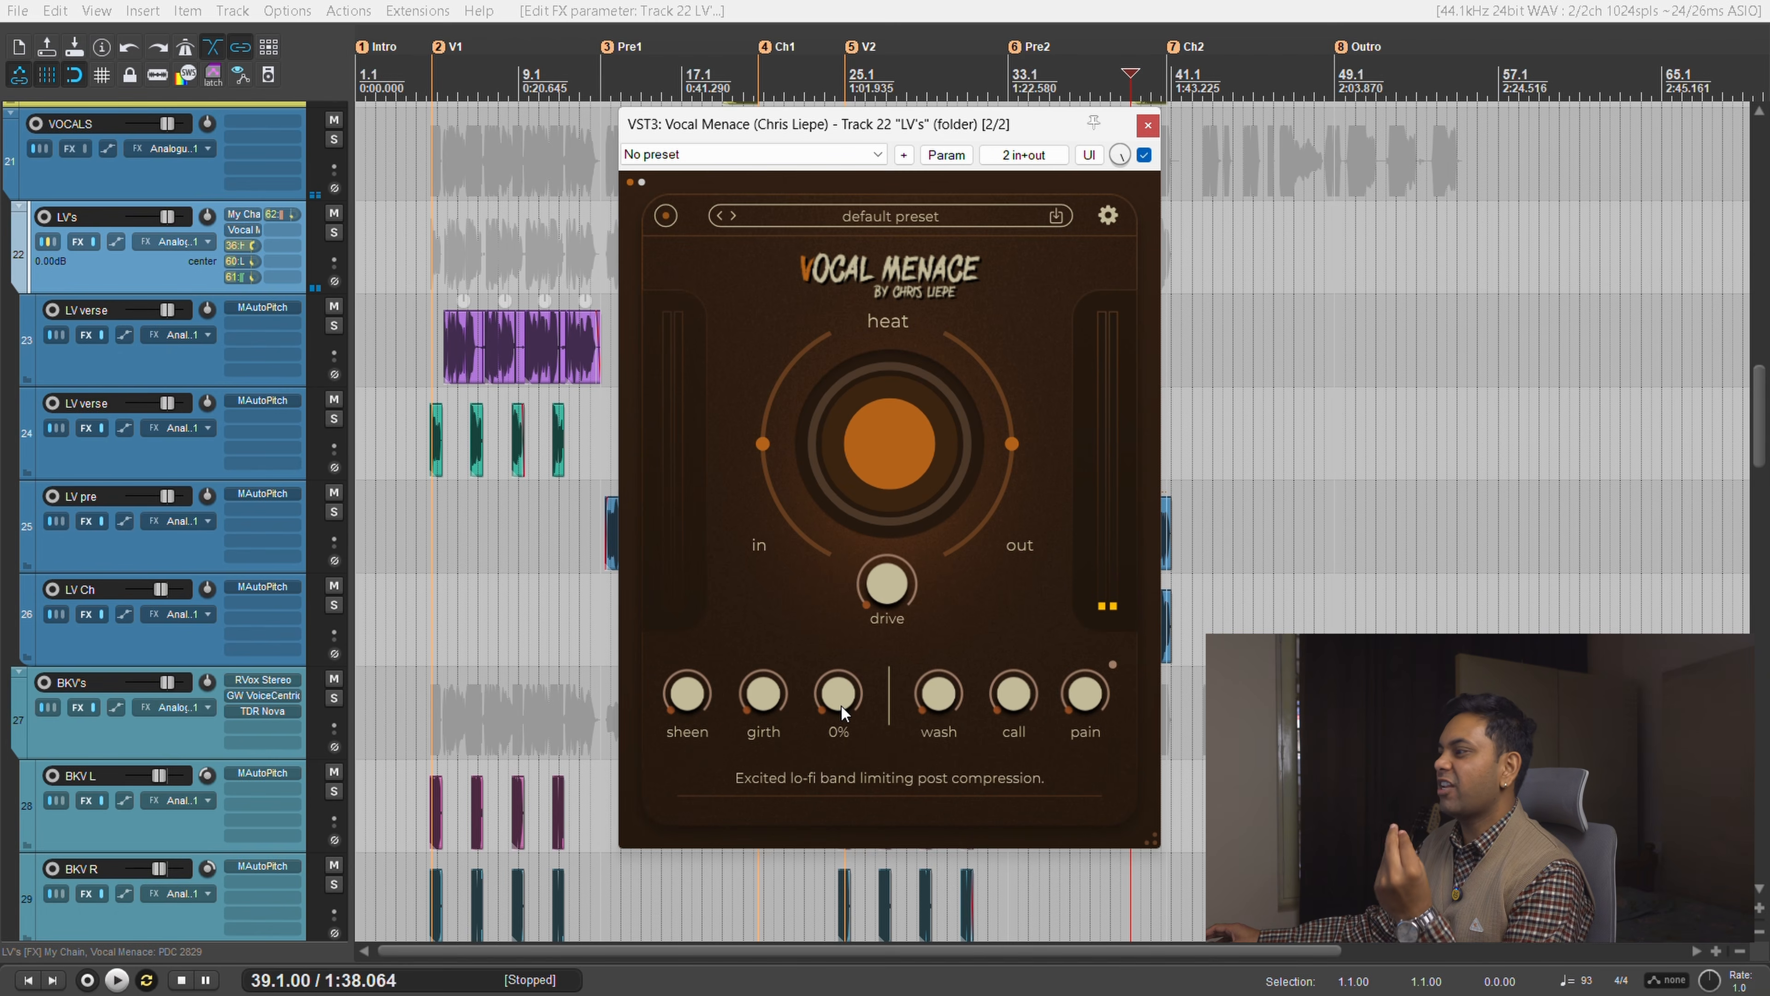
pyautogui.moveTo(840, 694); pyautogui.dragTo(848, 446)
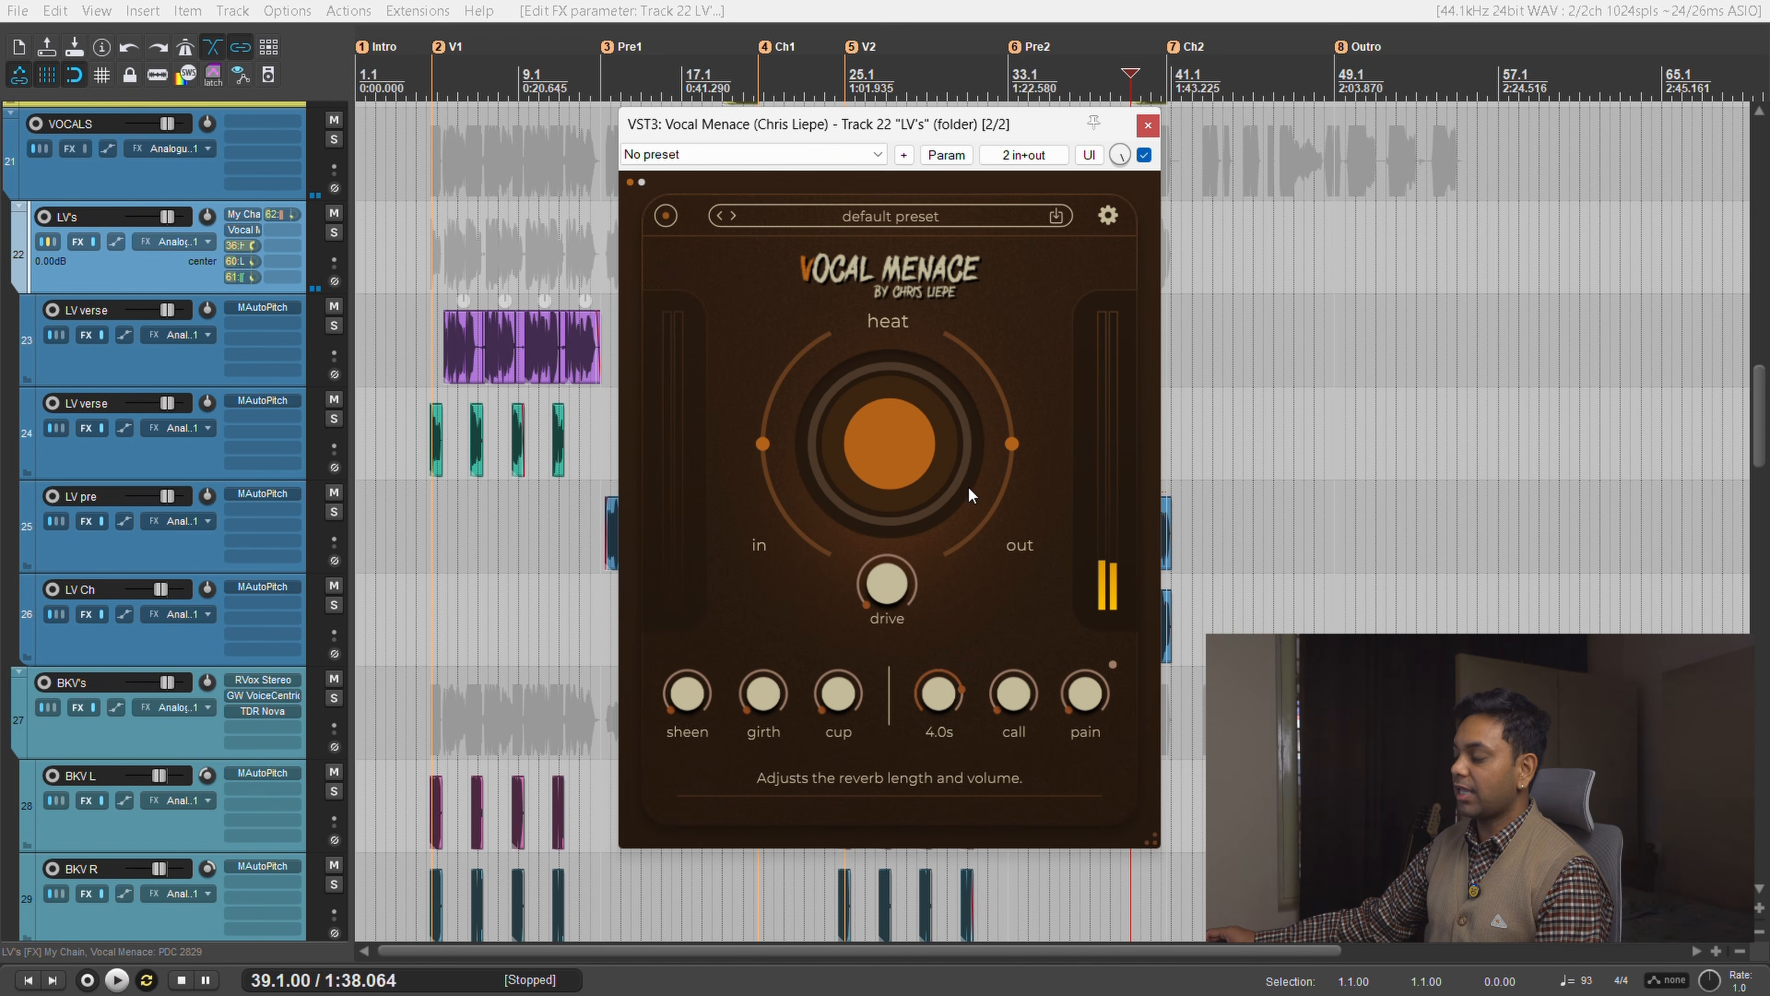
pyautogui.moveTo(1088, 699)
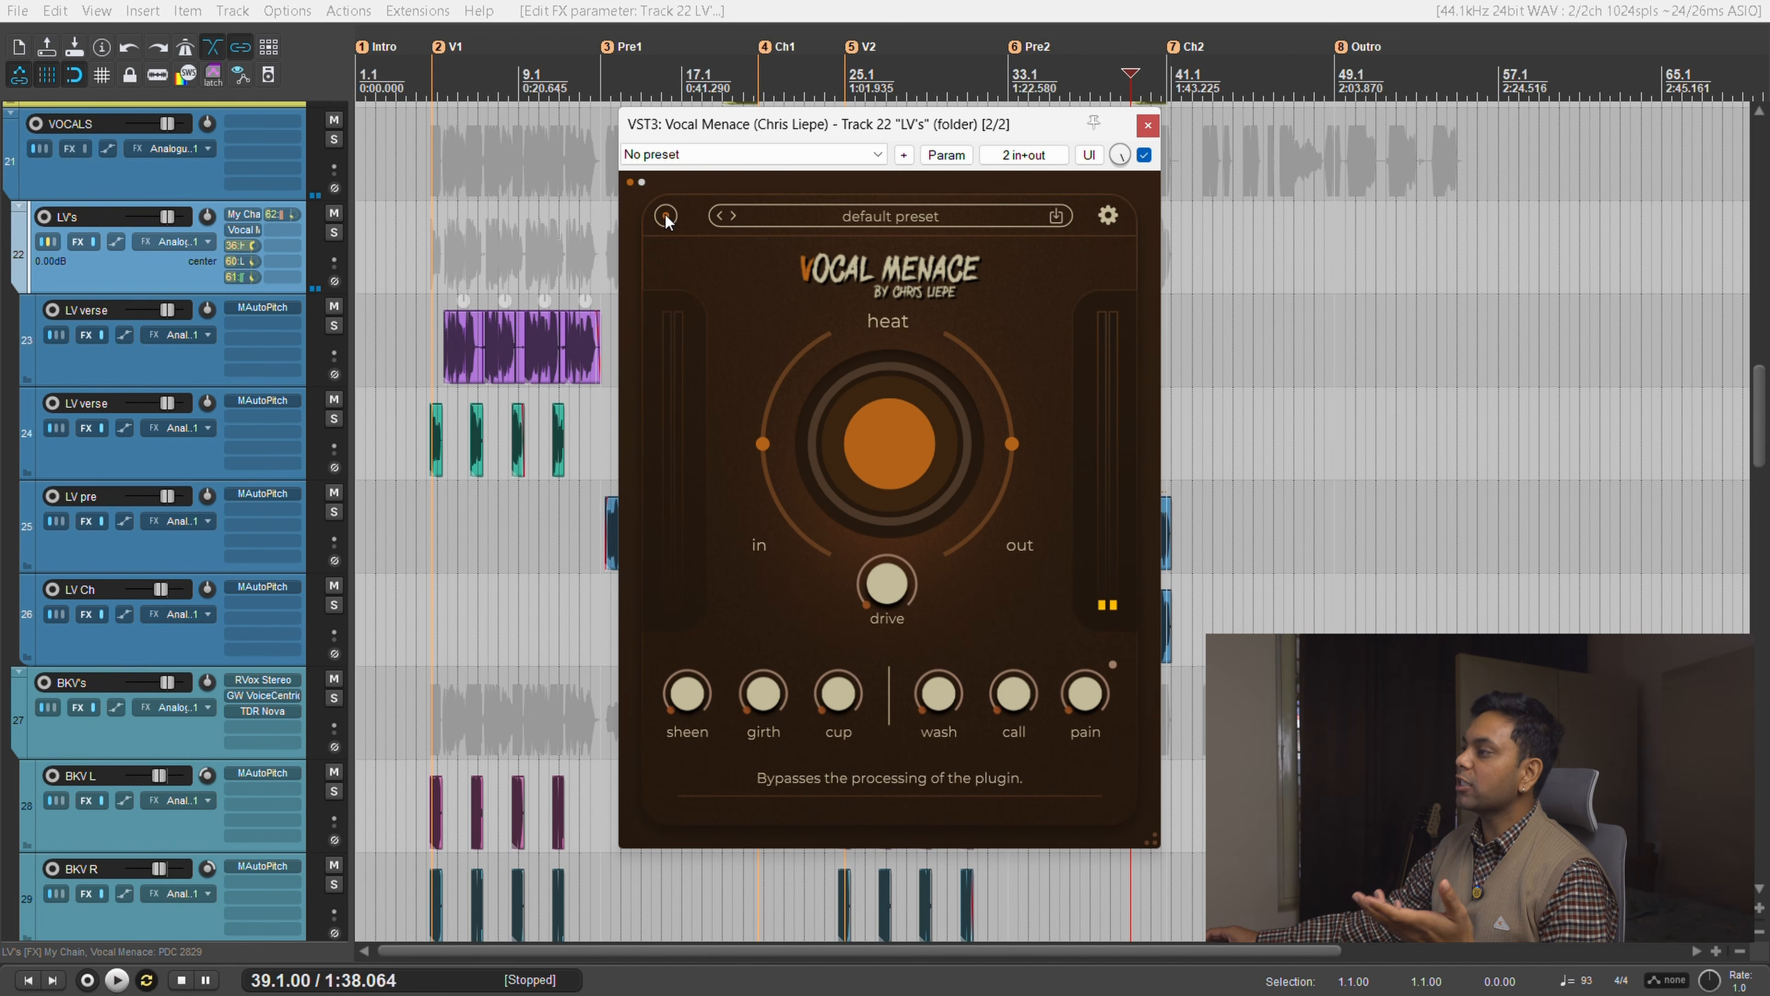
# Bypass Vocal Menace and re-enable it, and switch its interface to the light theme and back to dark.
pyautogui.click(666, 217)
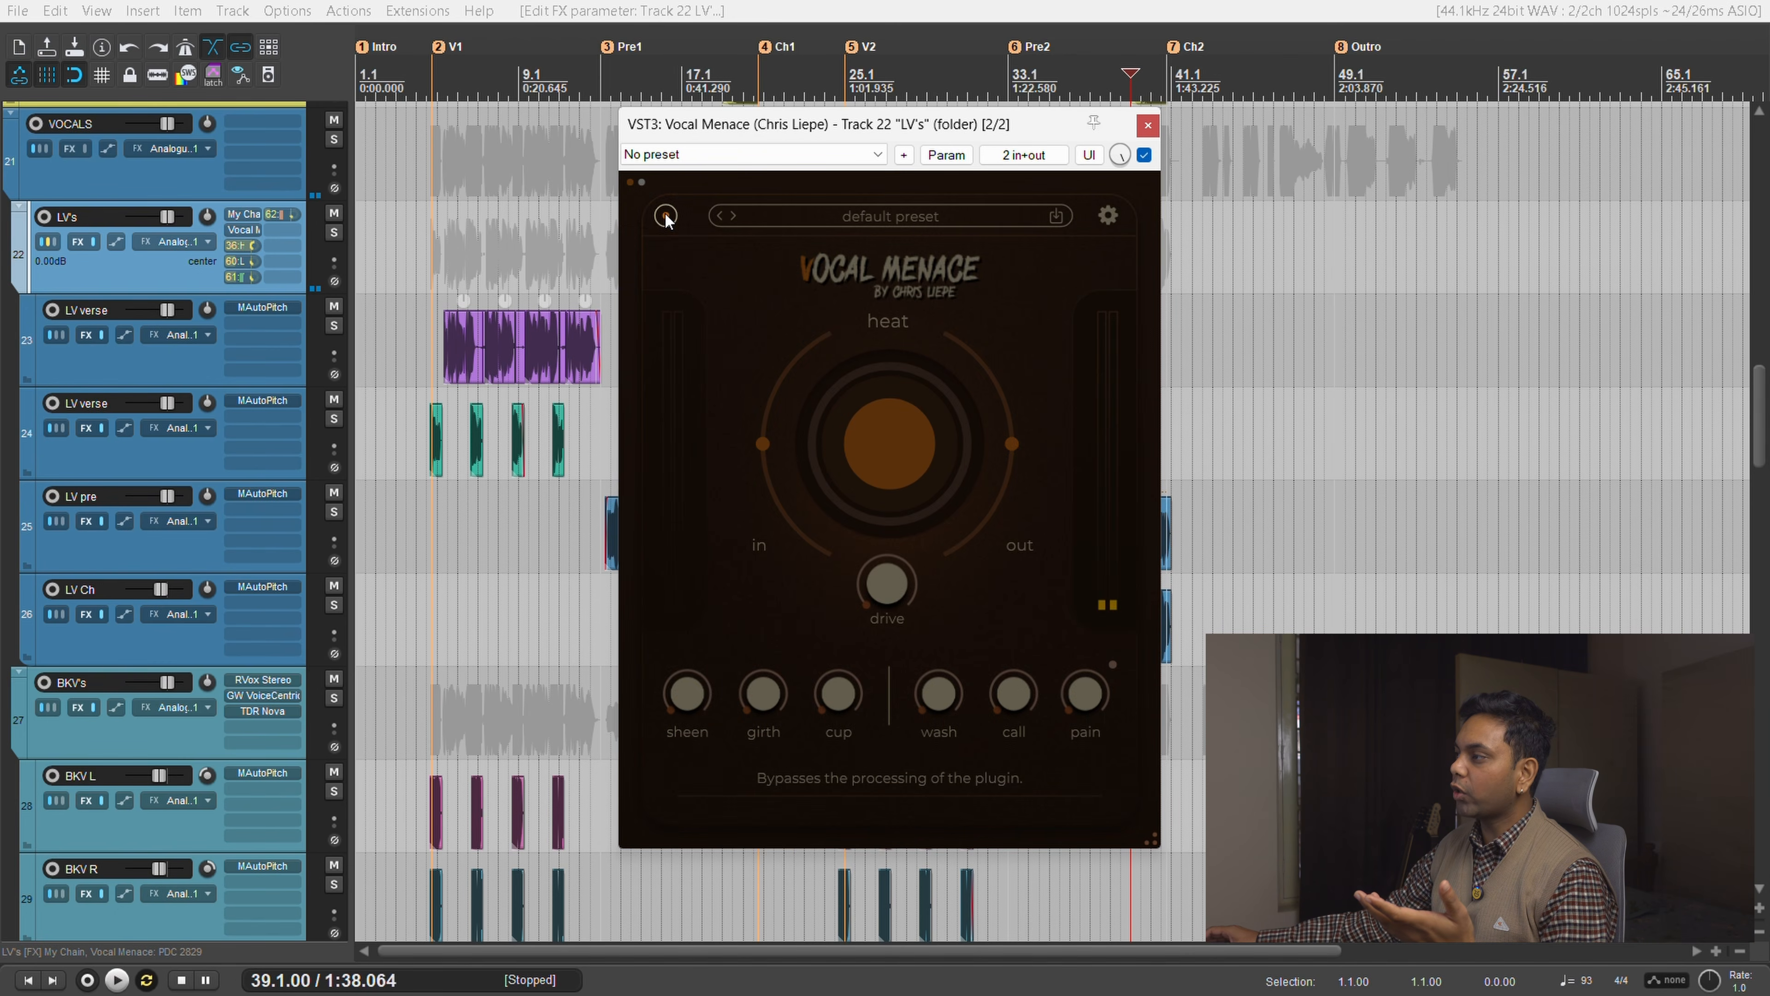
pyautogui.click(665, 217)
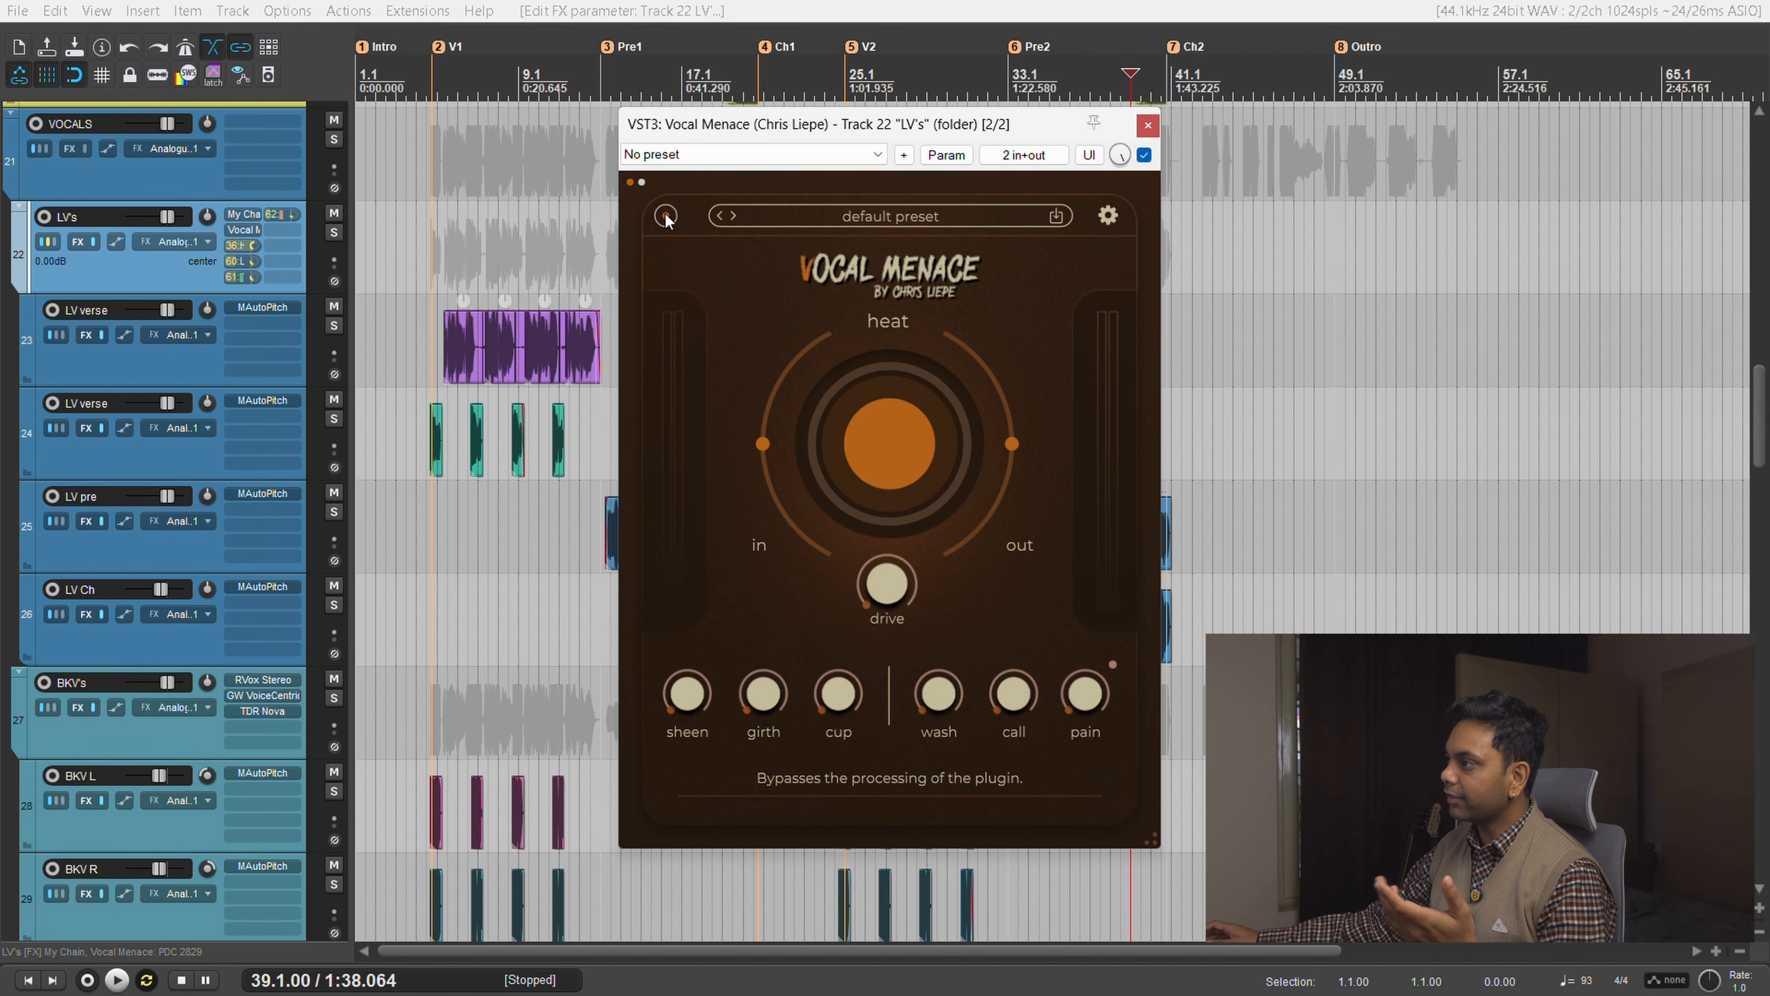
pyautogui.click(632, 182)
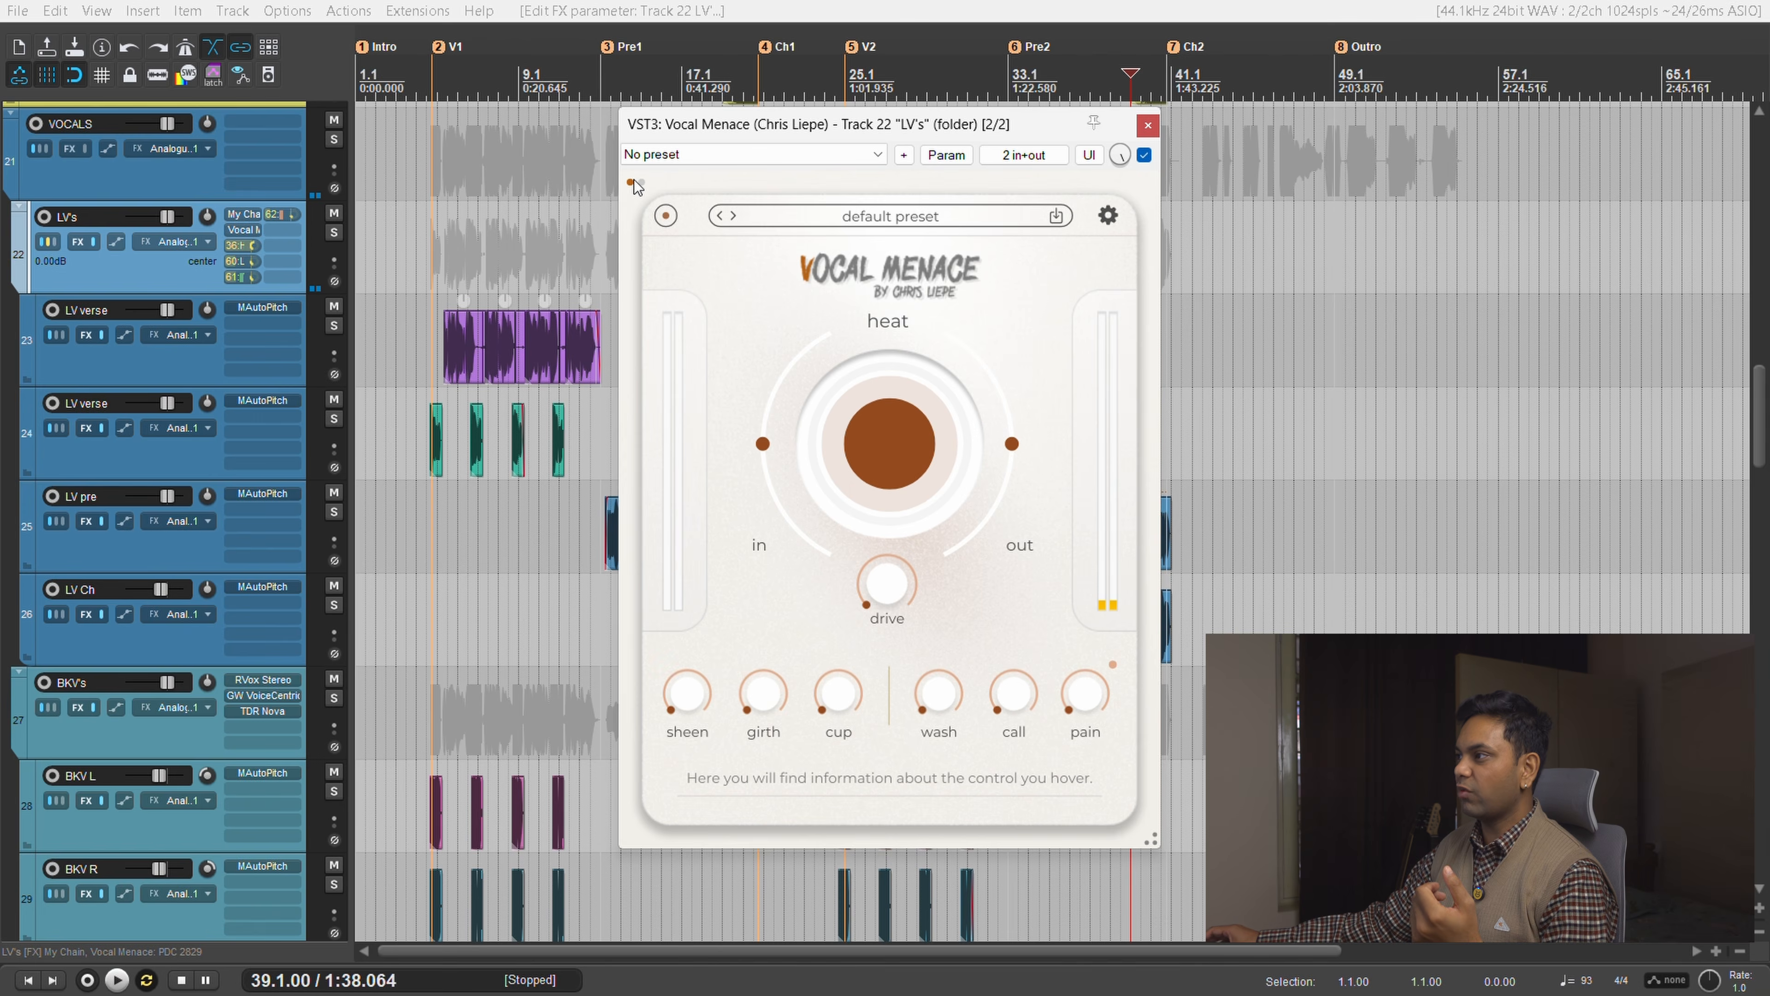
pyautogui.click(633, 181)
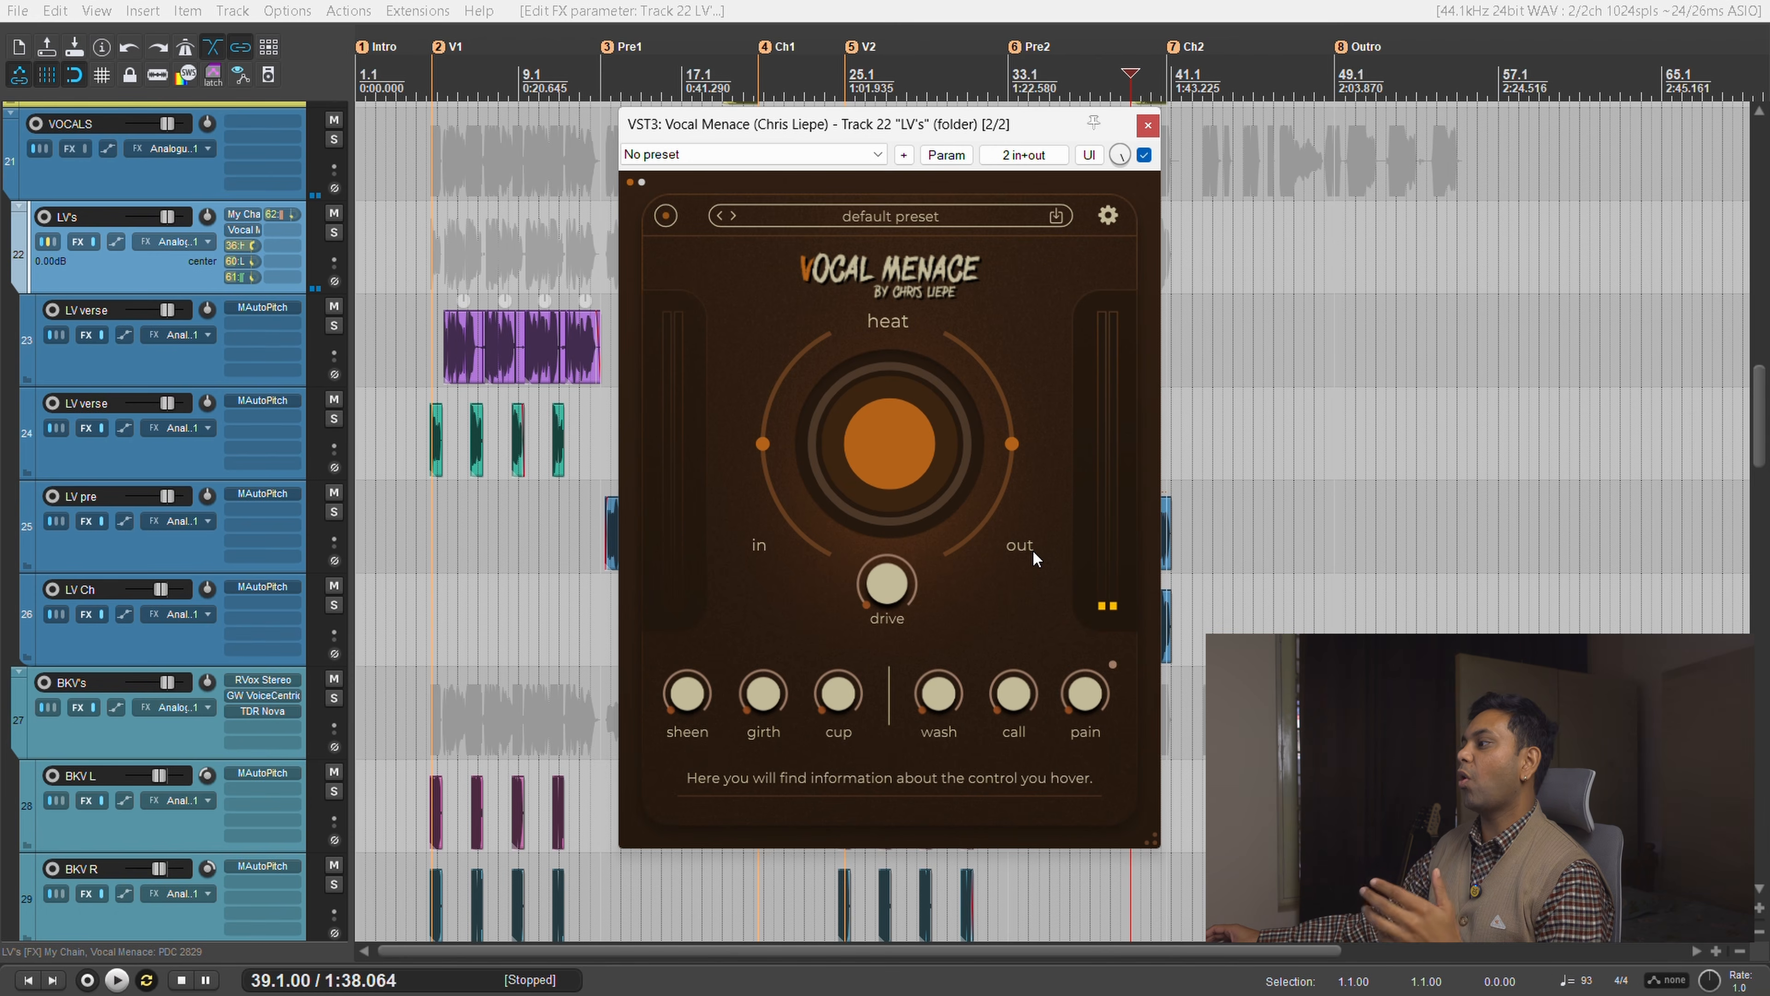
pyautogui.moveTo(899, 417)
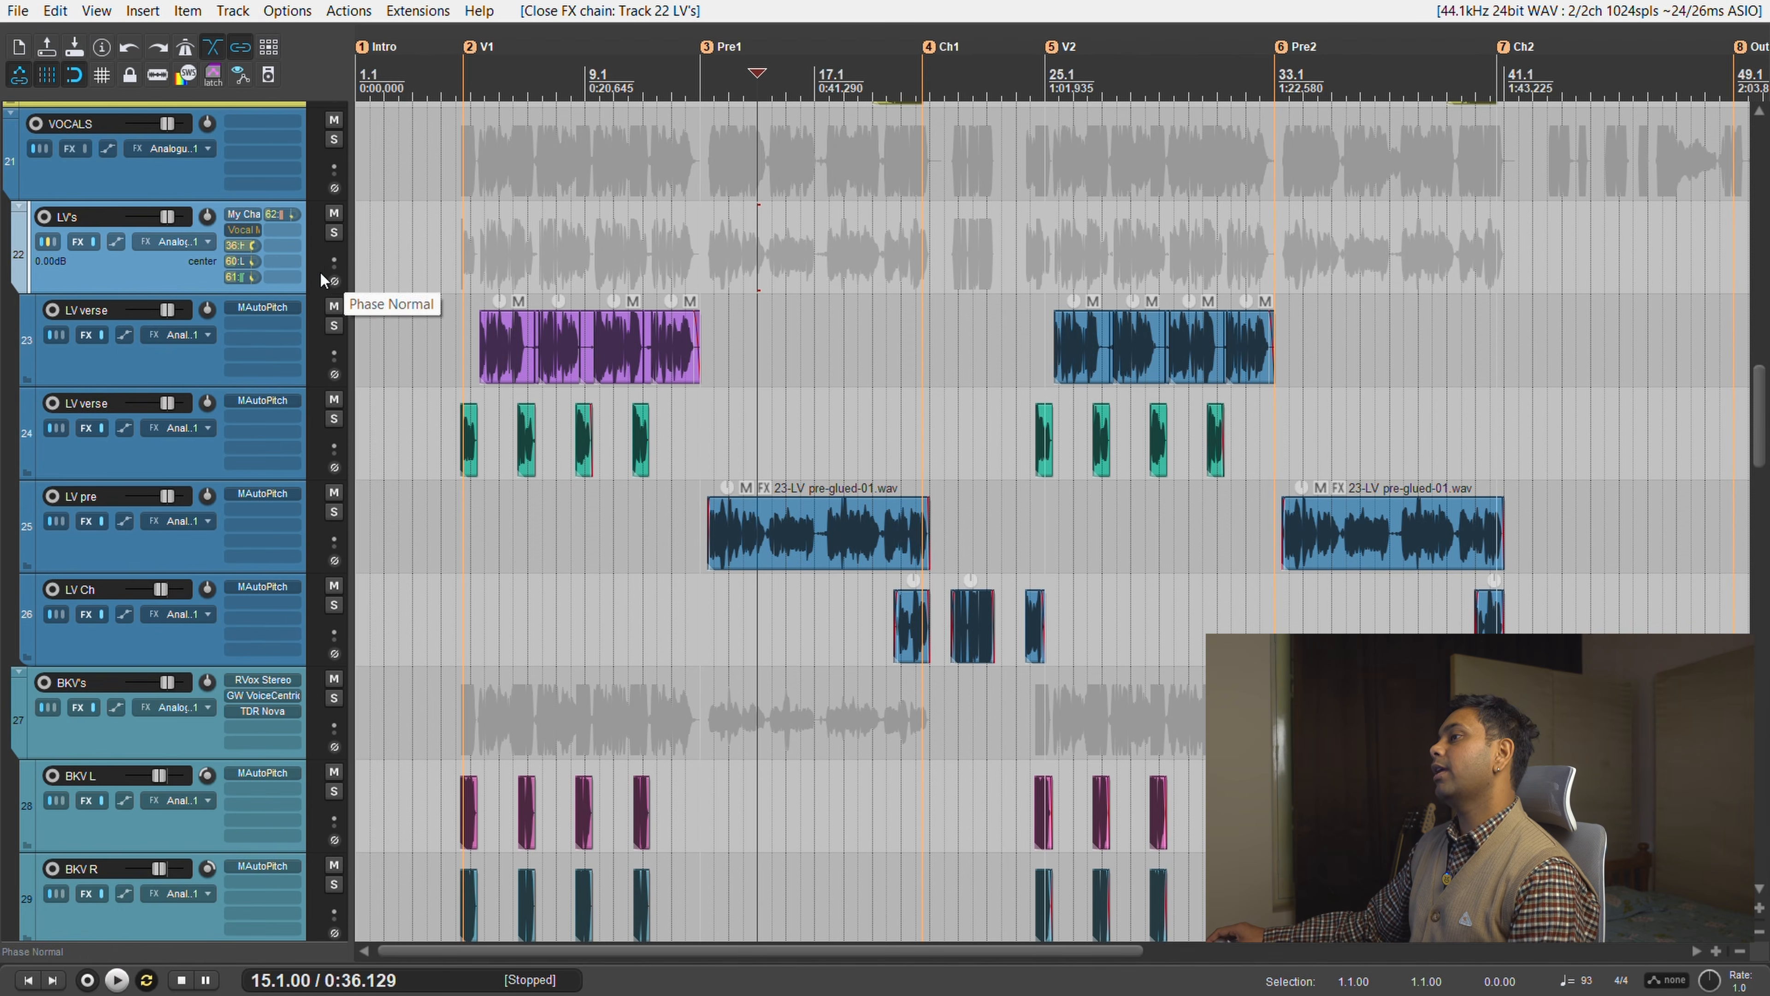
# Solo the LV's folder track, bypass My Chain on it, and play the unprocessed vocal from the V1 marker.
pyautogui.click(333, 232)
pyautogui.click(461, 80)
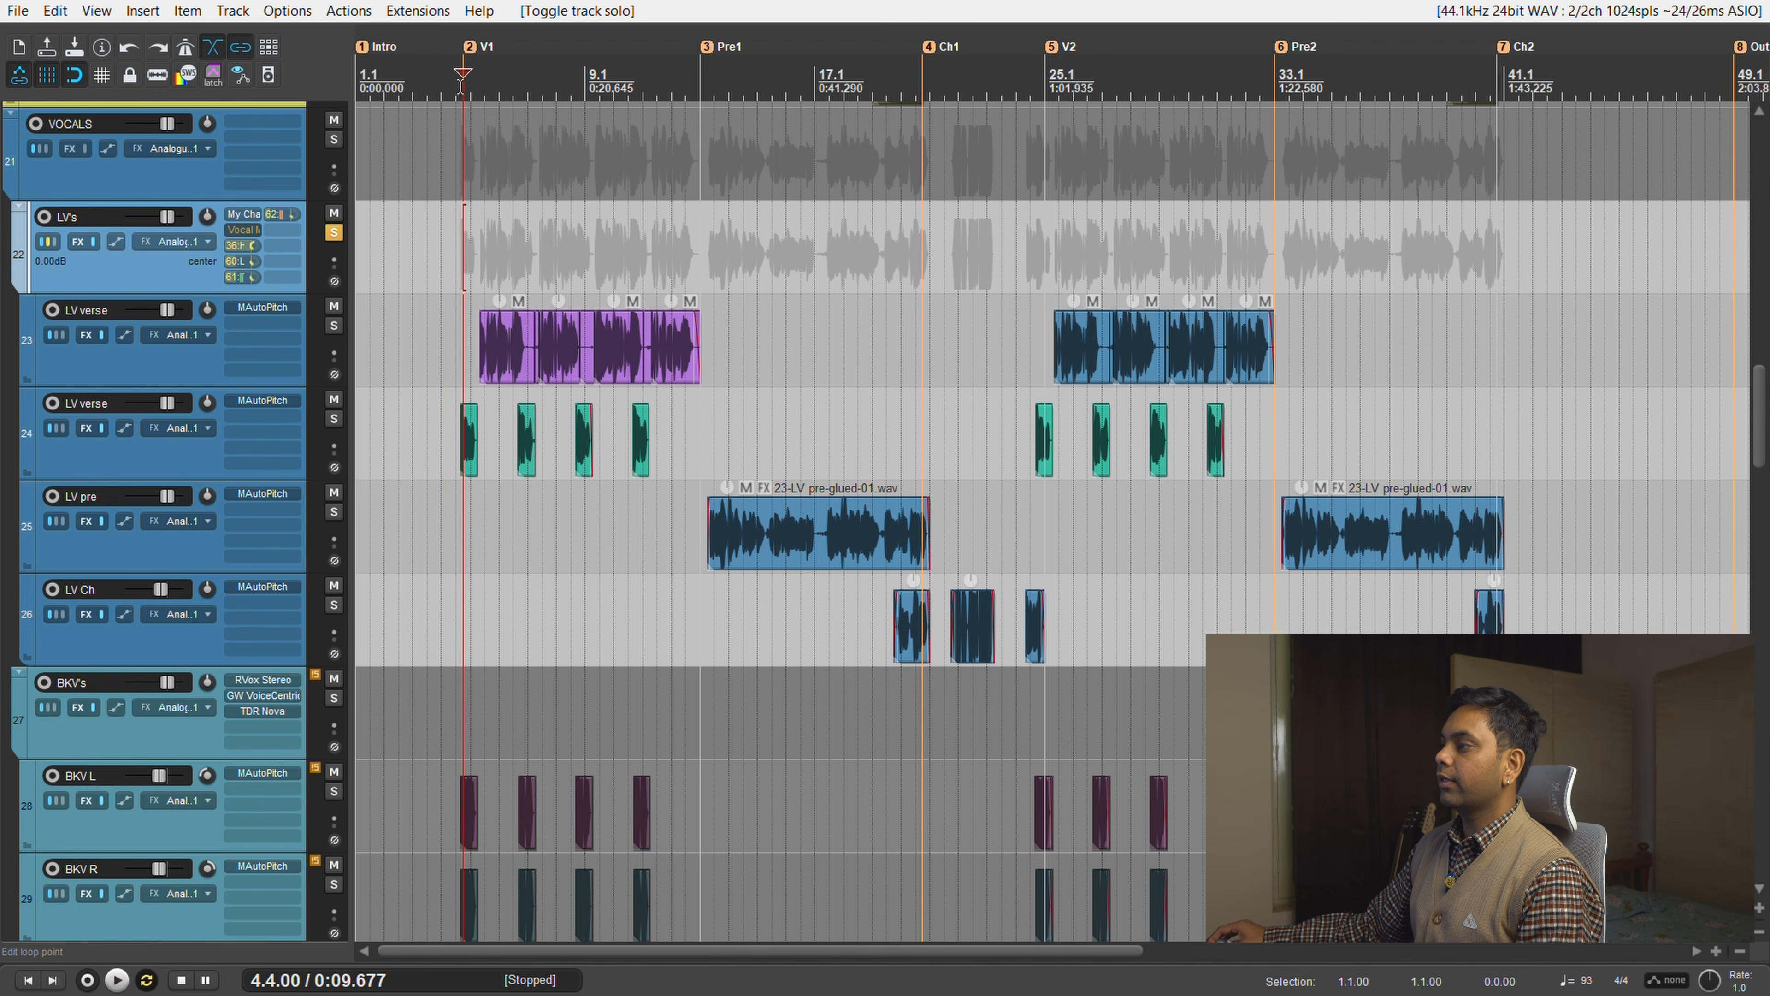
pyautogui.keyDown('shift'); pyautogui.click(249, 218); pyautogui.keyUp('shift')
pyautogui.press('space')
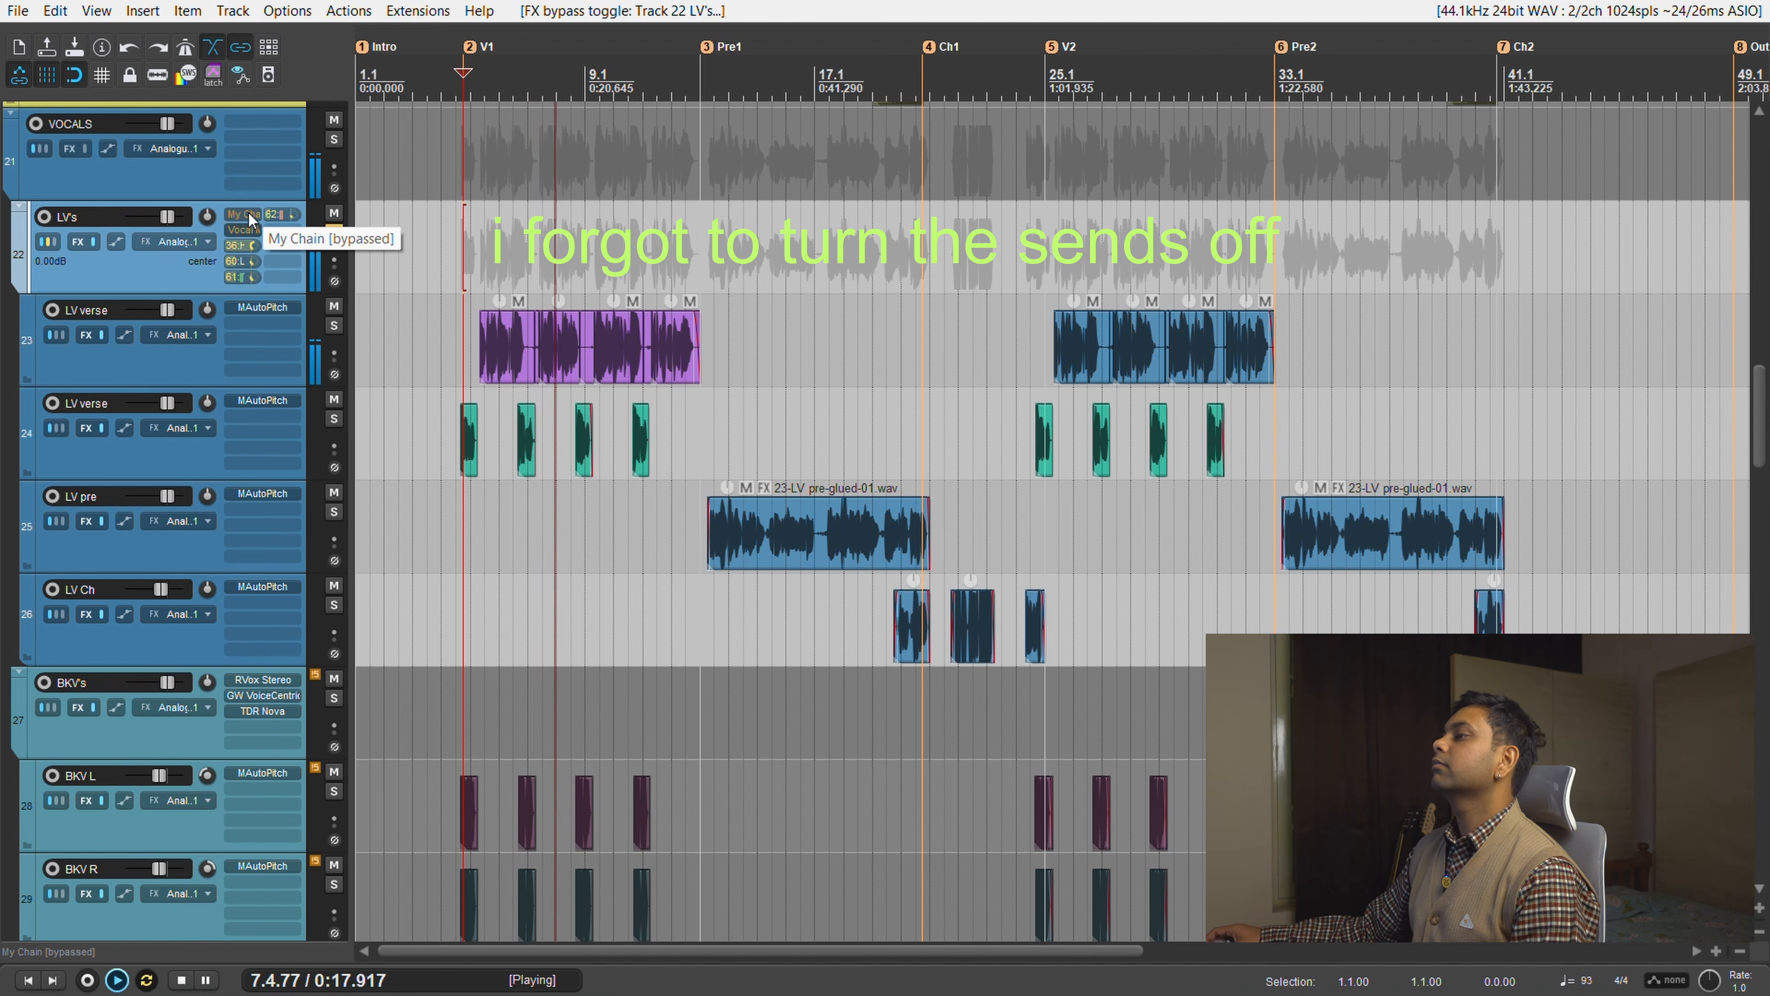
pyautogui.press('space')
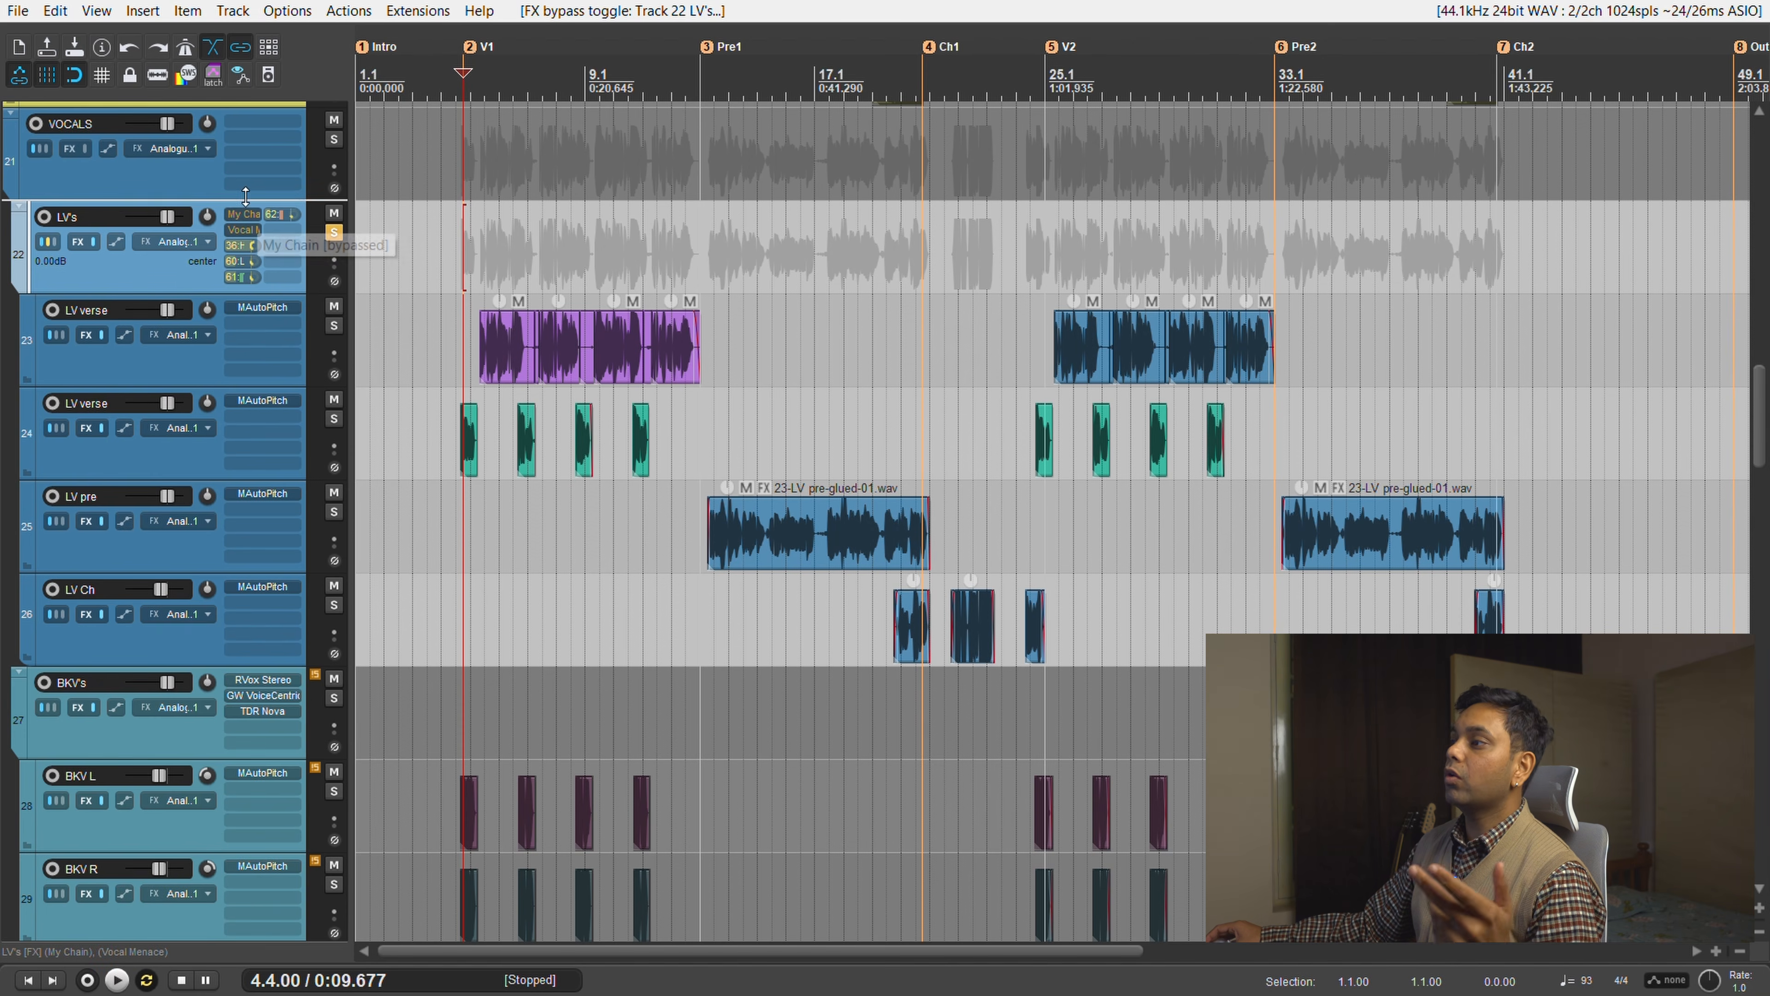
# Open My Chain on the LV's track and turn its bypass off.
pyautogui.click(253, 220)
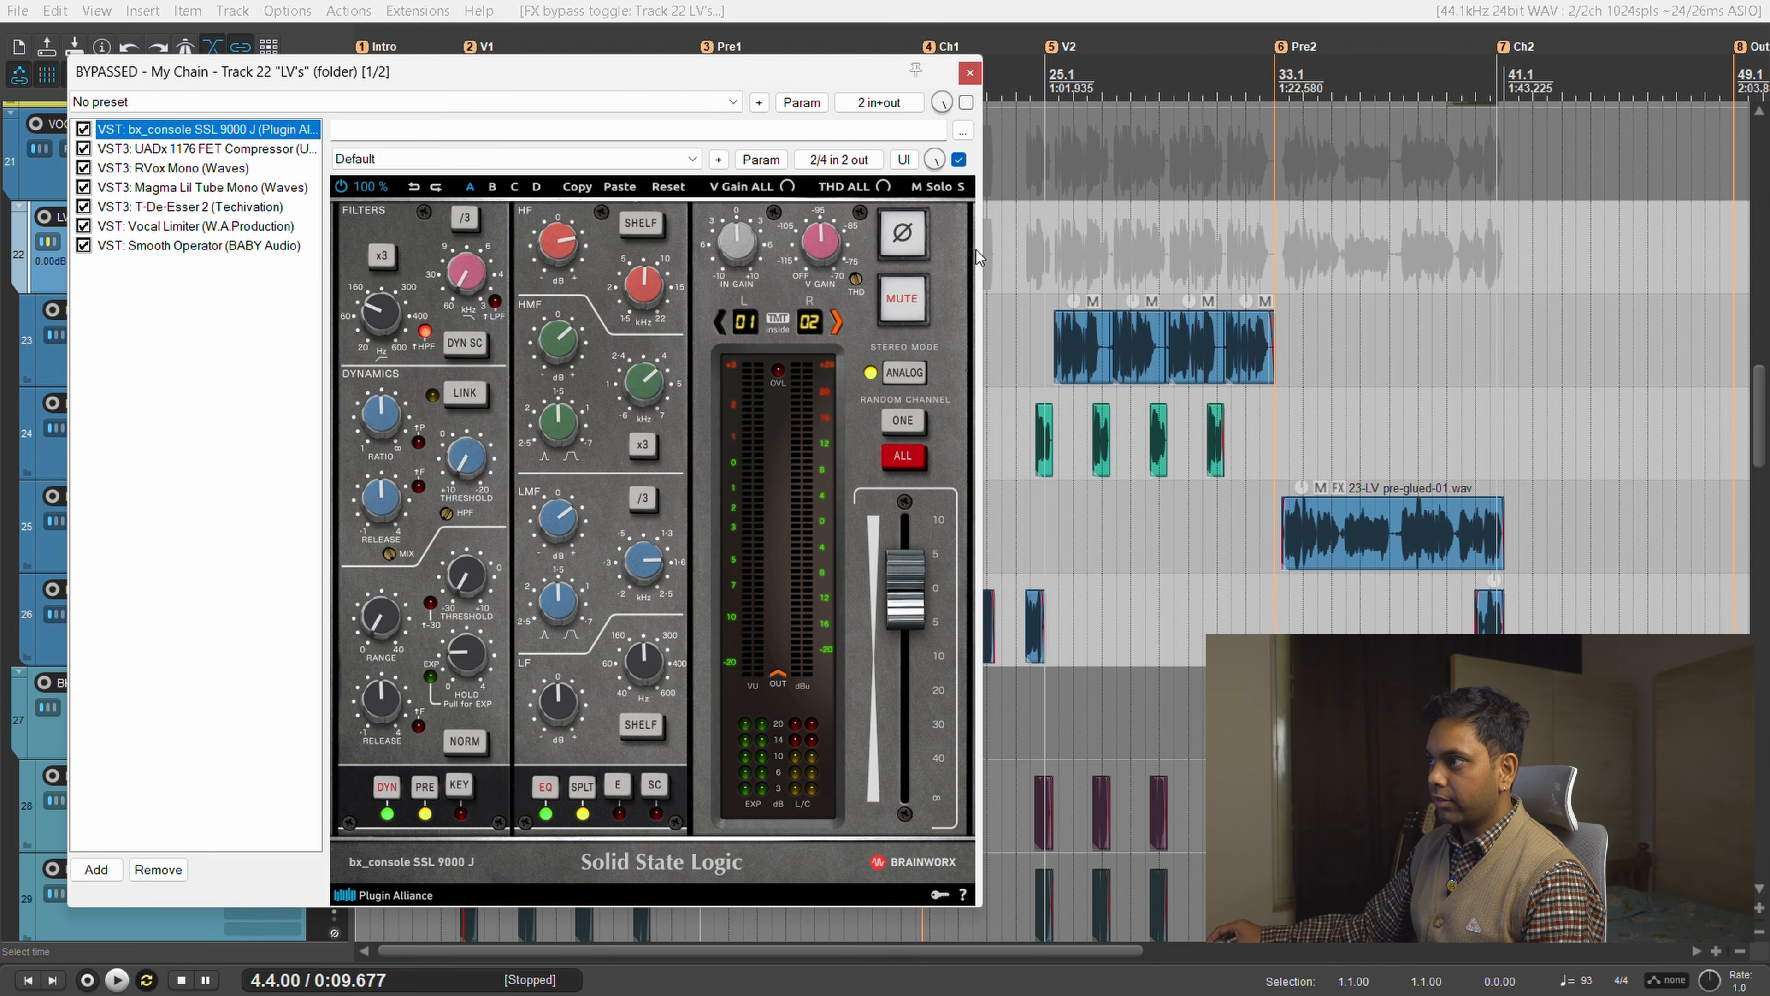
pyautogui.moveTo(628, 72); pyautogui.dragTo(951, 112)
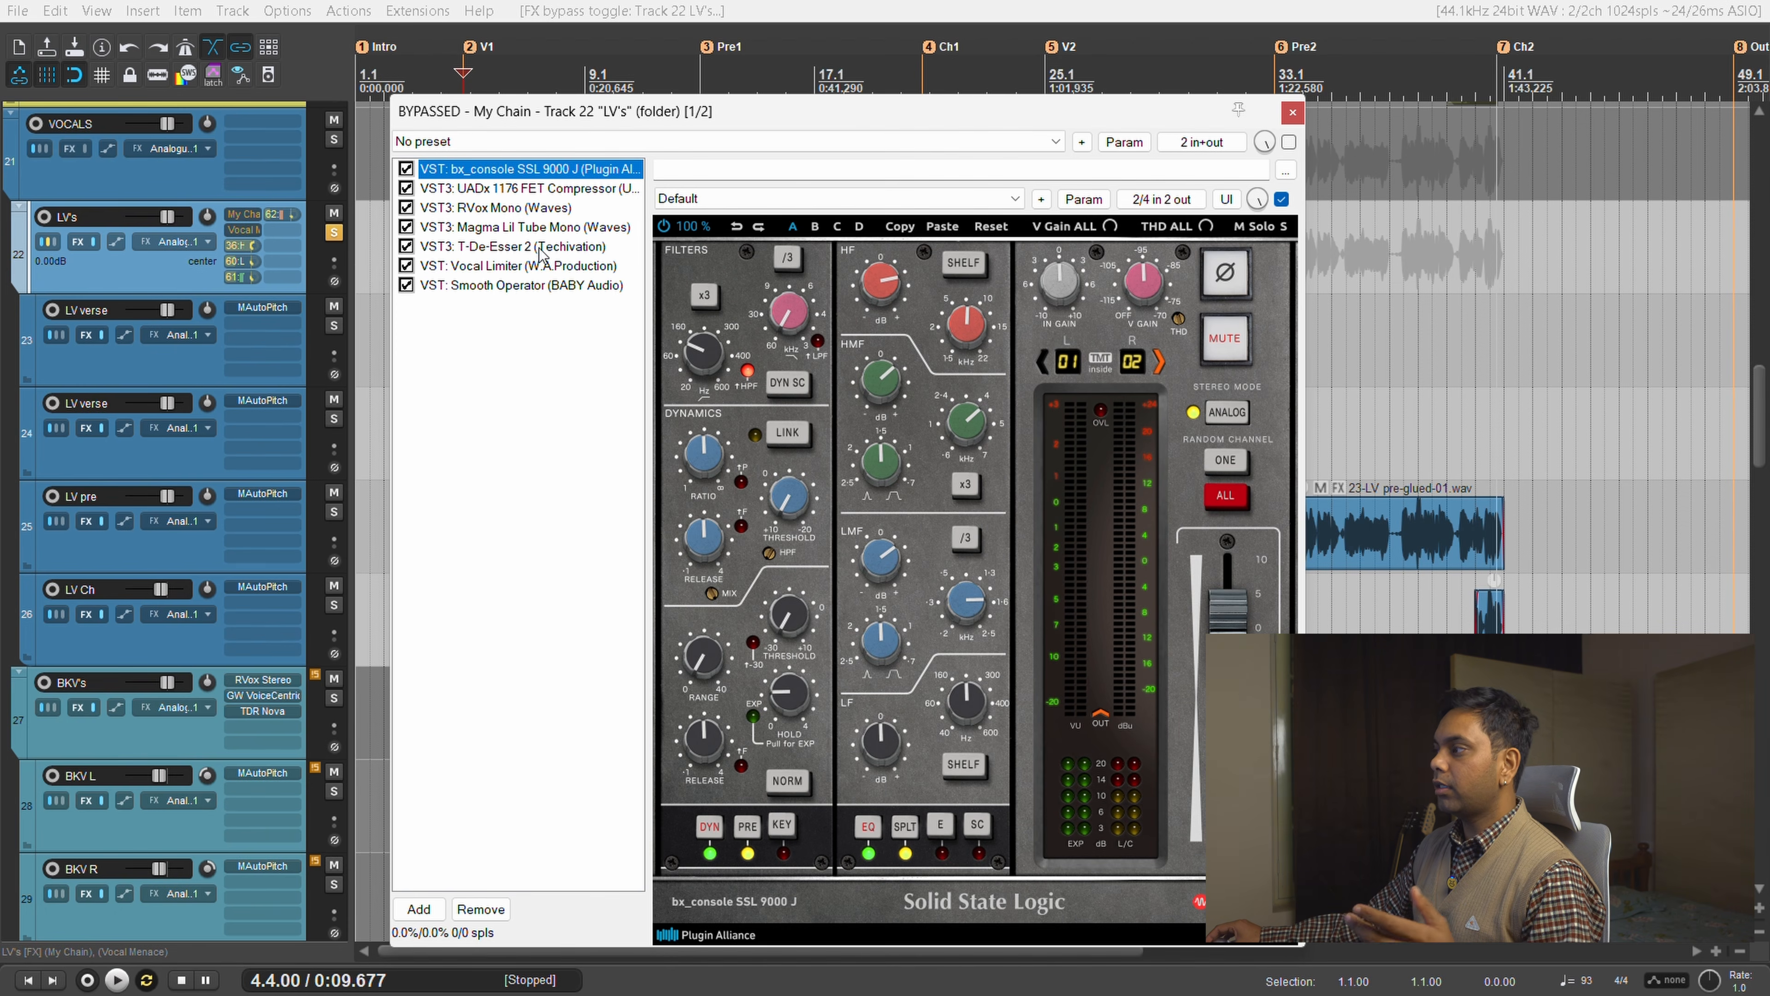
pyautogui.keyDown('shift'); pyautogui.click(229, 211); pyautogui.keyUp('shift')
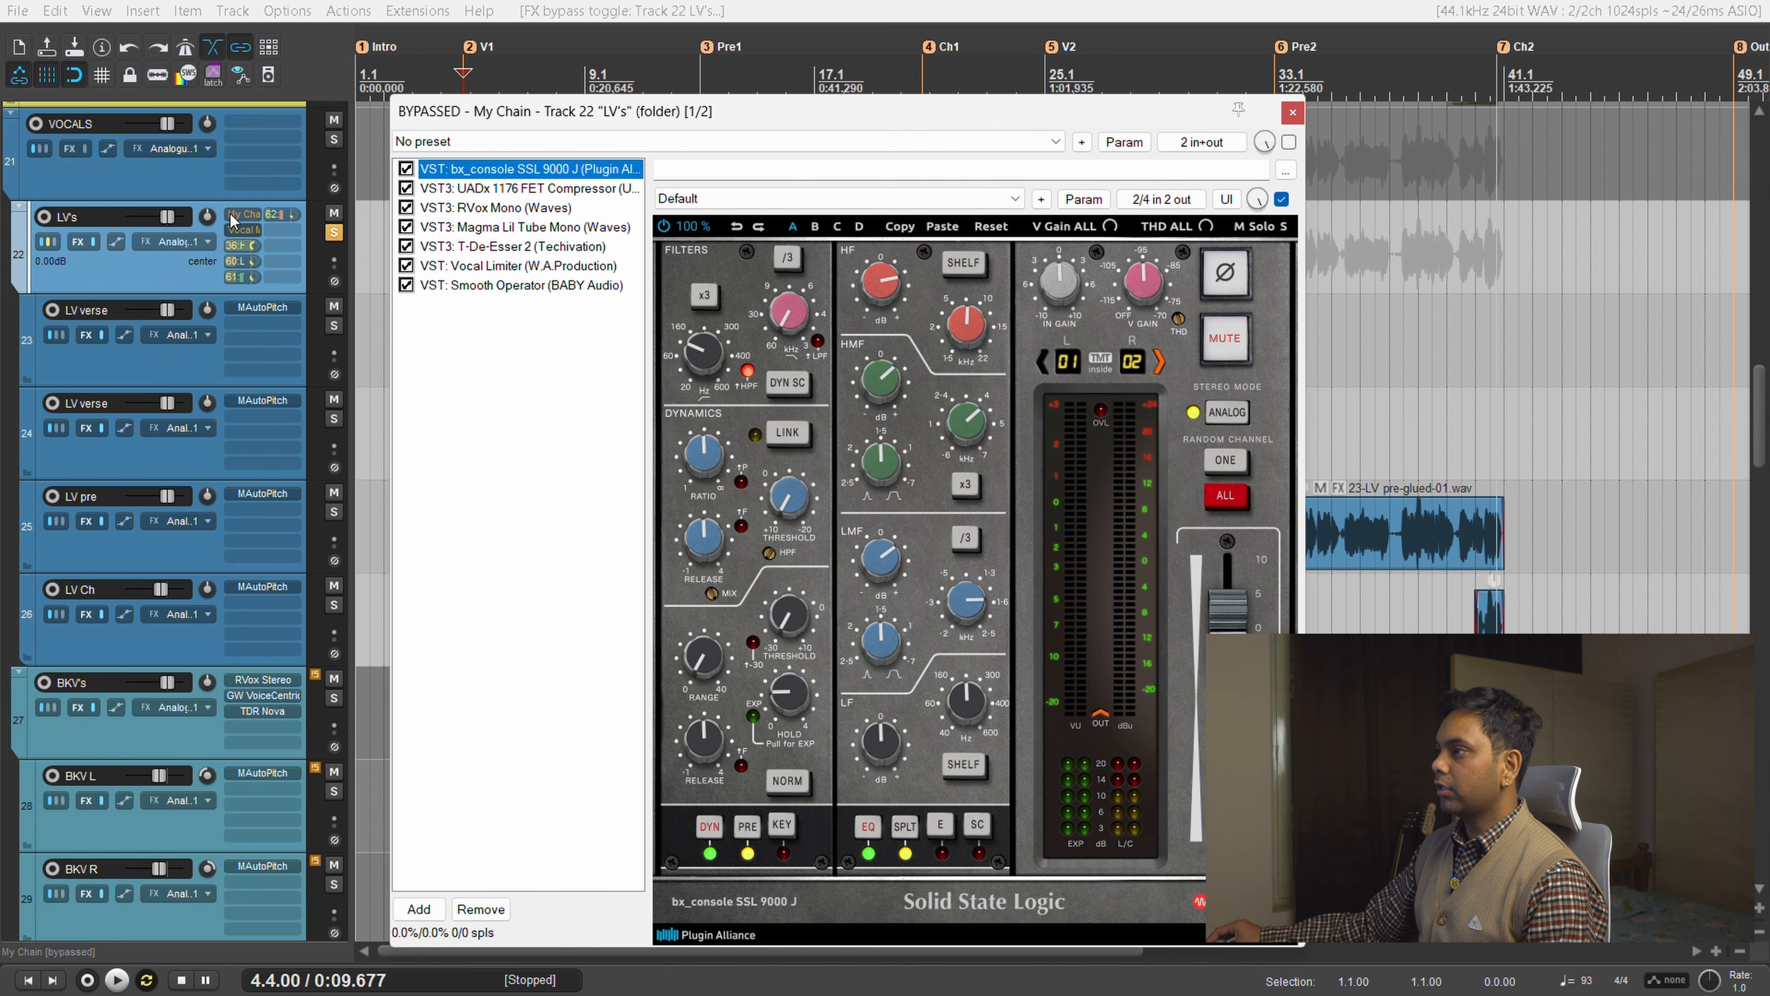
# Review the My Chain plugins one by one: 1176 compressor, RVox, Magma Lil Tube, T-De-Esser 2, Vocal Limiter and Smooth Operator.
pyautogui.click(501, 187)
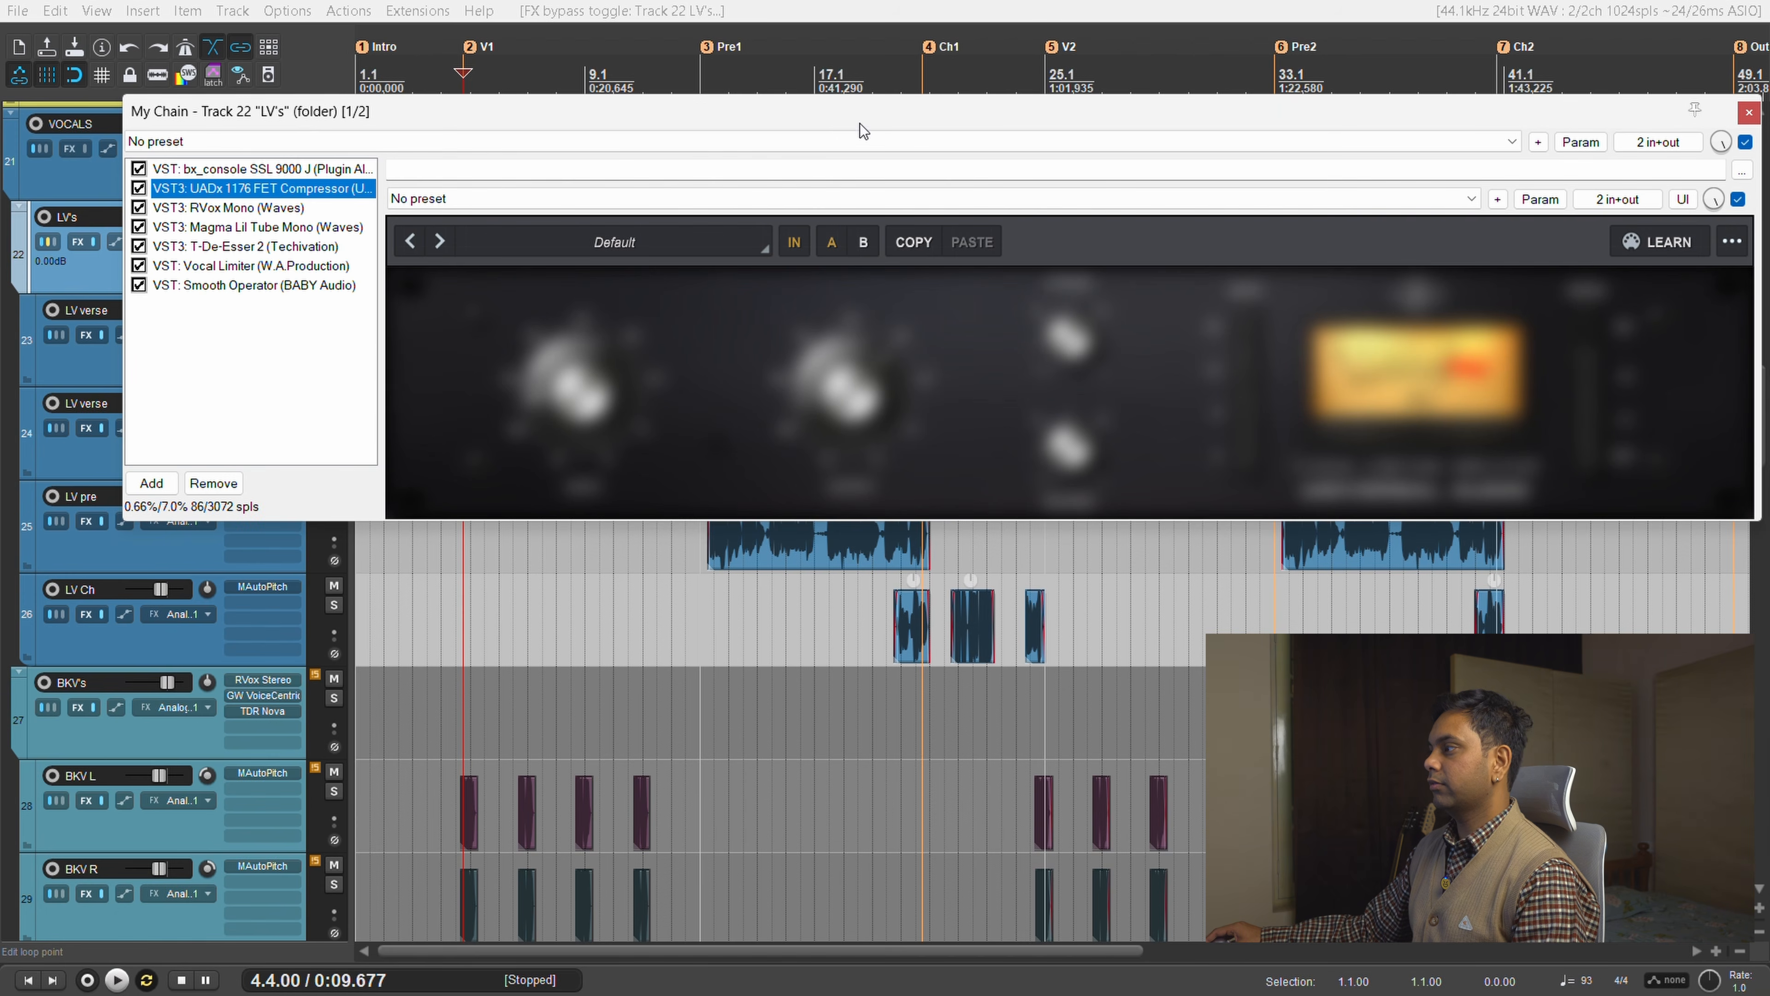
pyautogui.moveTo(879, 111); pyautogui.dragTo(795, 108)
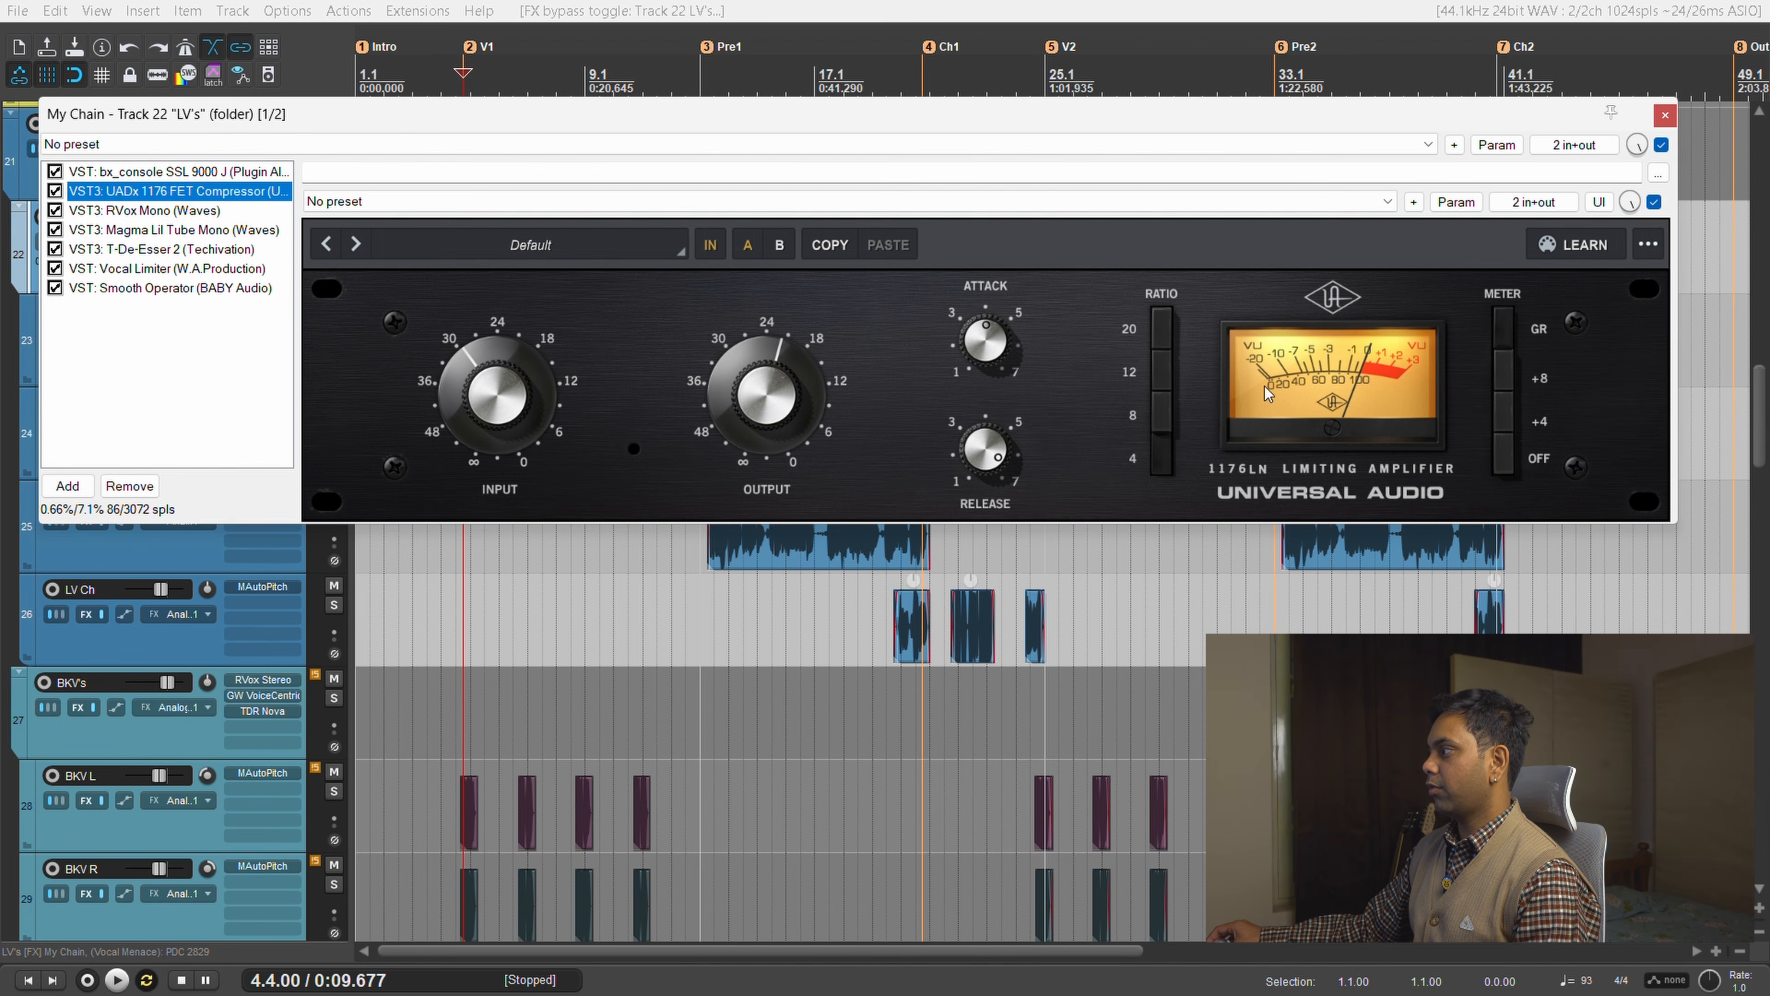
pyautogui.click(179, 210)
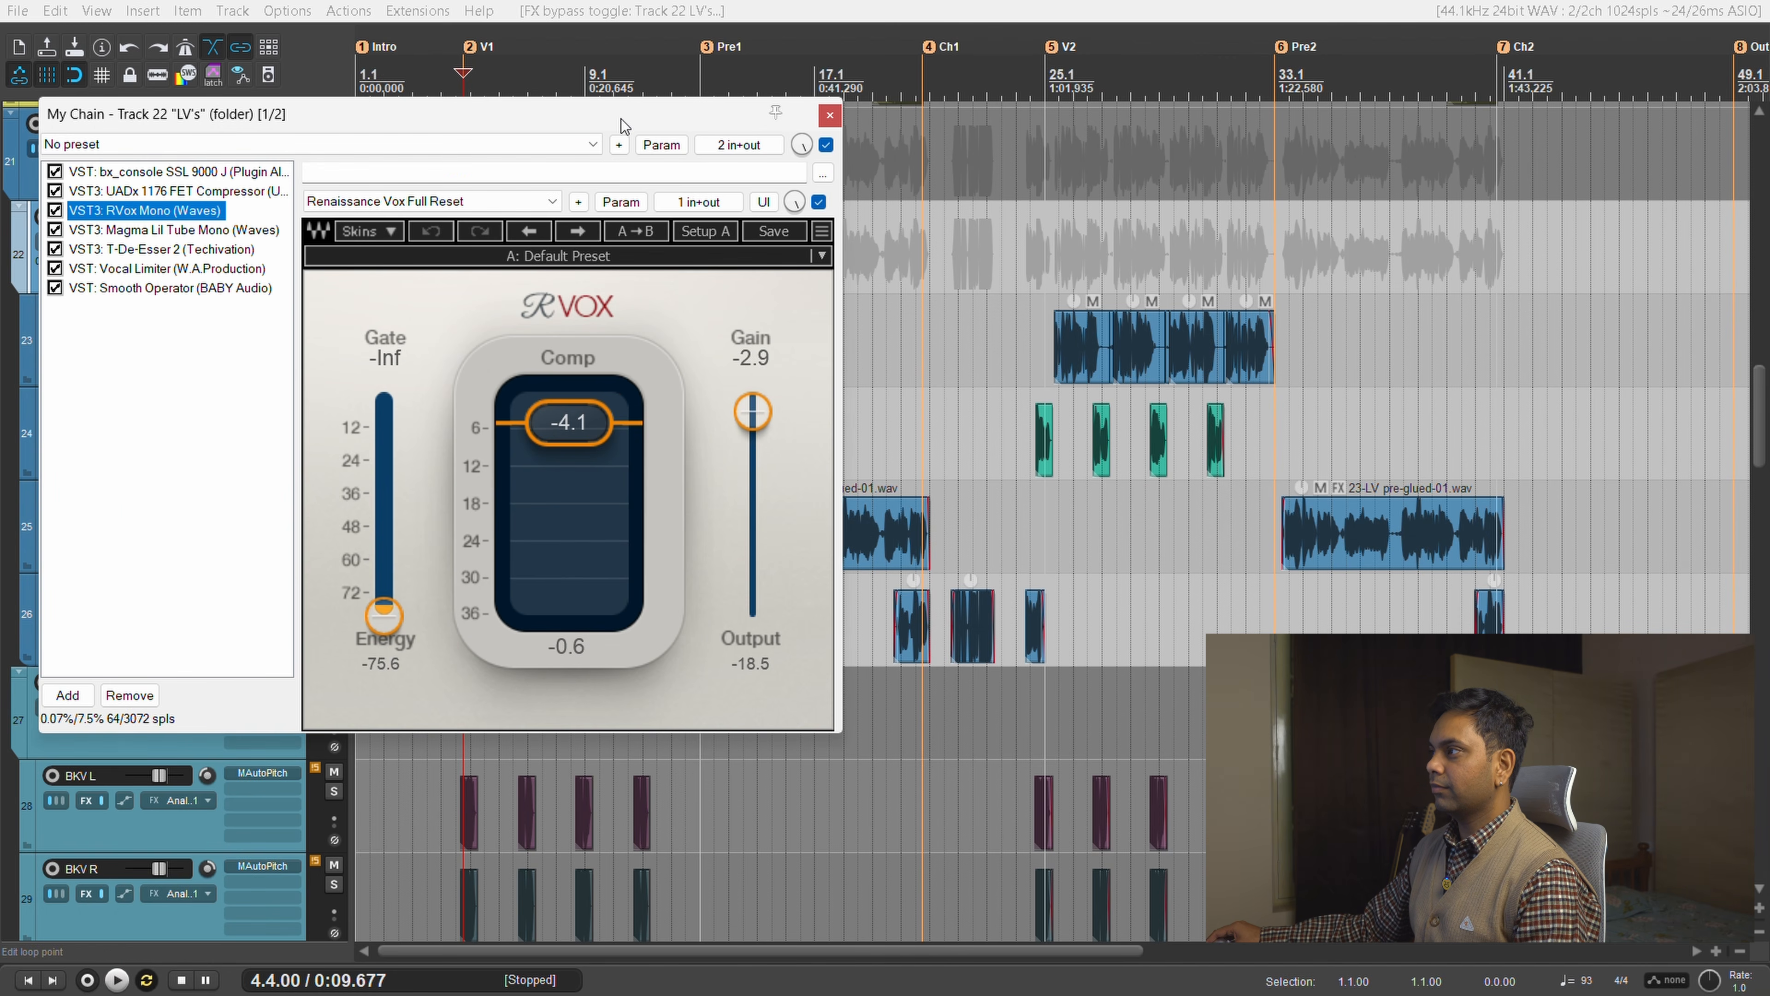
pyautogui.moveTo(621, 120); pyautogui.dragTo(905, 191)
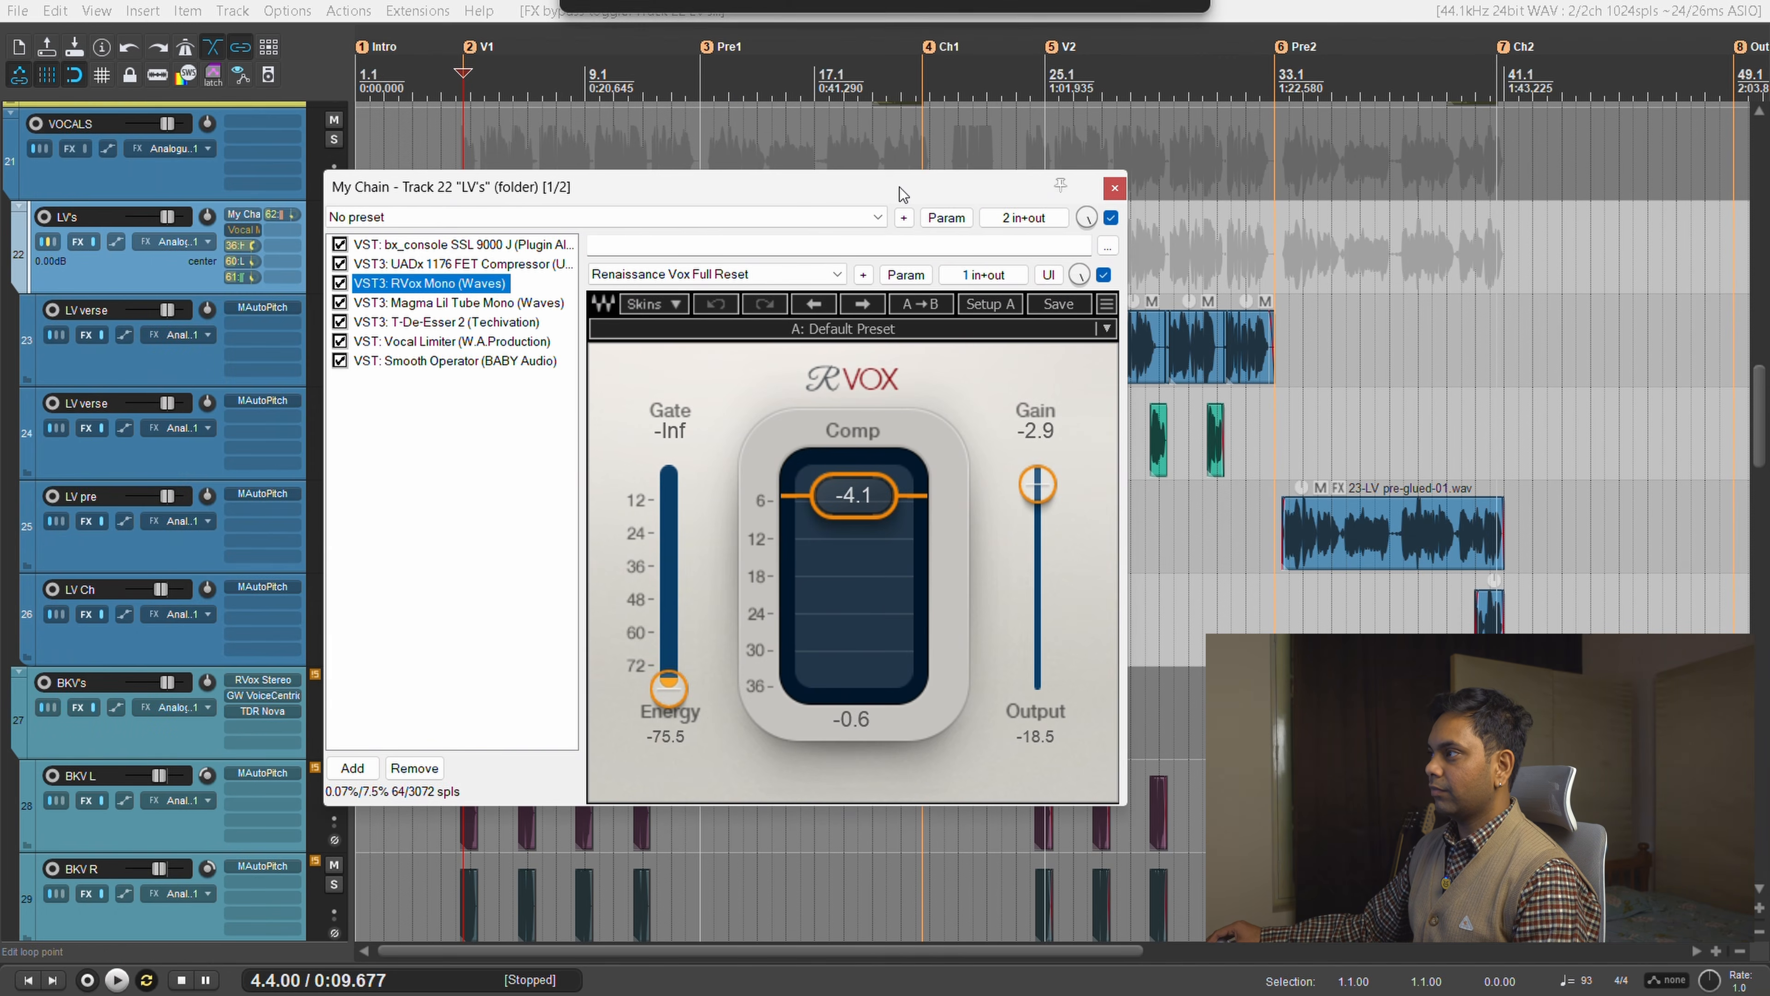
pyautogui.click(471, 303)
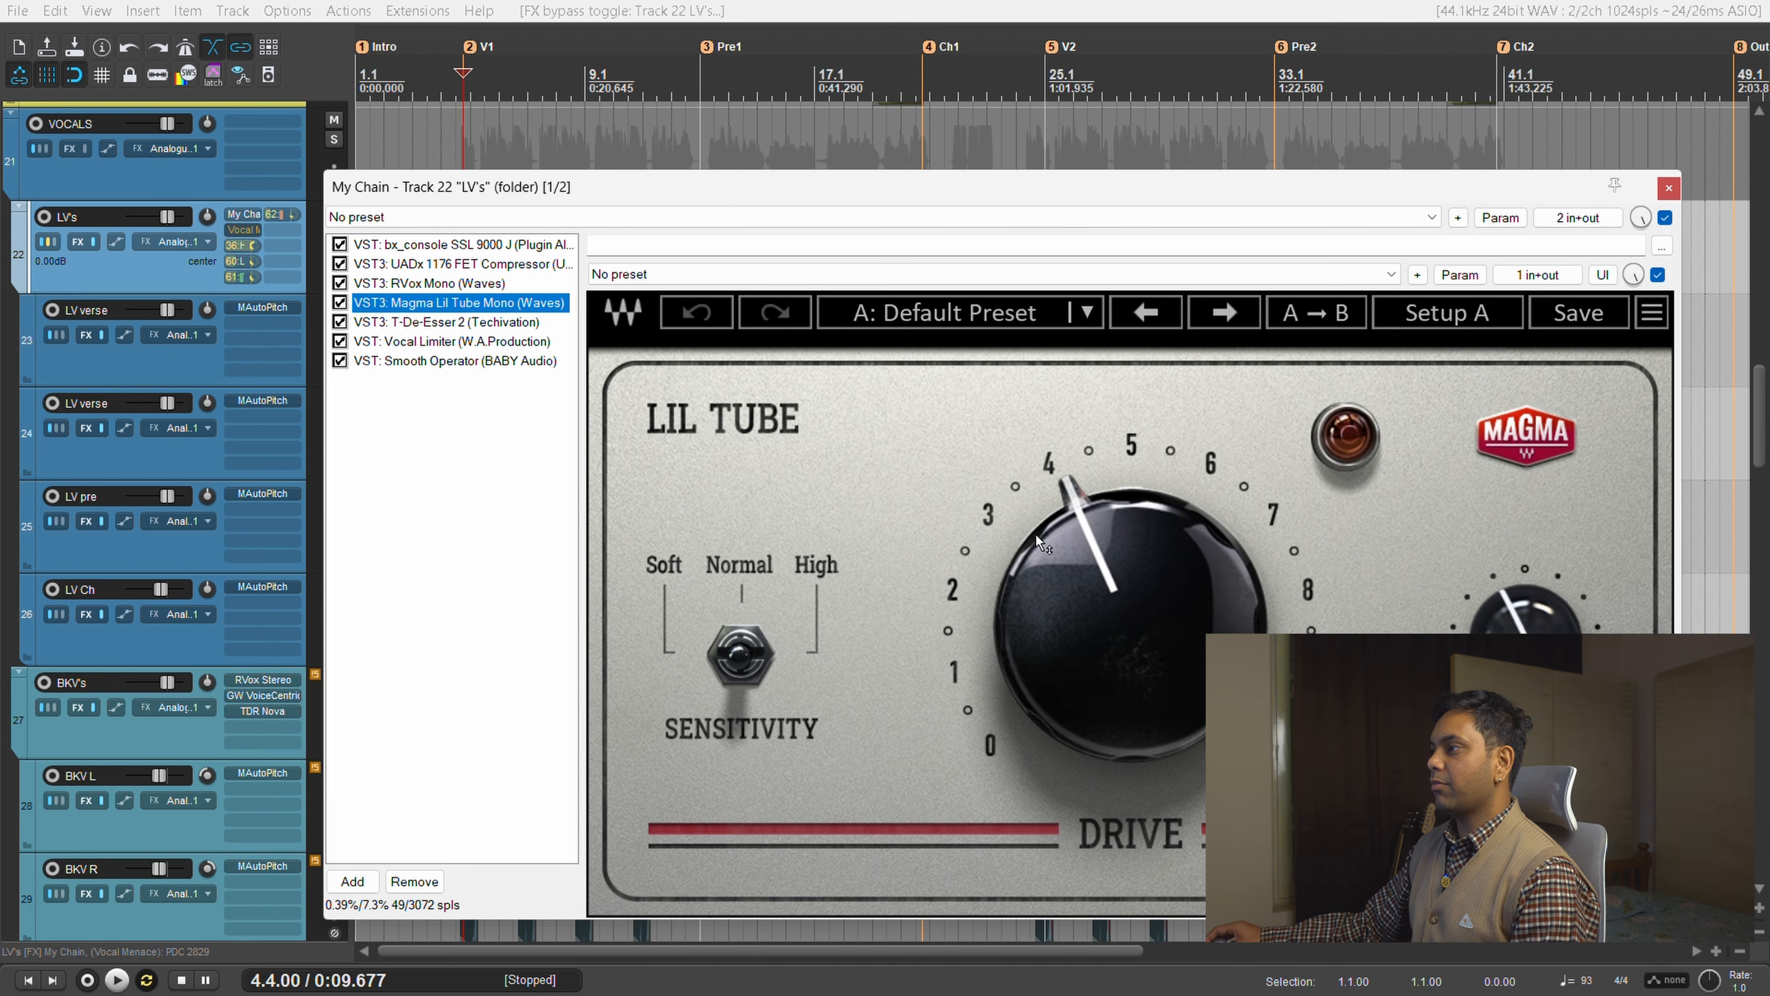
pyautogui.click(431, 323)
pyautogui.click(500, 236)
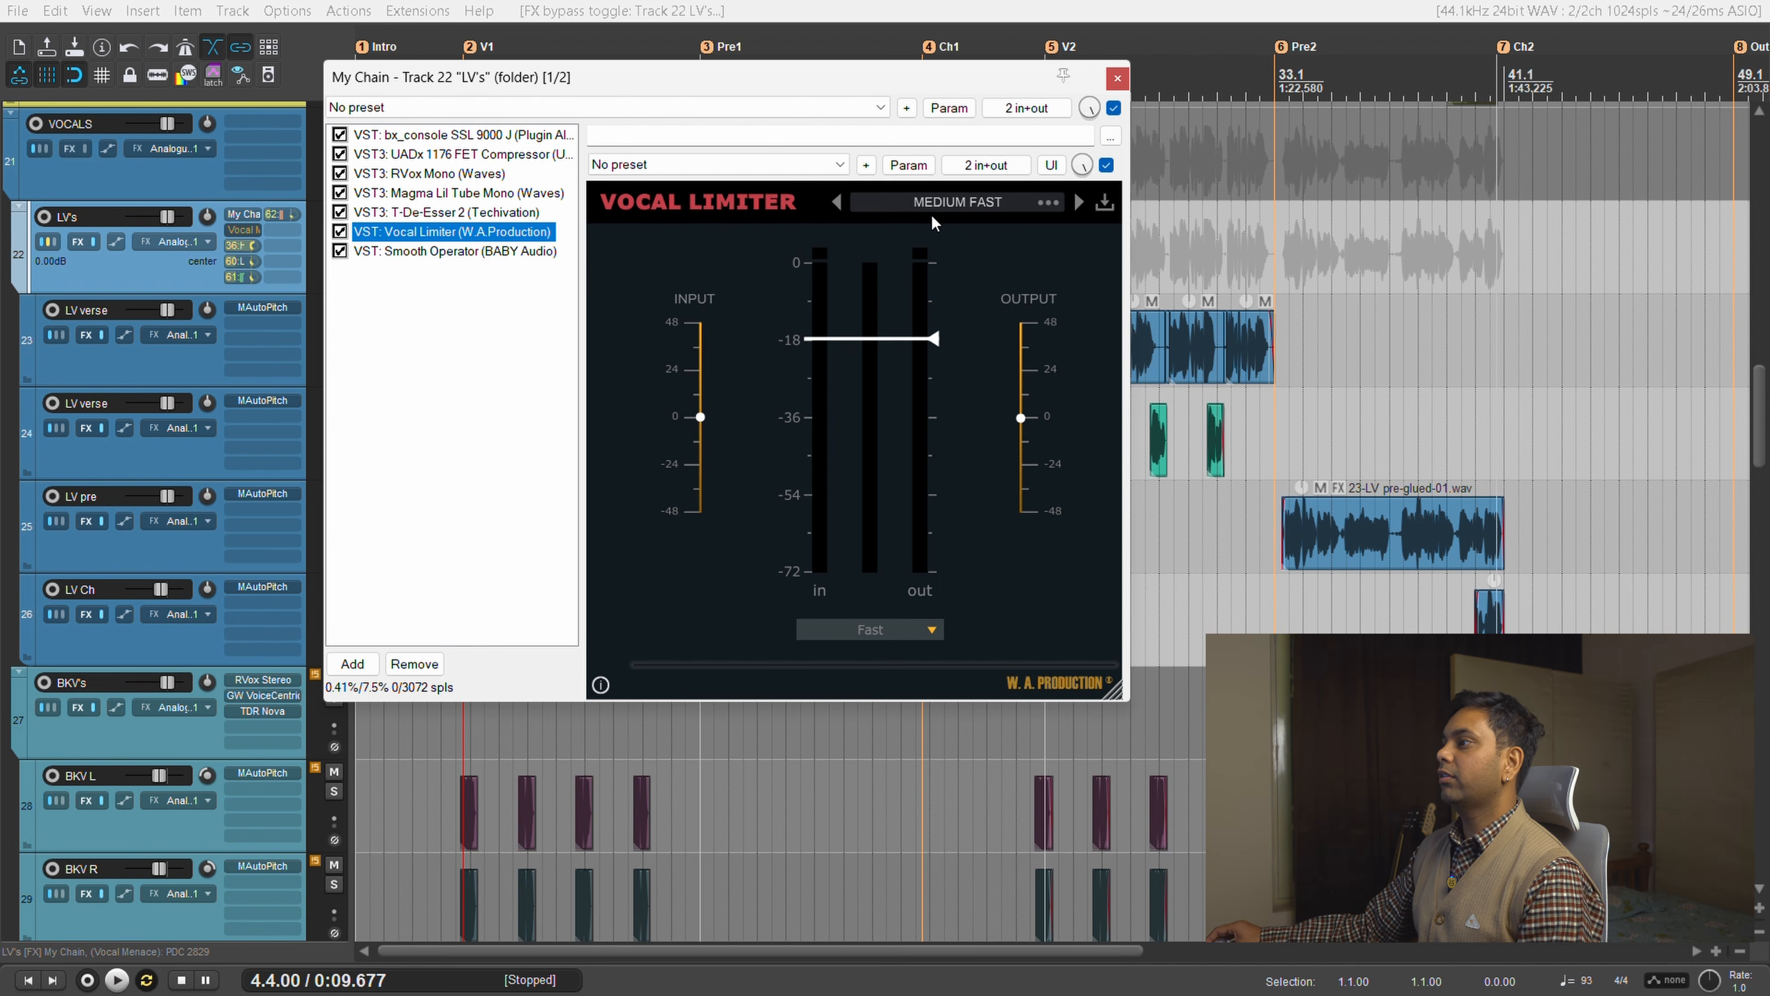
pyautogui.click(510, 253)
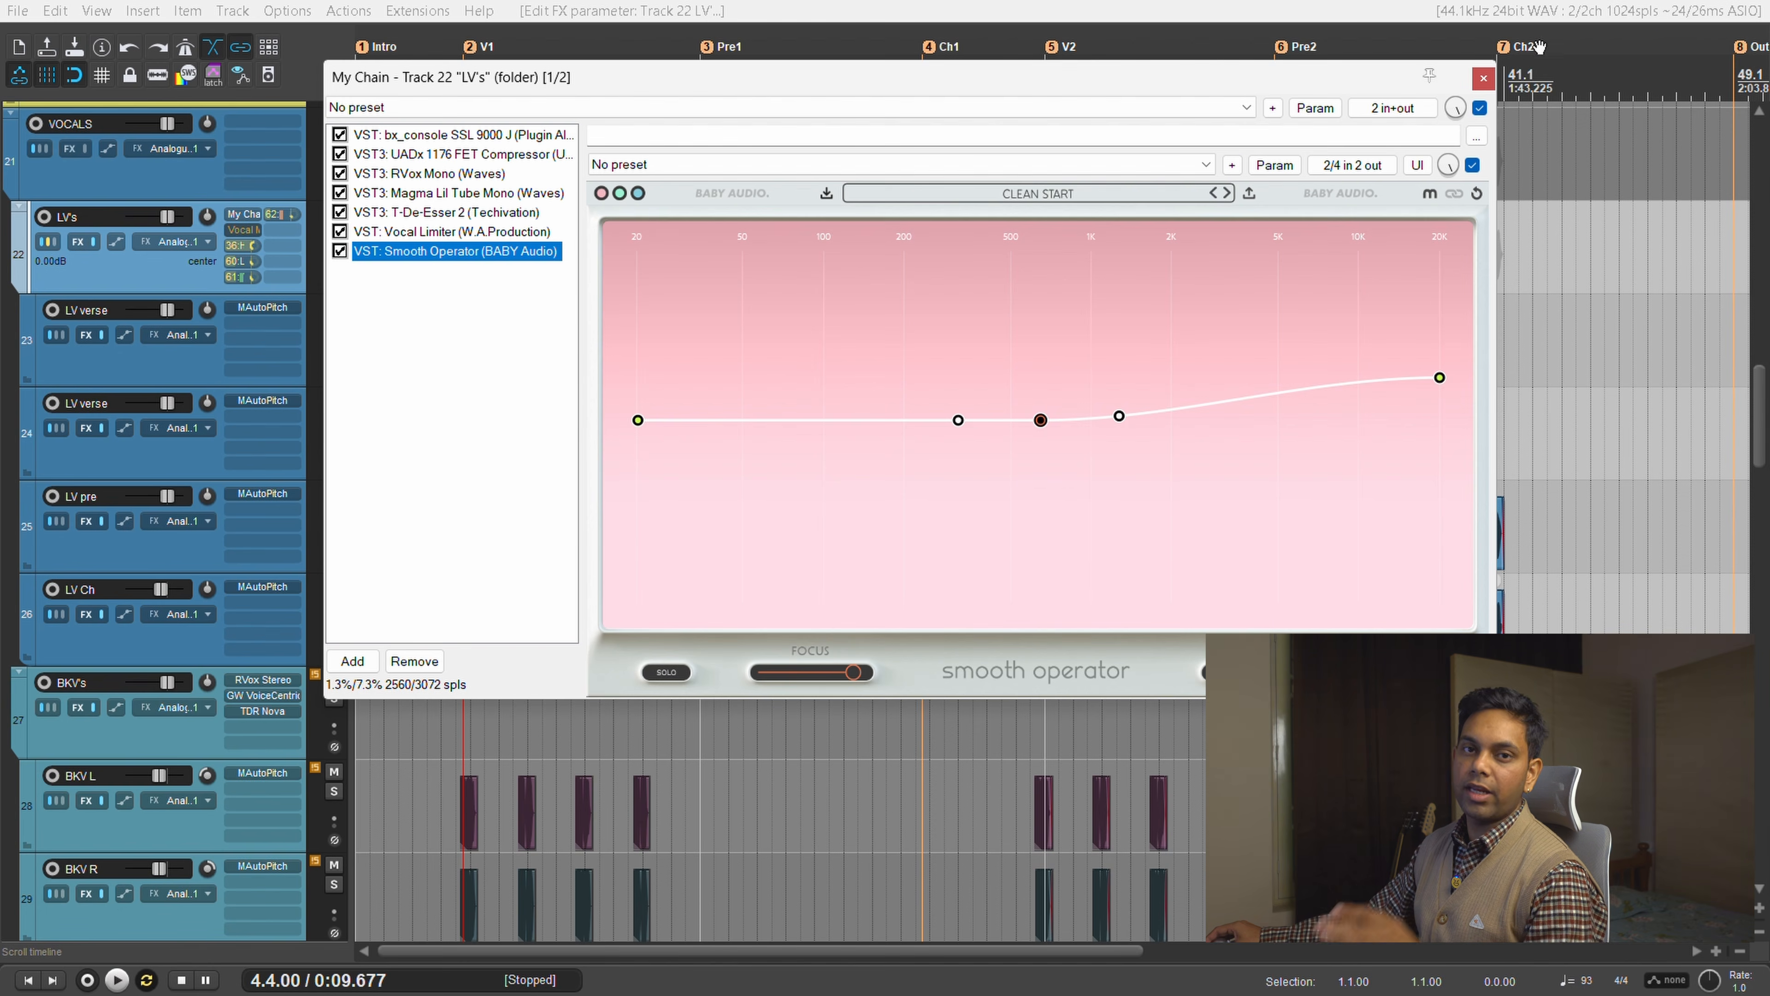
# Close the chain window and listen to the soloed LV's vocal from V1 with My Chain active.
pyautogui.click(1482, 78)
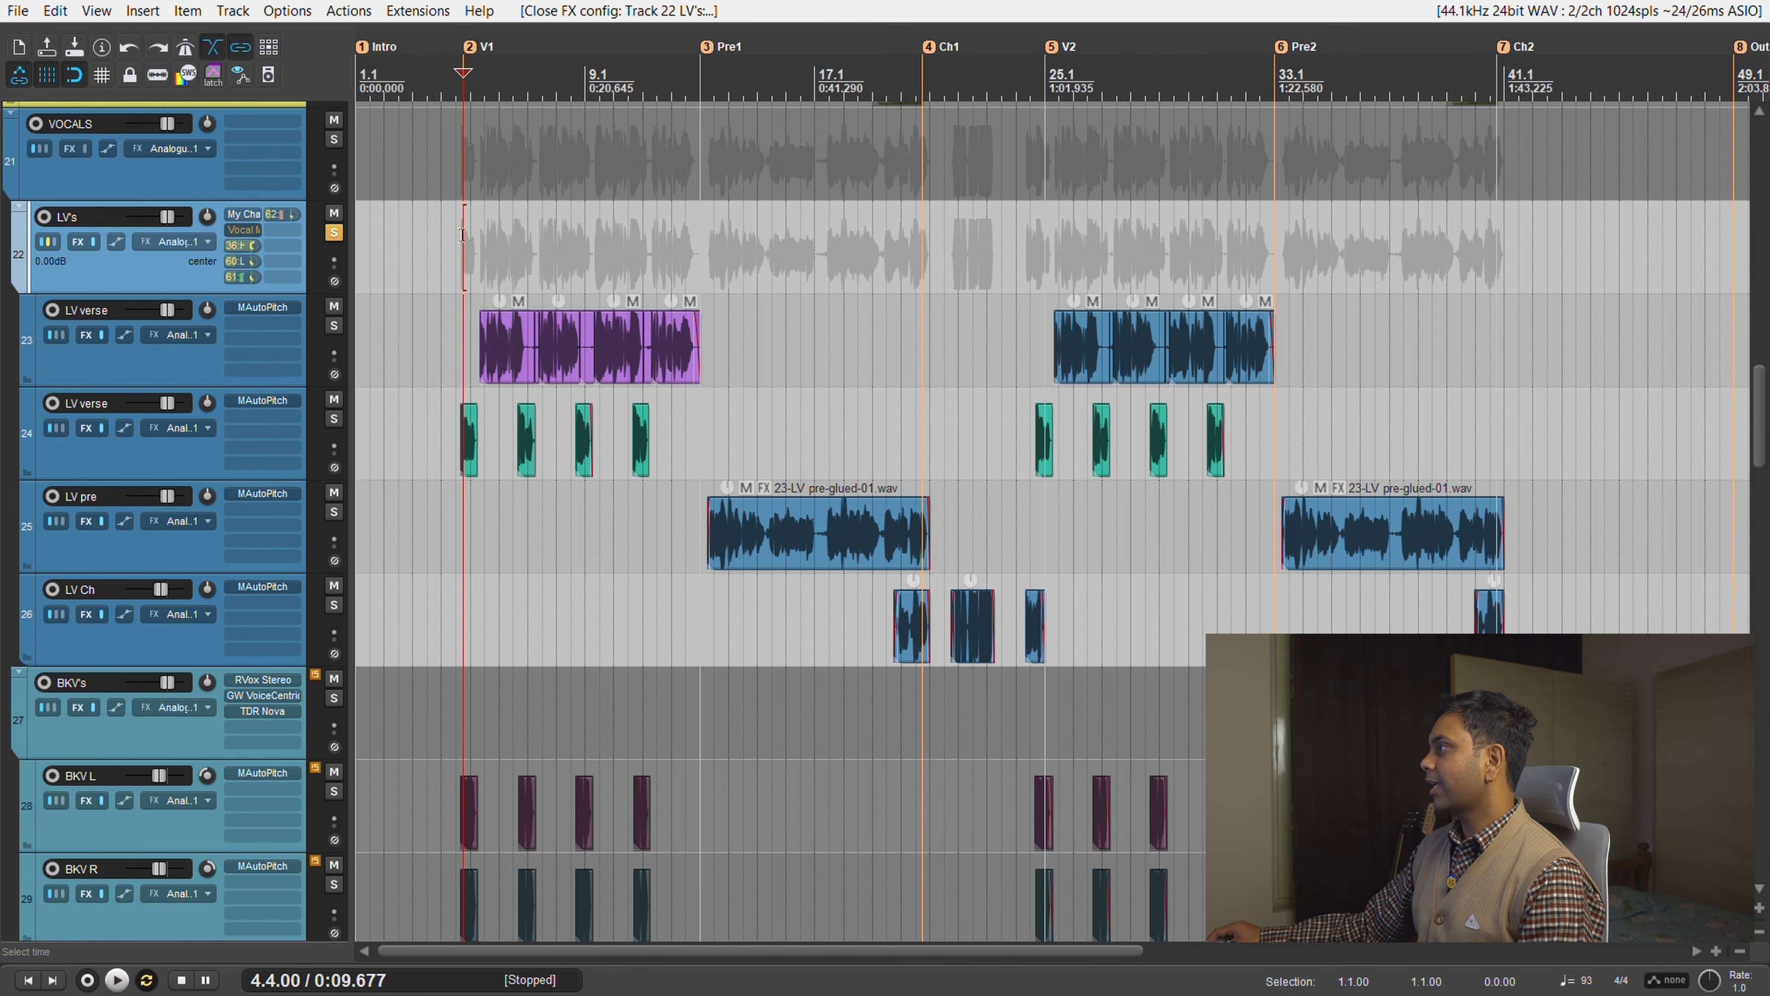
pyautogui.press('space')
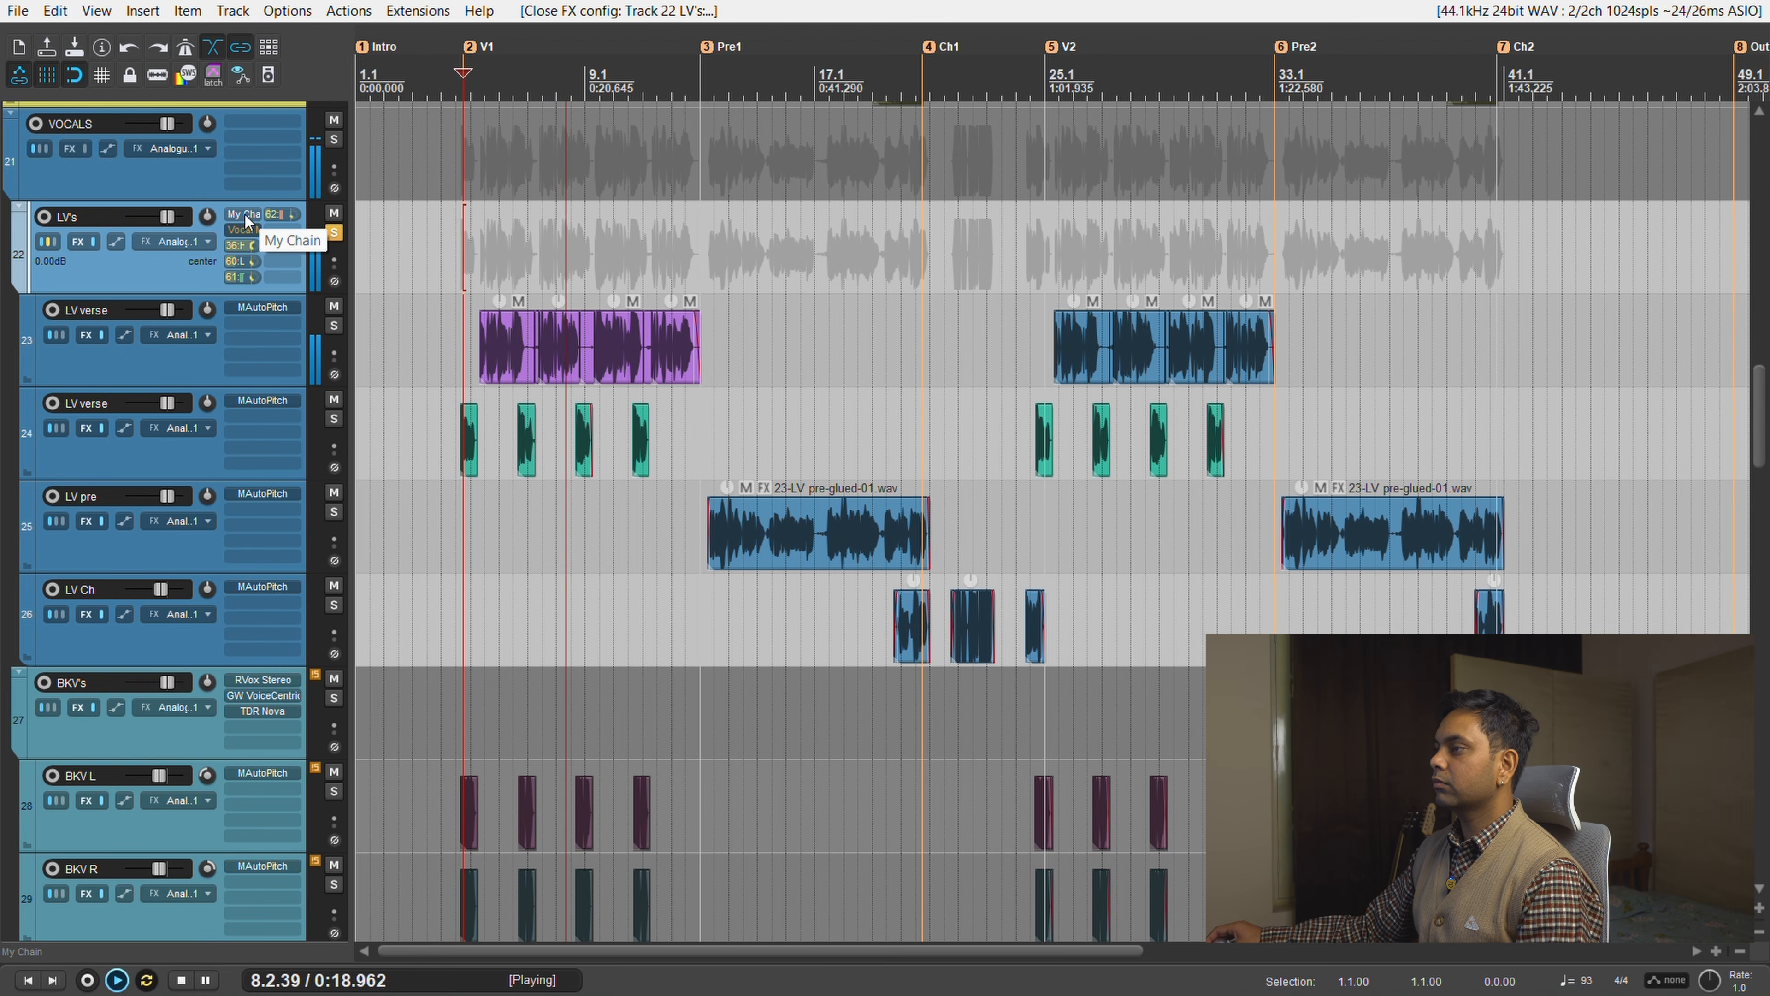
pyautogui.press('space')
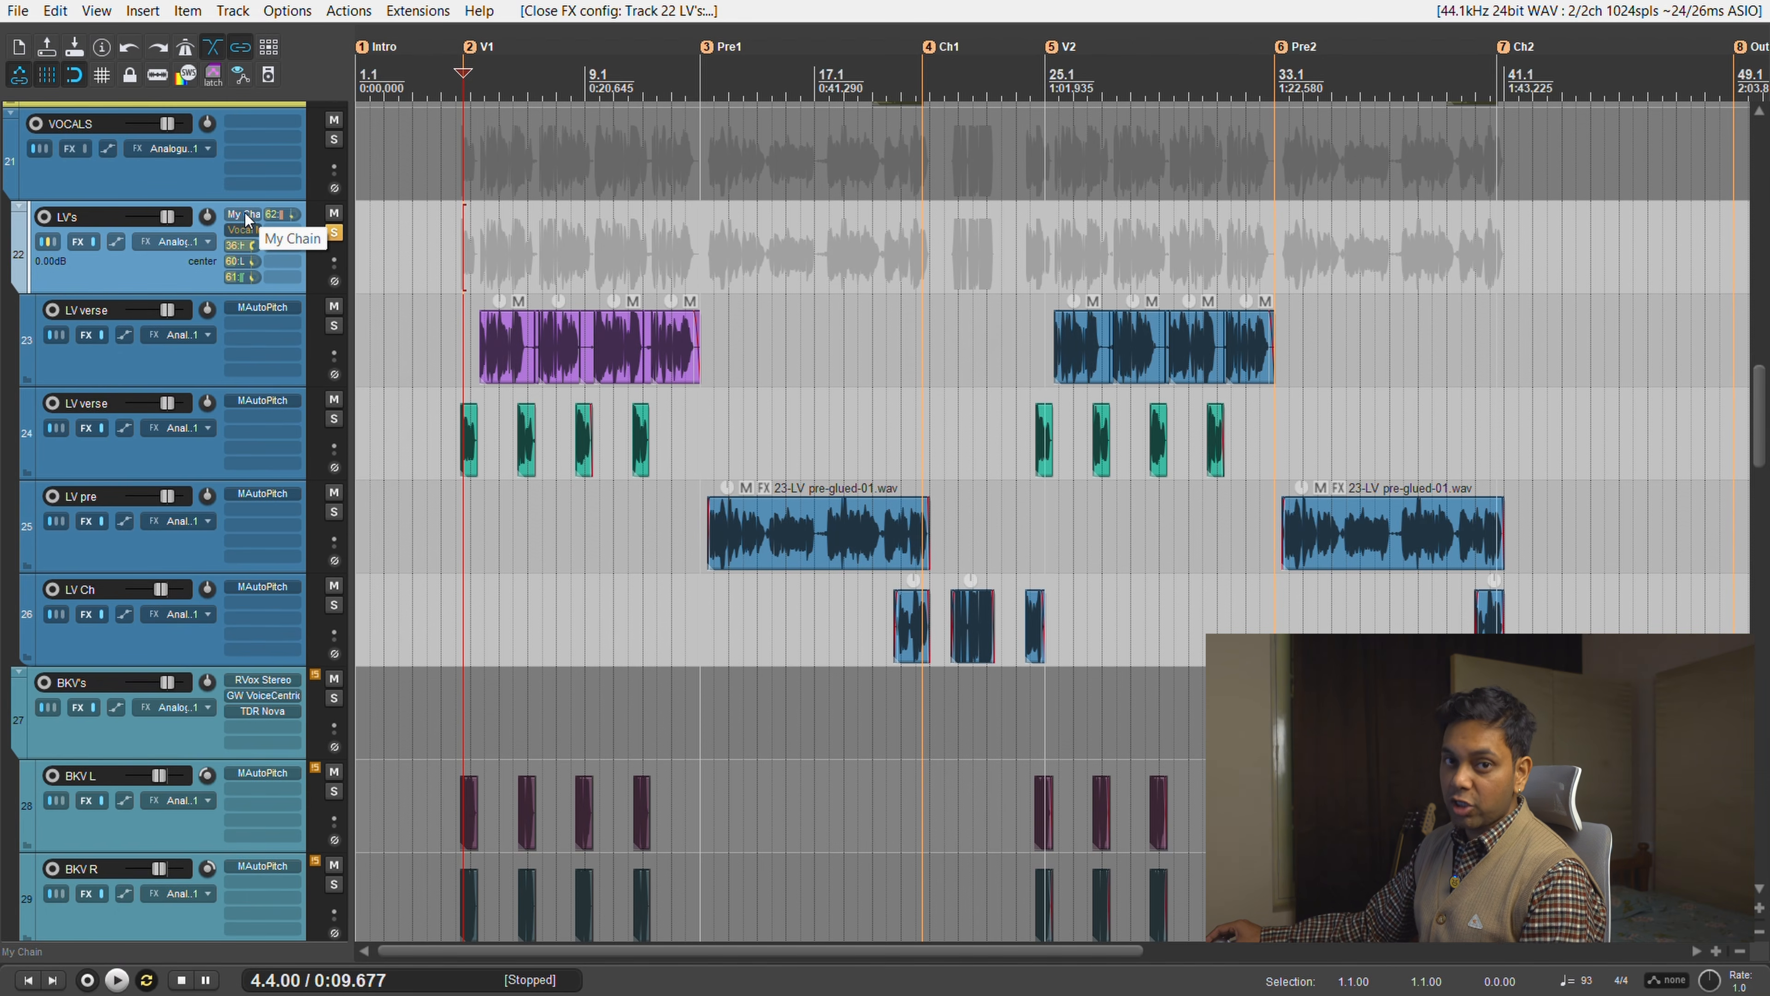
# Enable Vocal Menace in place of My Chain on the LV's track and mute all four of the track's sends.
pyautogui.click(258, 231)
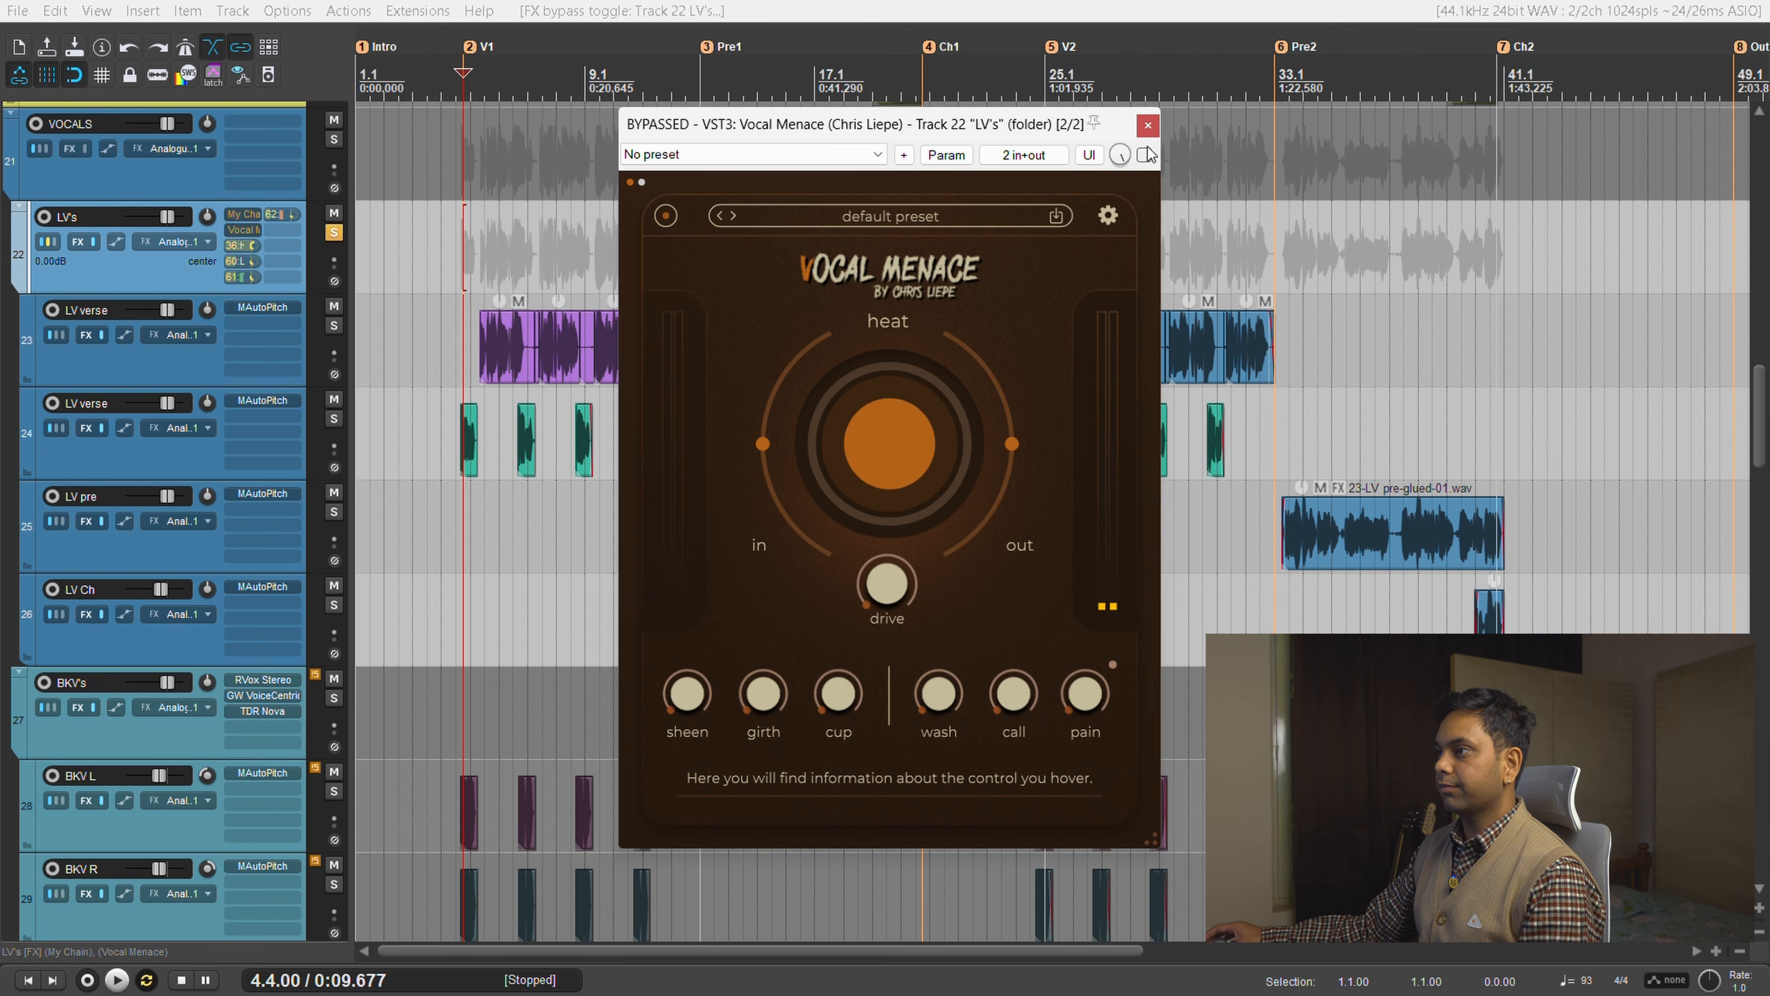
pyautogui.click(1145, 155)
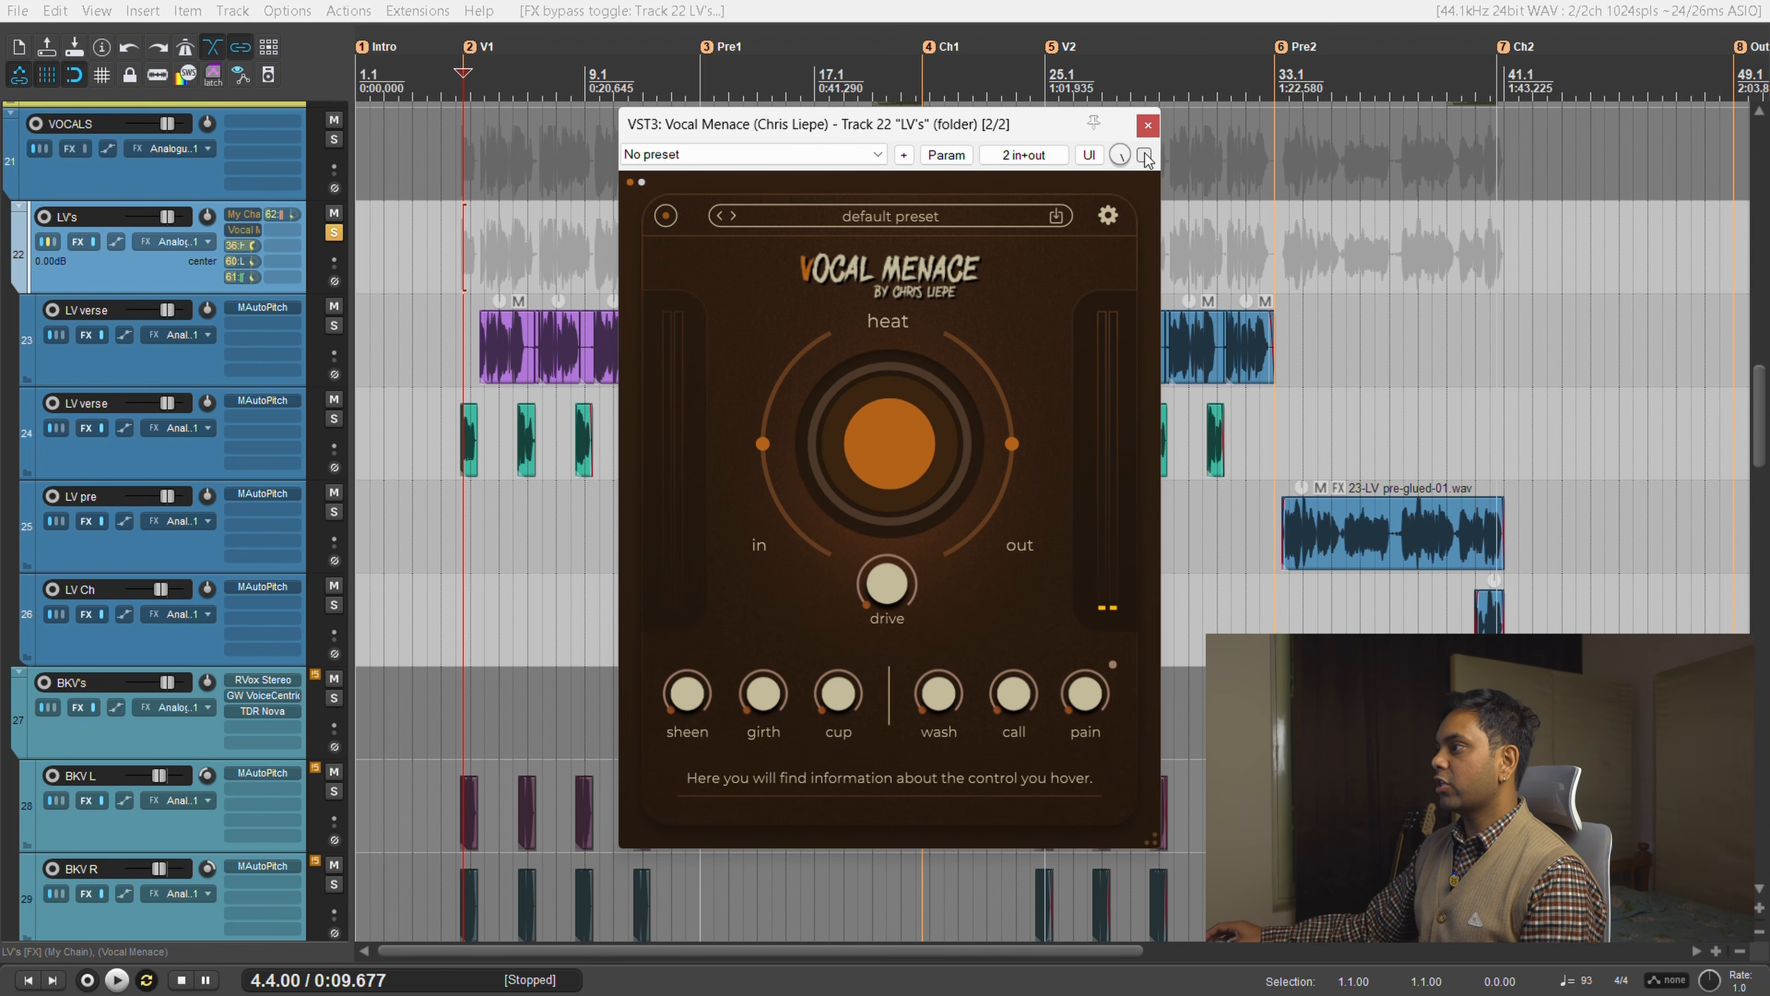
pyautogui.keyDown('shift'); pyautogui.click(238, 246); pyautogui.keyUp('shift')
pyautogui.keyDown('shift'); pyautogui.click(239, 262); pyautogui.keyUp('shift')
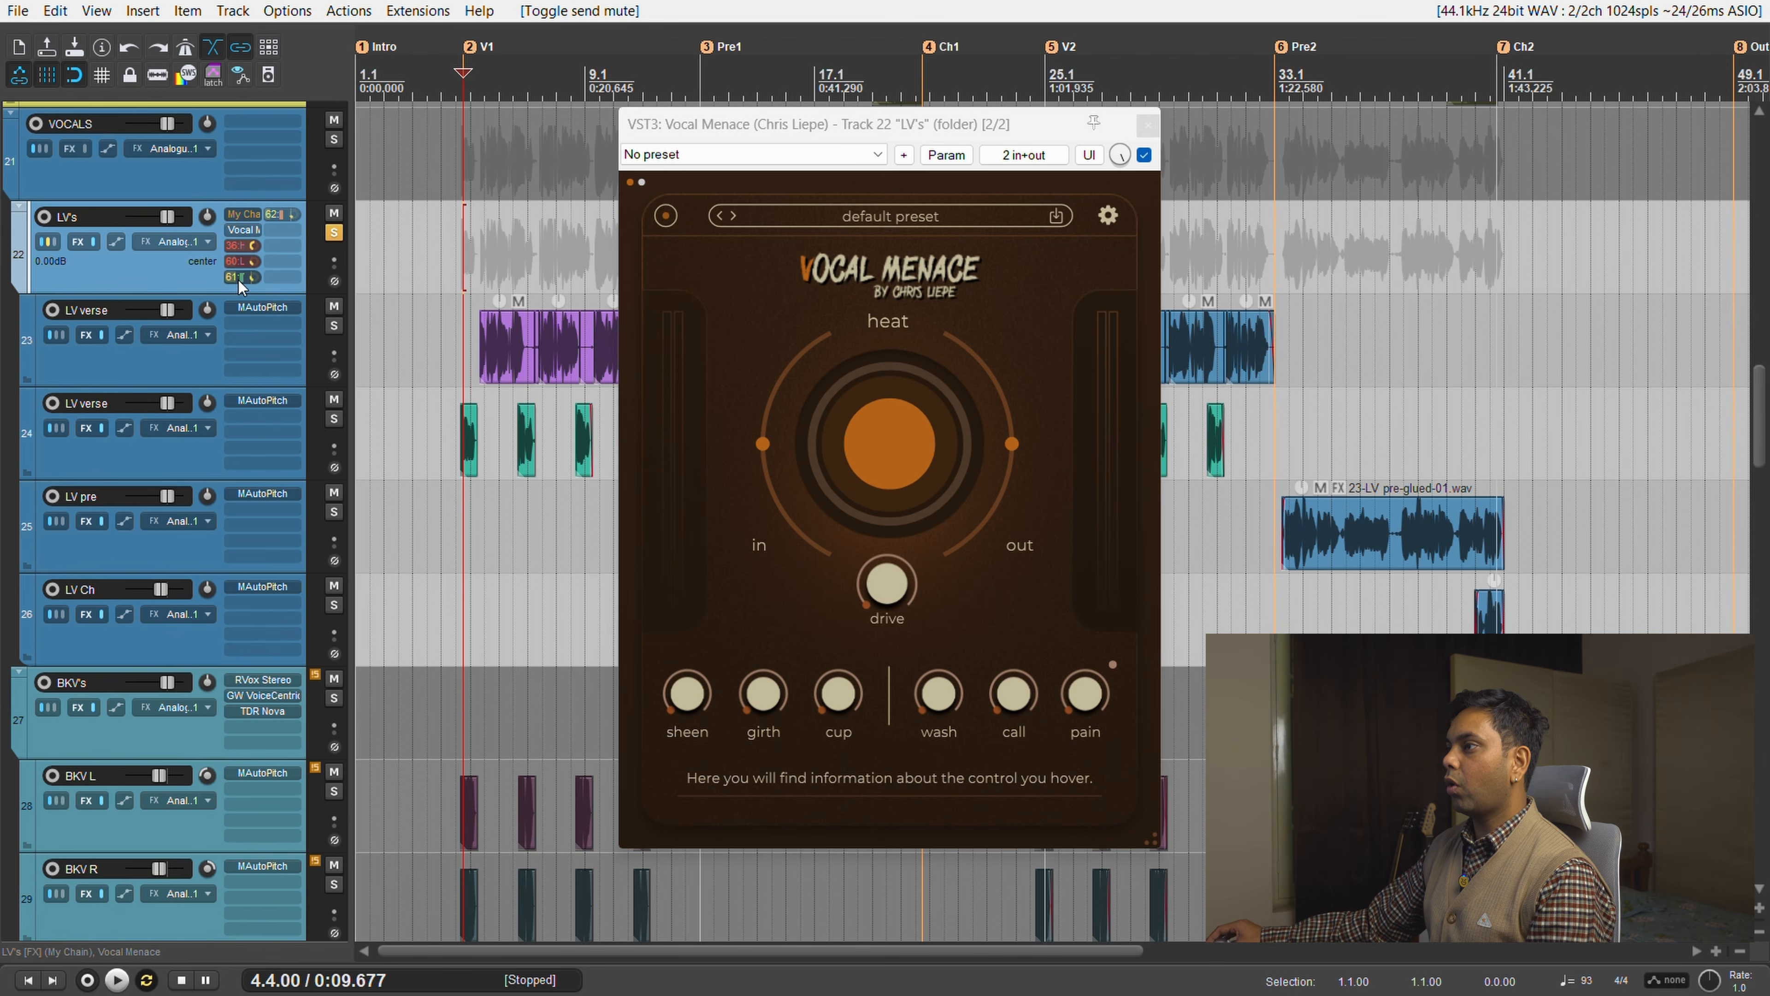
pyautogui.keyDown('shift'); pyautogui.click(279, 214); pyautogui.keyUp('shift')
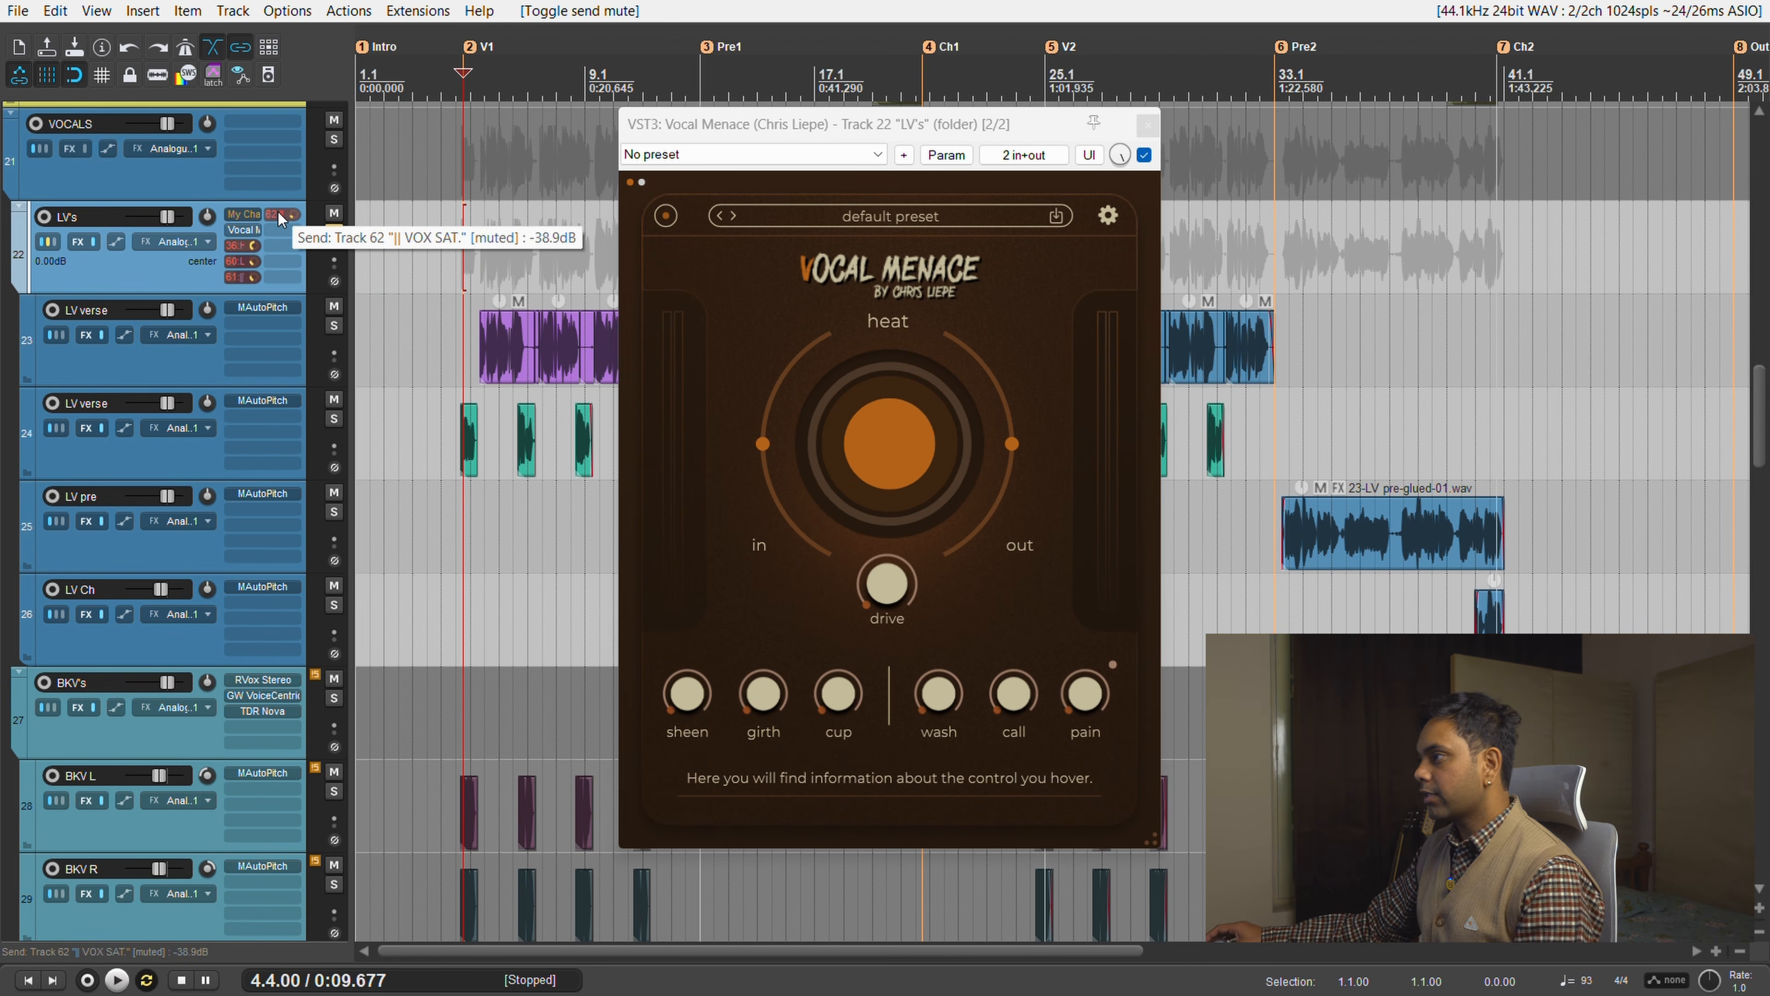
# Listen to the soloed LV's vocal from V1 through Vocal Menace with the sends muted.
pyautogui.click(334, 232)
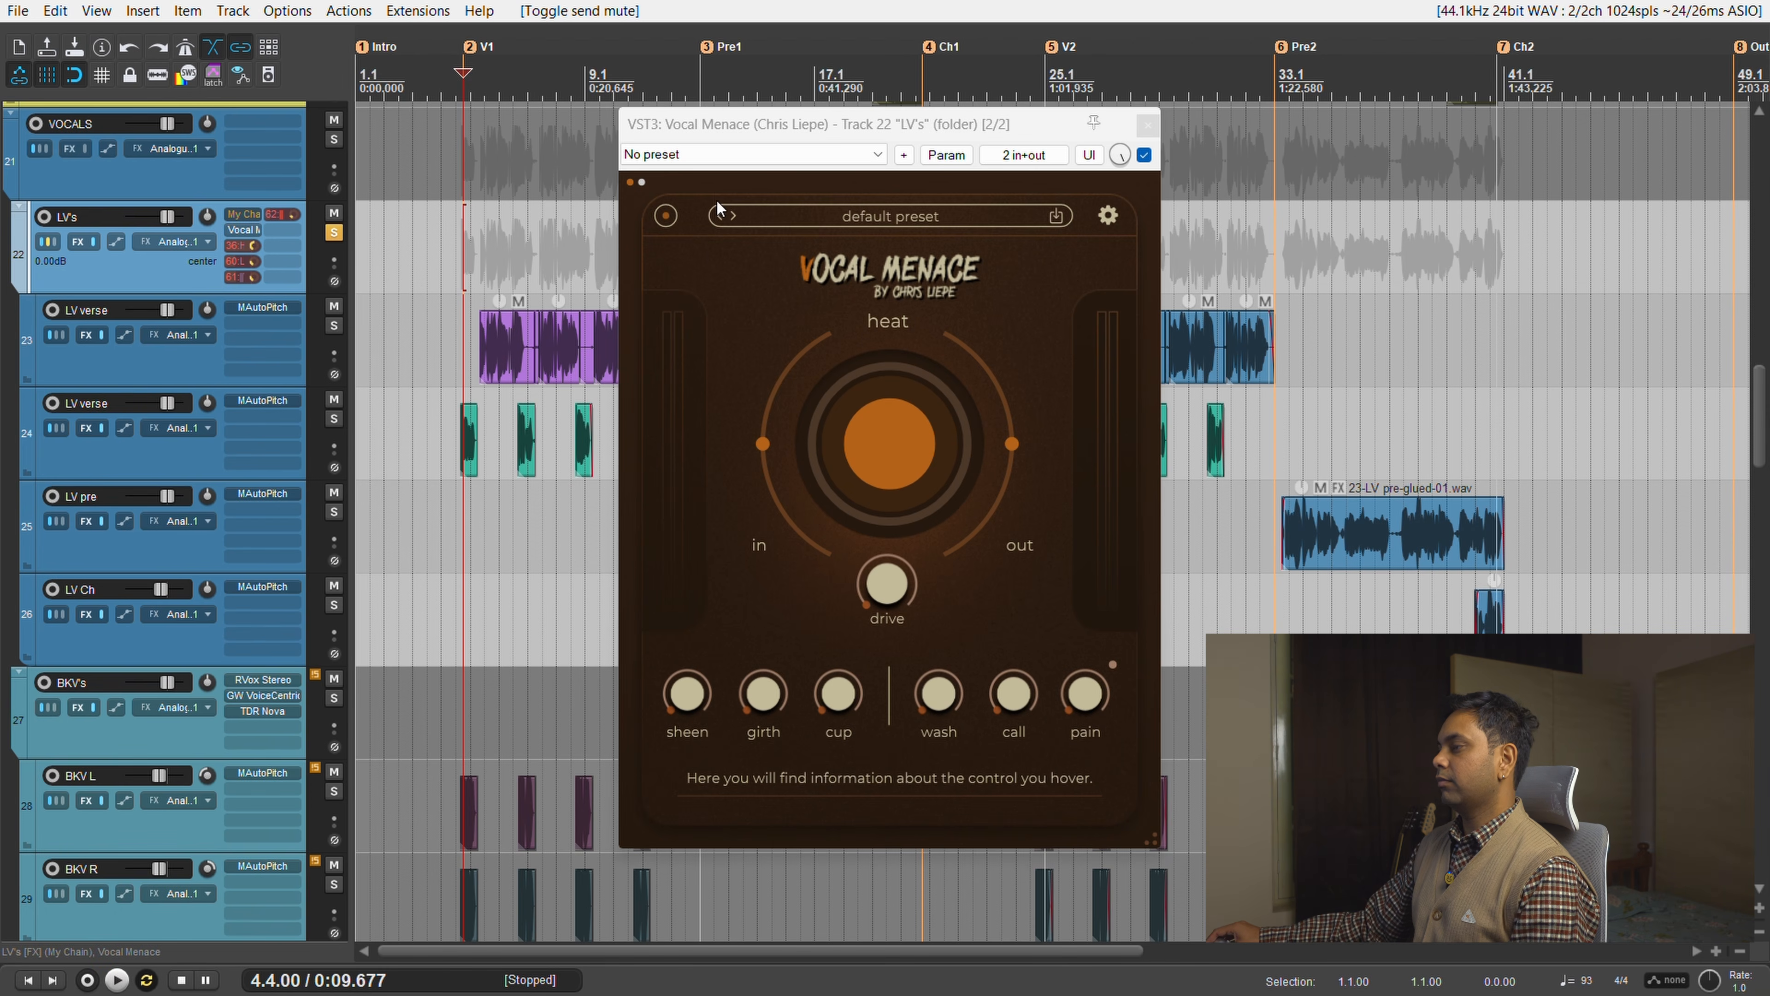
pyautogui.press('space')
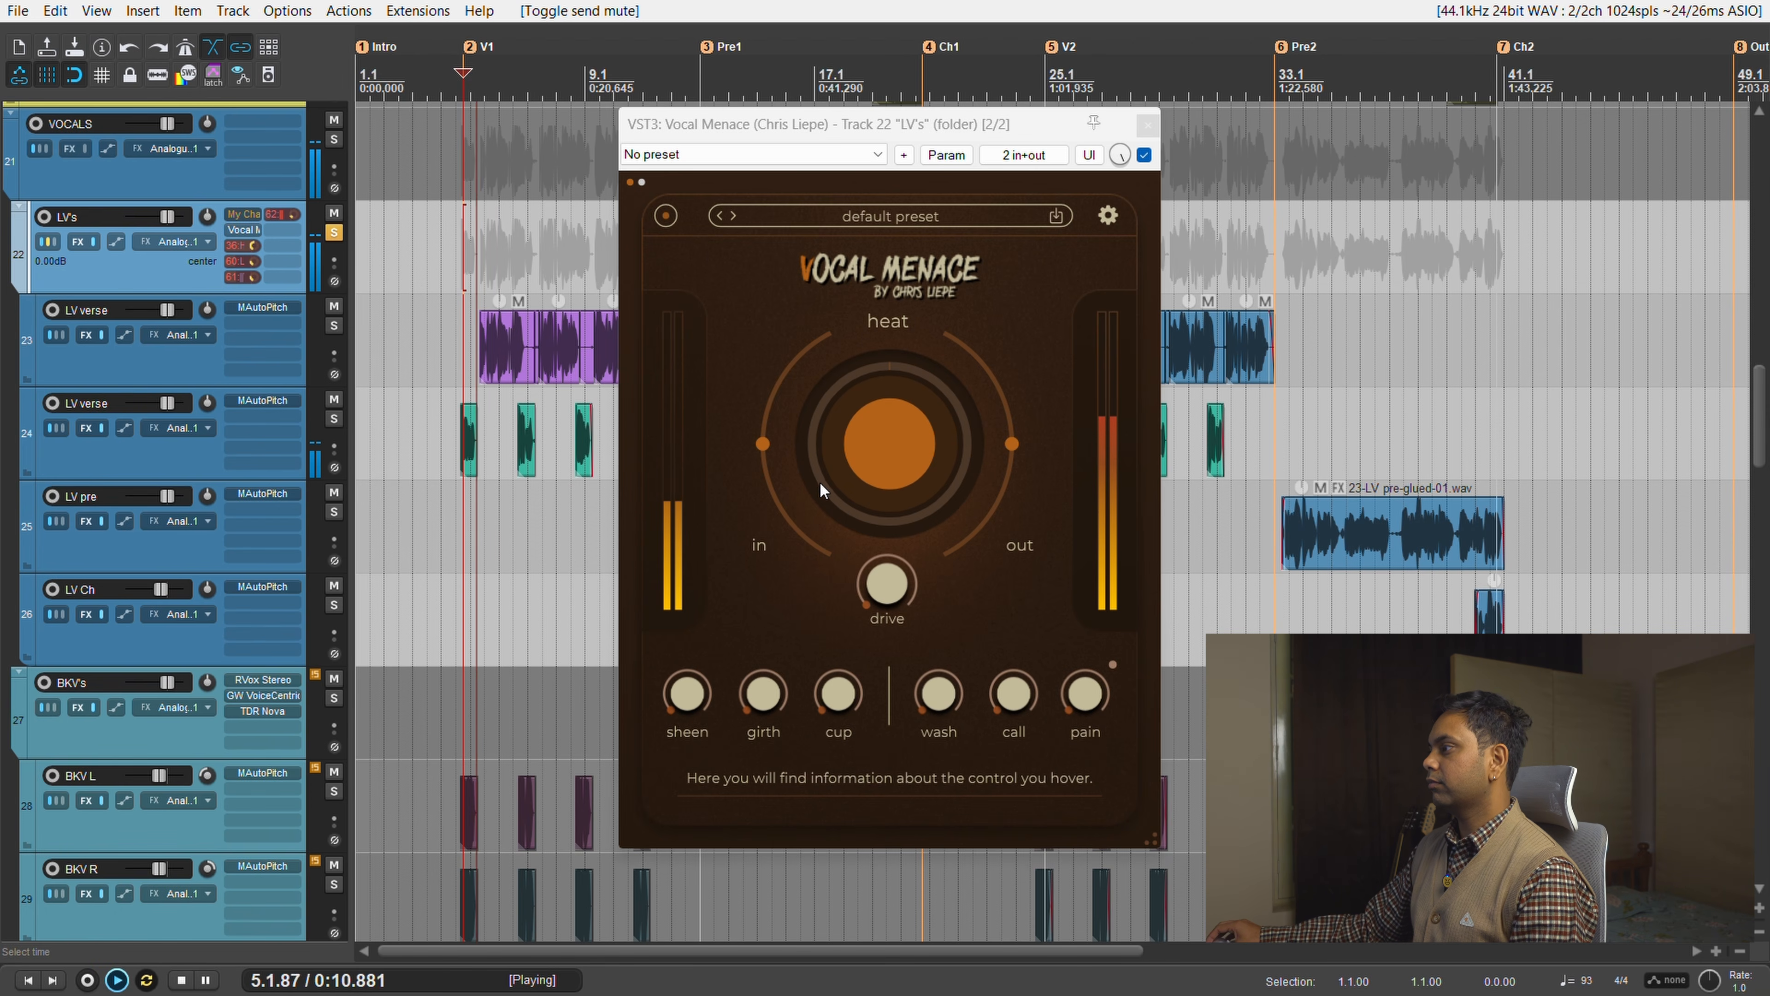
pyautogui.moveTo(844, 492)
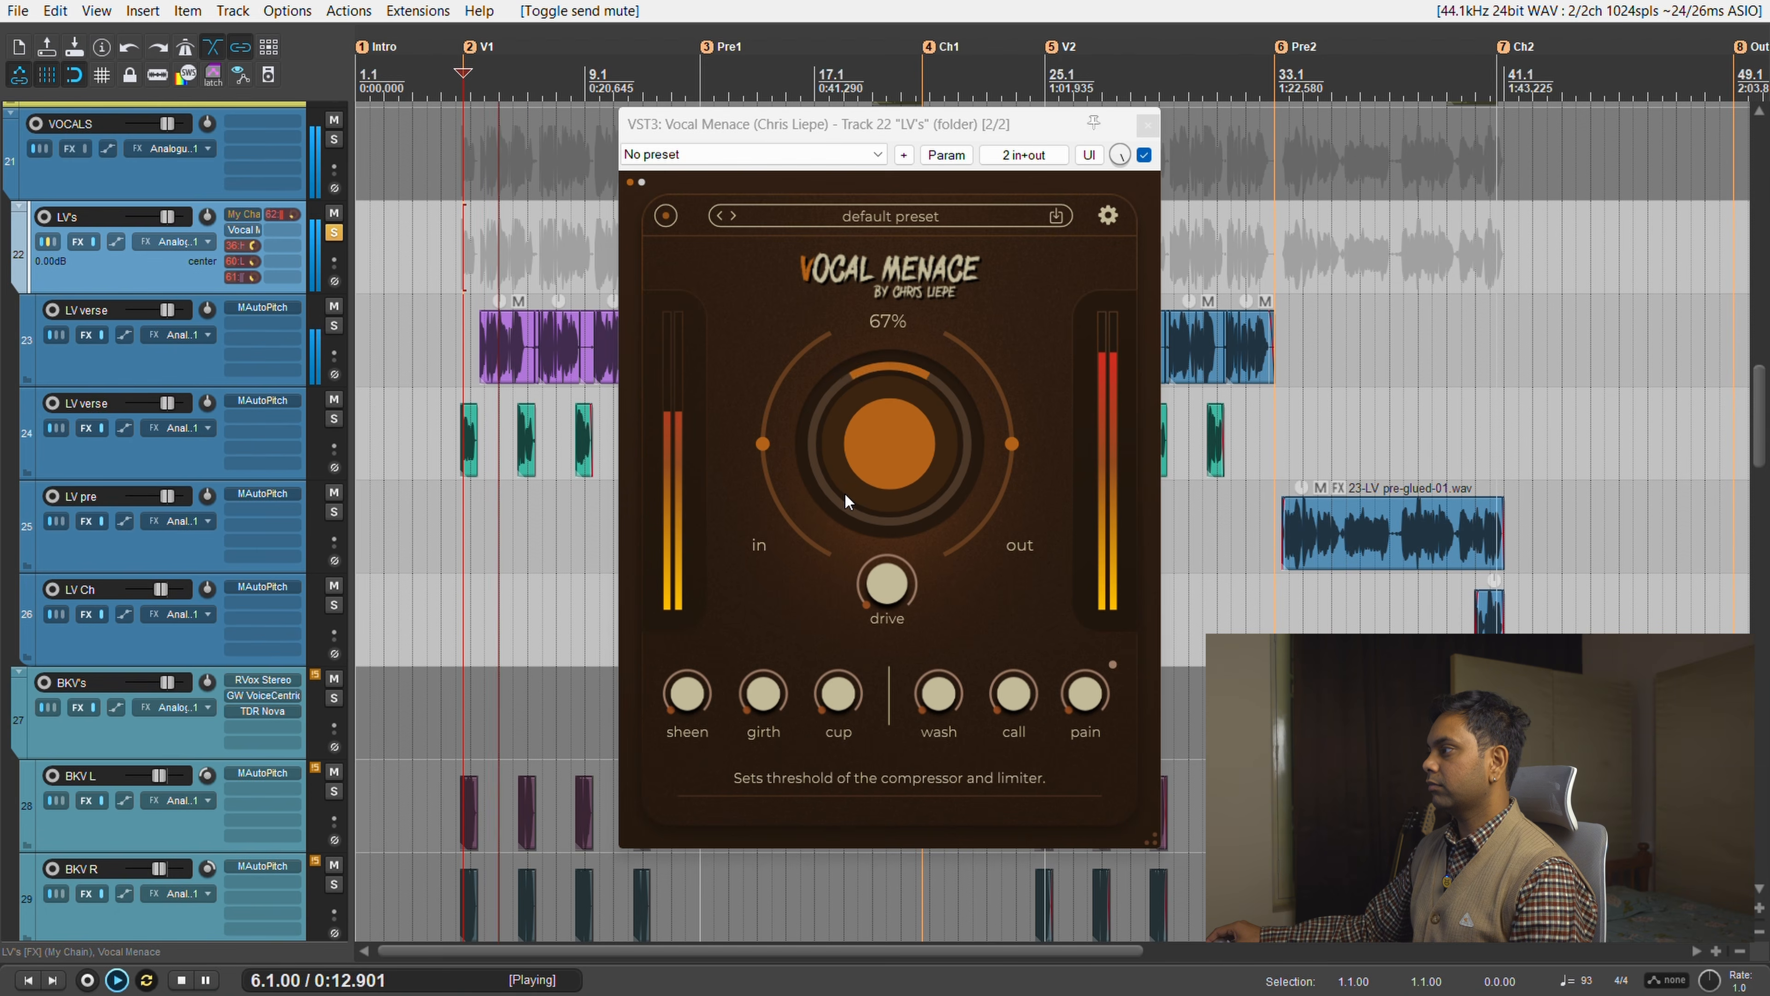
pyautogui.press('space')
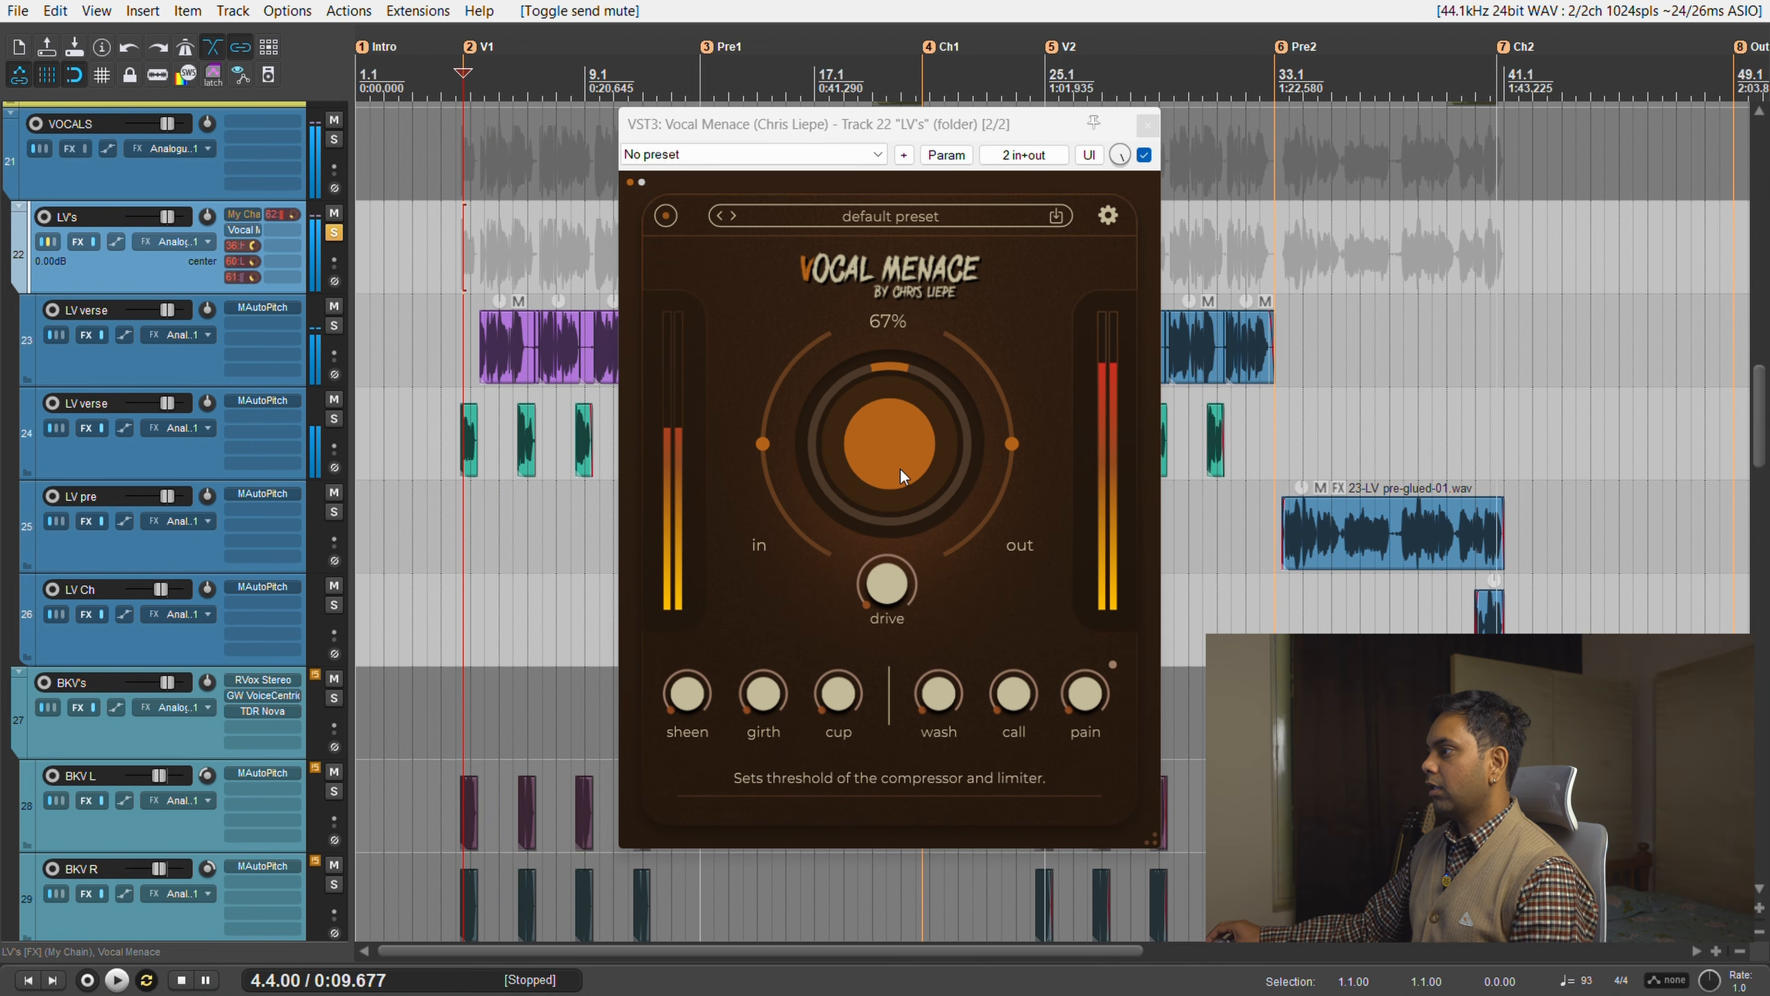
# Fine-tune Vocal Menace's heat and listen to the soloed vocal from V1.
pyautogui.click(900, 451)
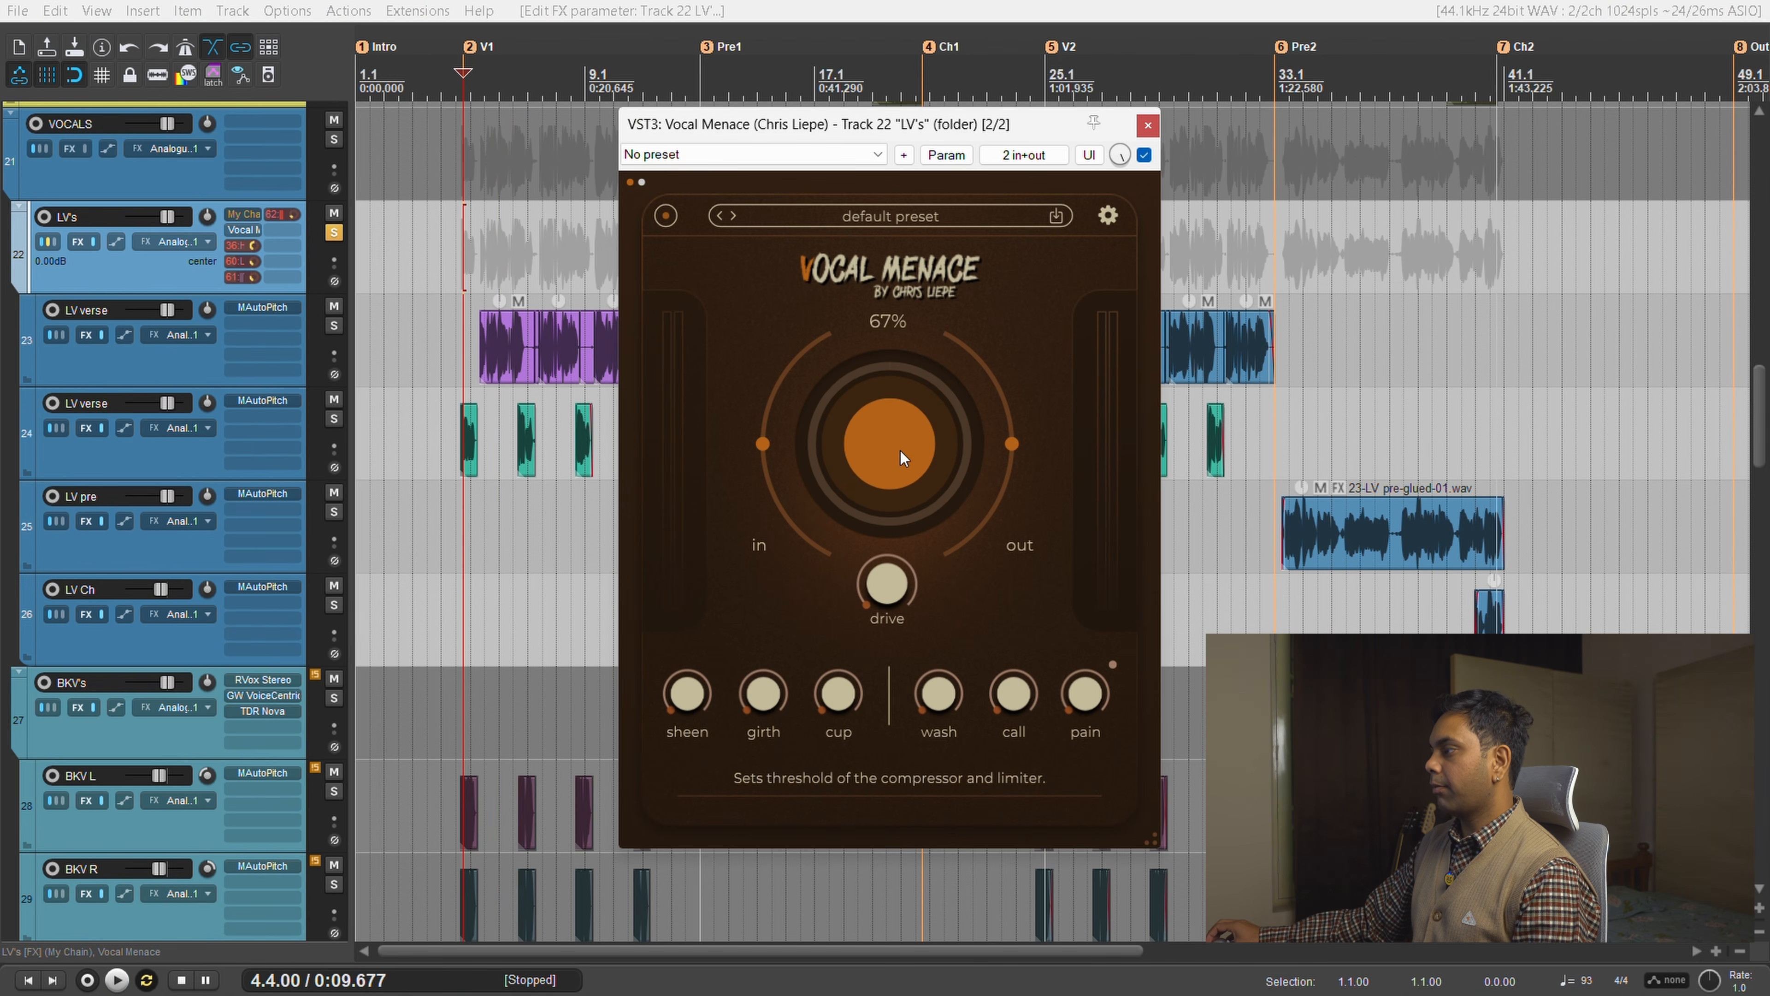
pyautogui.moveTo(900, 452)
pyautogui.mouseDown()
pyautogui.moveTo(911, 308)
pyautogui.moveTo(909, 441)
pyautogui.mouseUp()
pyautogui.press('space')
pyautogui.press('space')
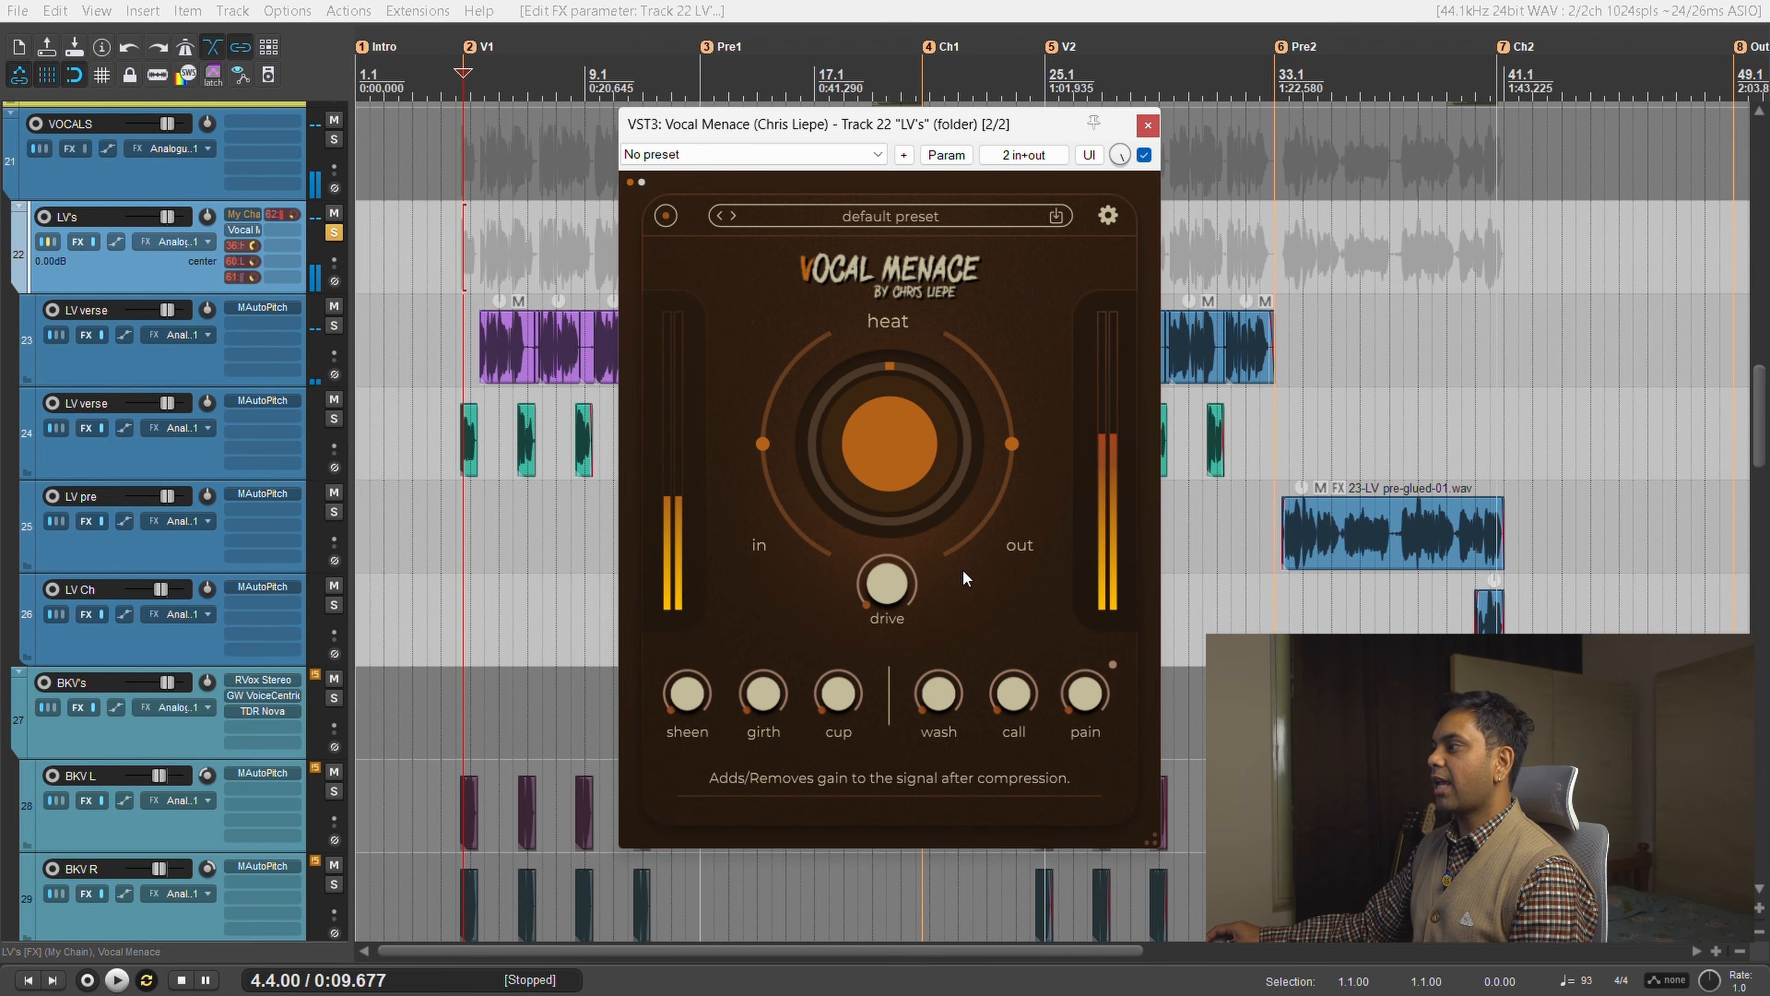
# Play the soloed vocal from V1 and raise Vocal Menace's drive to 32%.
pyautogui.moveTo(914, 471)
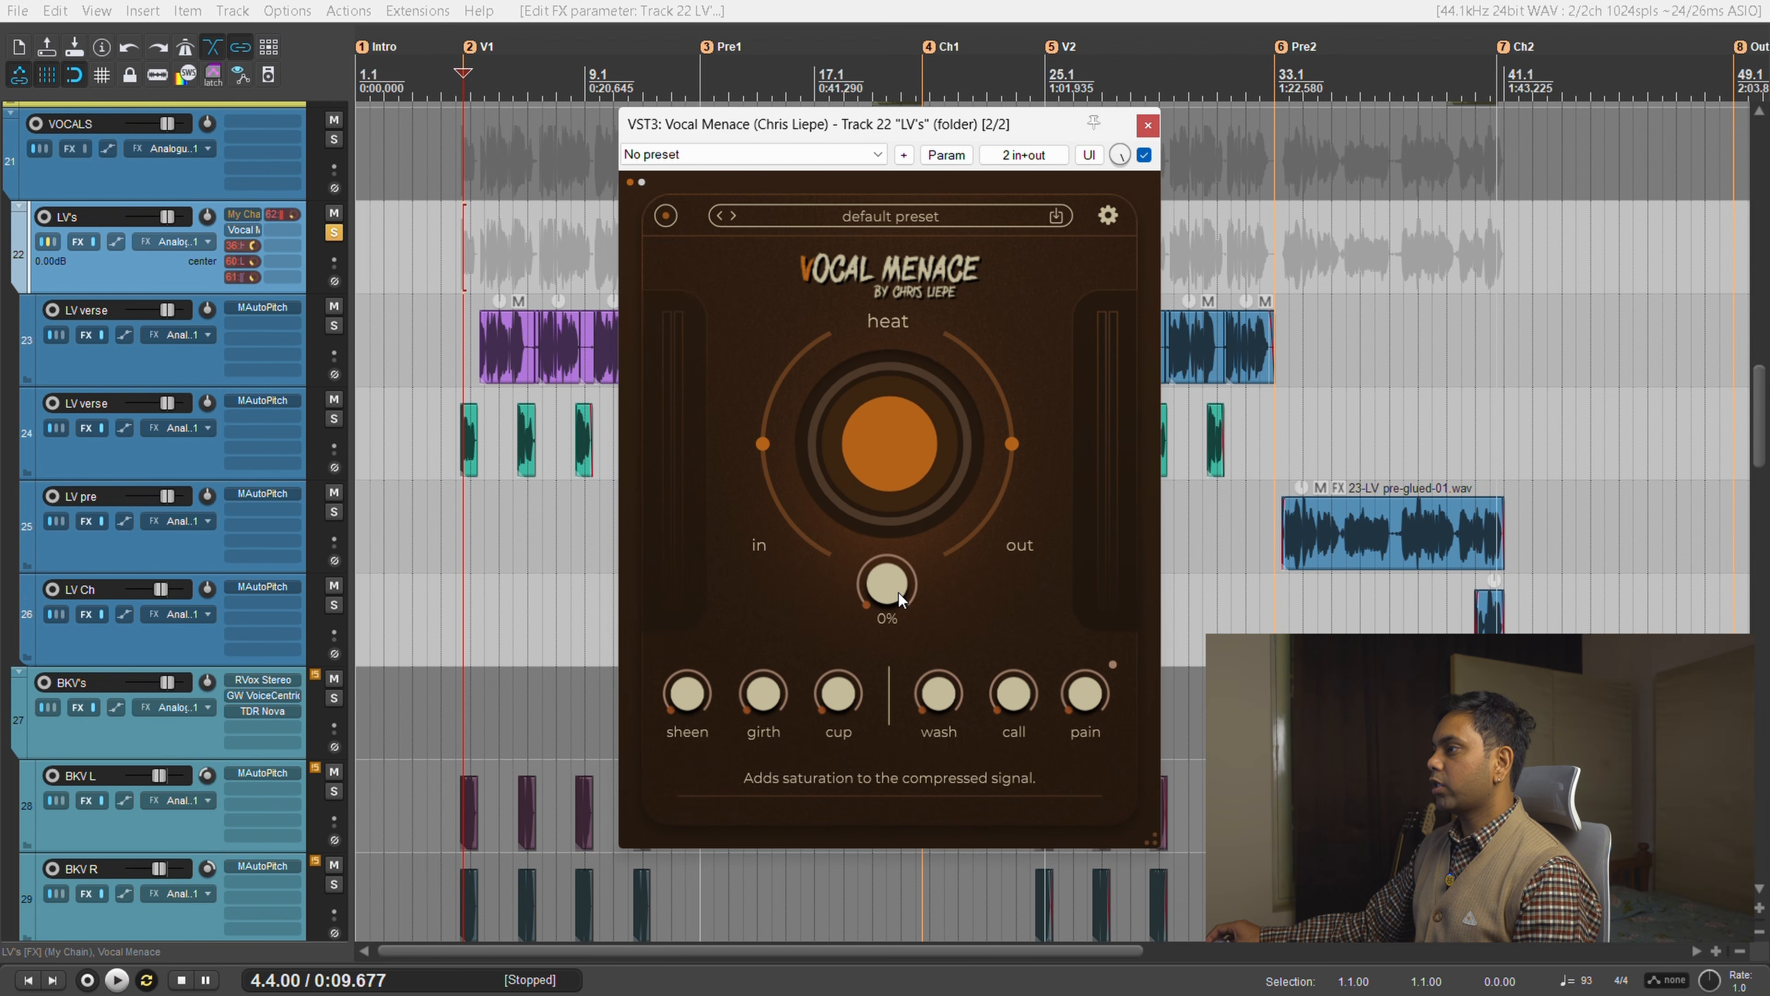
pyautogui.press('space')
pyautogui.moveTo(899, 591); pyautogui.dragTo(974, 578)
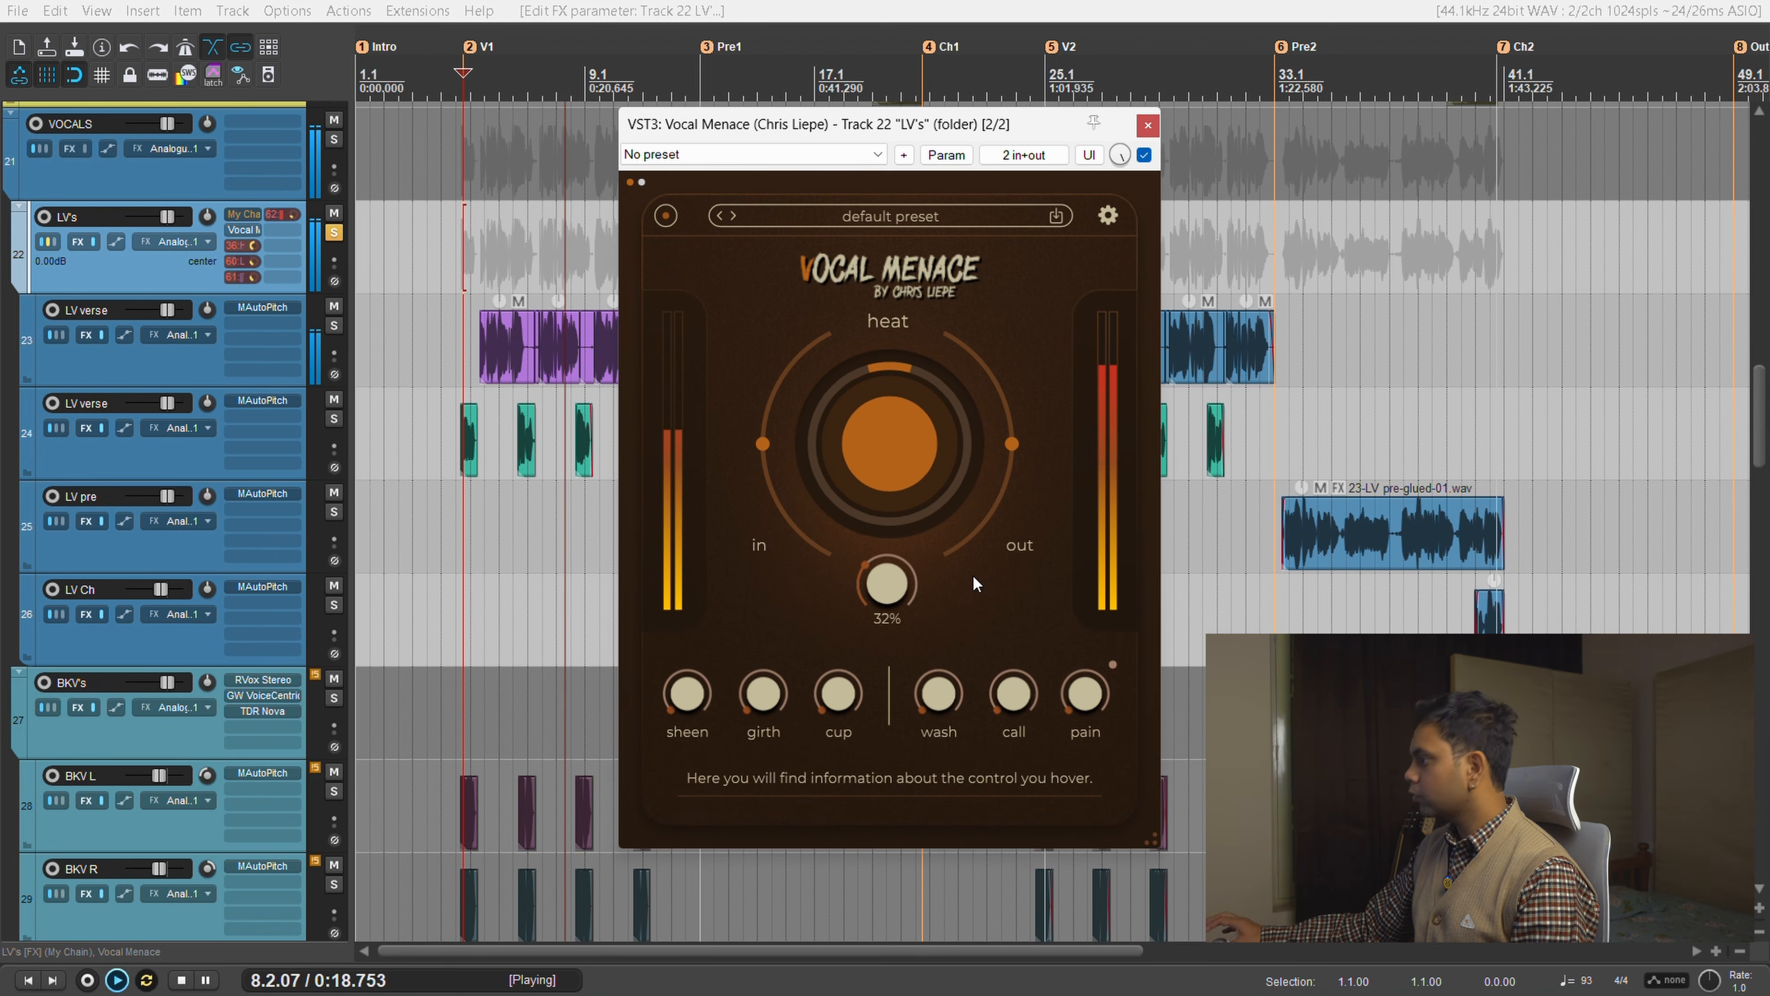
pyautogui.press('space')
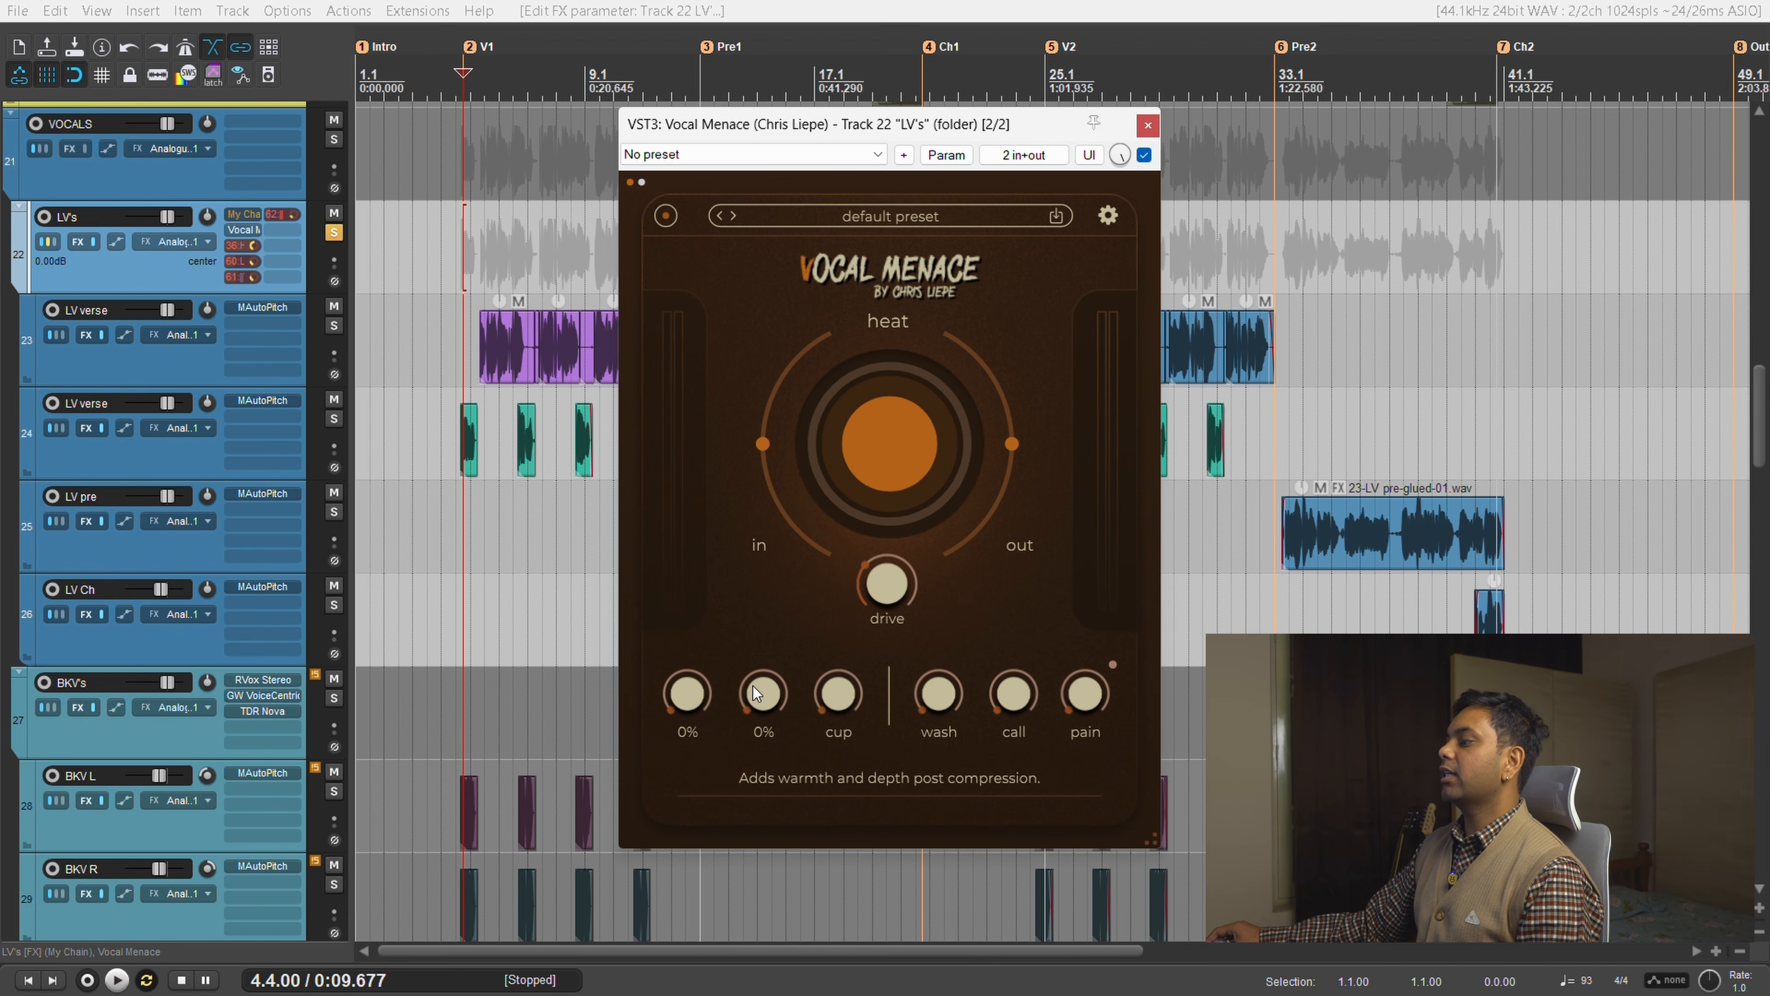
# While the vocal plays from V1, set Vocal Menace's sheen to 77% and girth to 29%.
pyautogui.press('space')
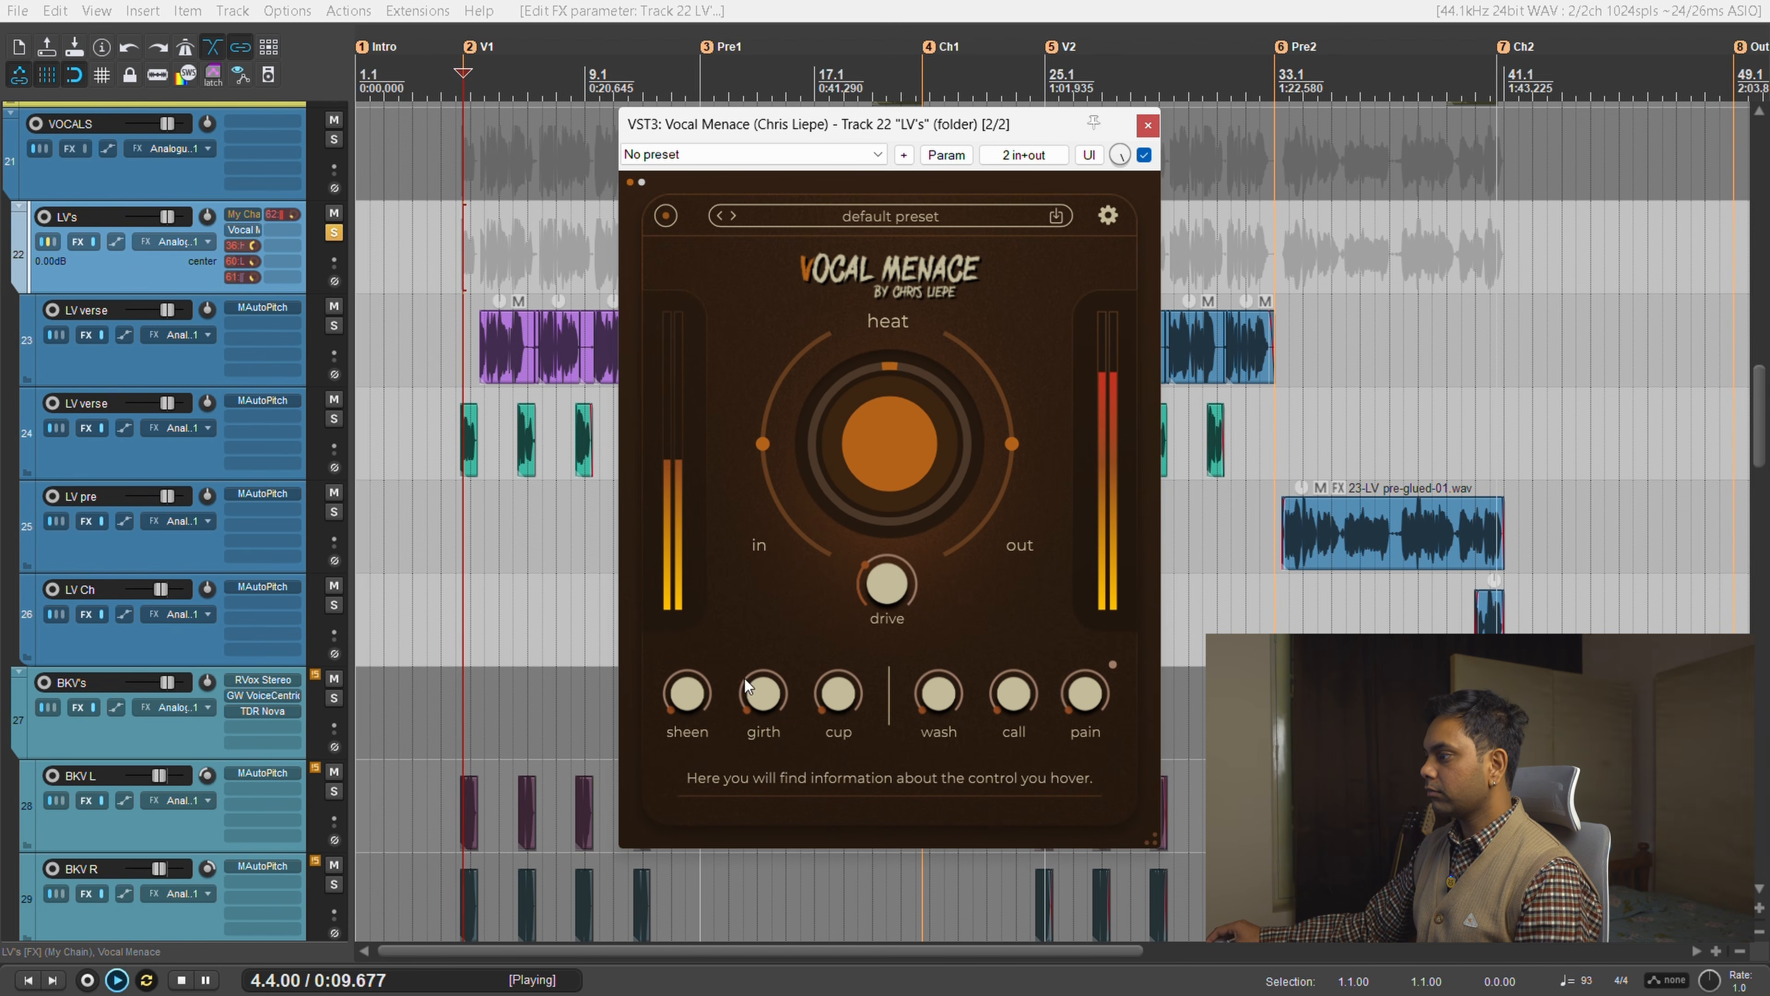
pyautogui.moveTo(687, 692); pyautogui.dragTo(756, 515)
pyautogui.moveTo(790, 687)
pyautogui.mouseDown()
pyautogui.moveTo(800, 422)
pyautogui.moveTo(813, 660)
pyautogui.moveTo(769, 659)
pyautogui.mouseUp()
pyautogui.moveTo(772, 534); pyautogui.dragTo(781, 650)
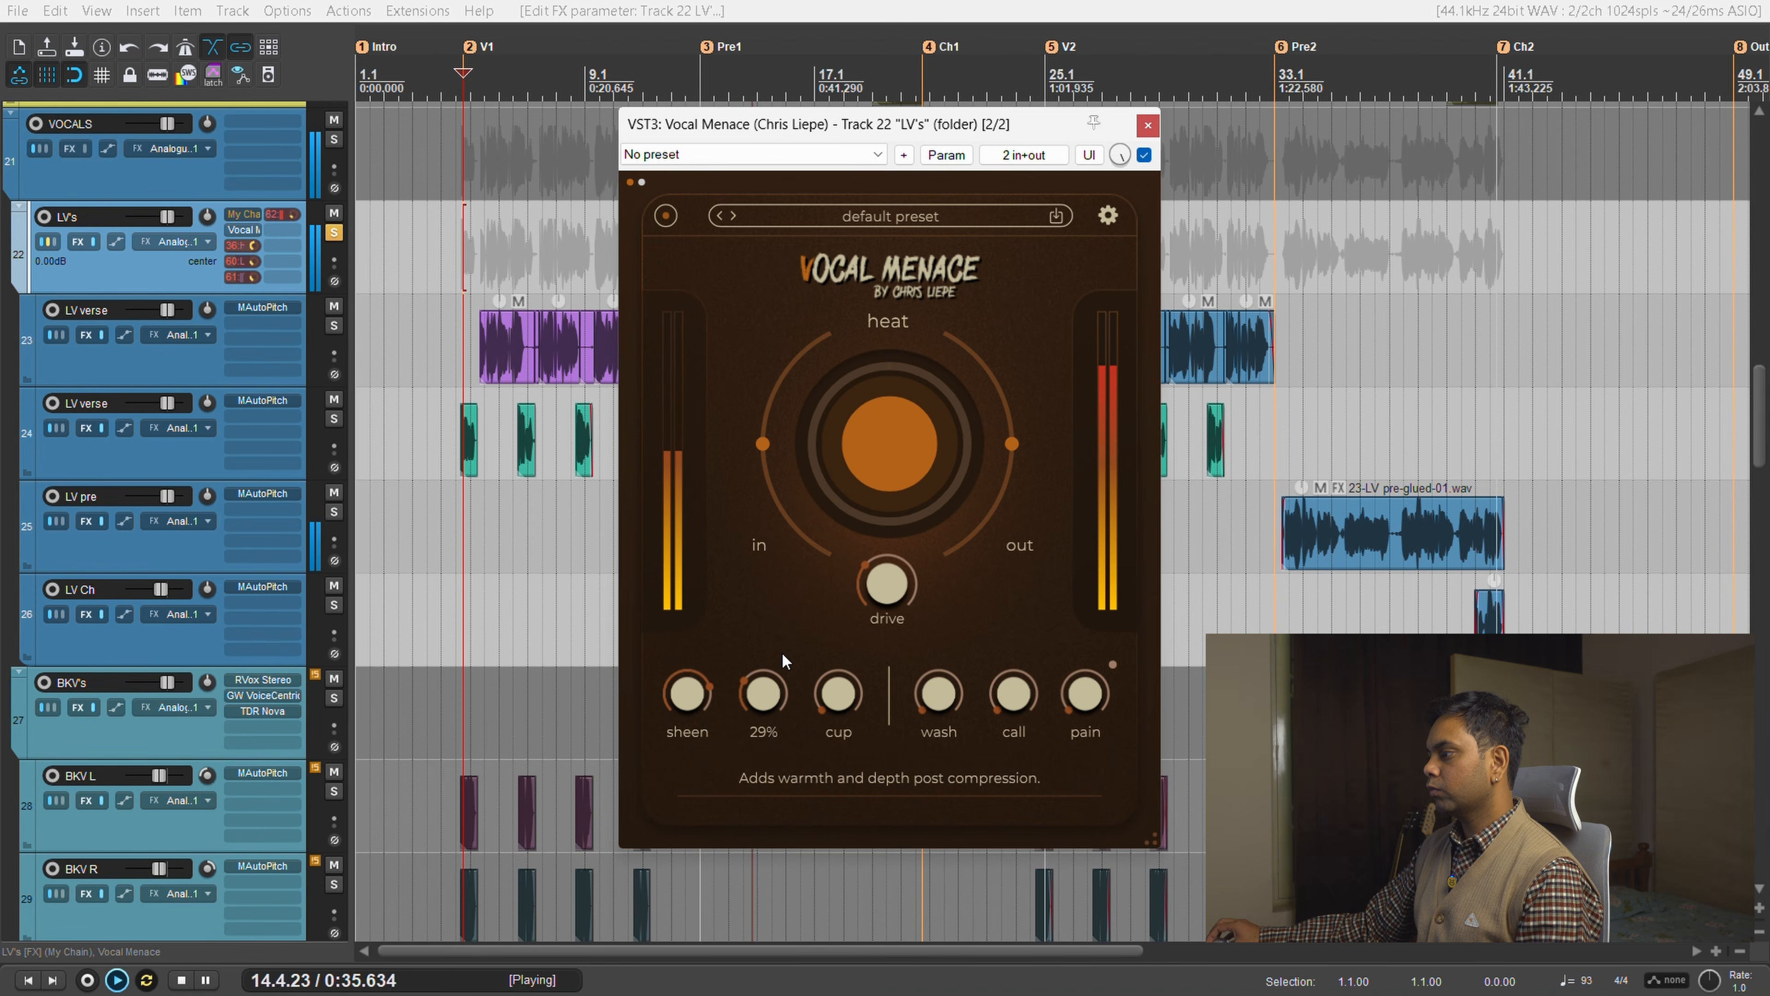
# Add a small amount of cup to the vocal, stop playback and check the sheen, girth and cup settings.
pyautogui.moveTo(850, 696); pyautogui.dragTo(883, 671)
pyautogui.press('space')
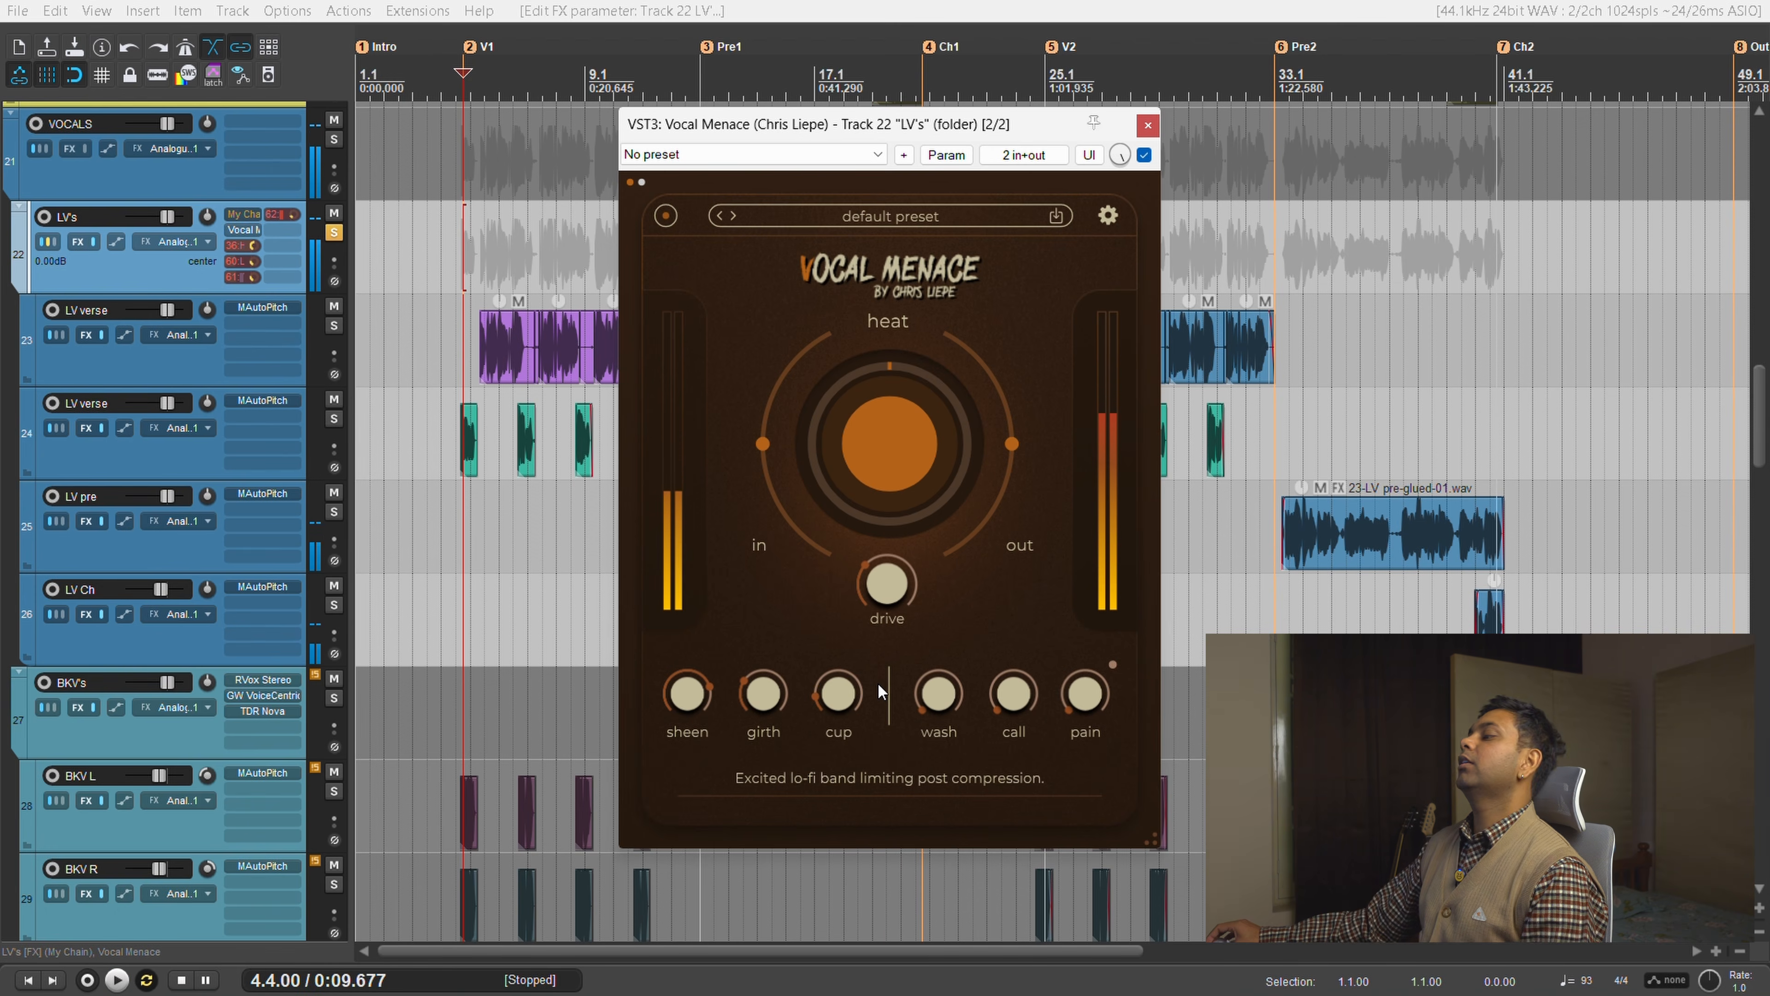
pyautogui.moveTo(691, 695)
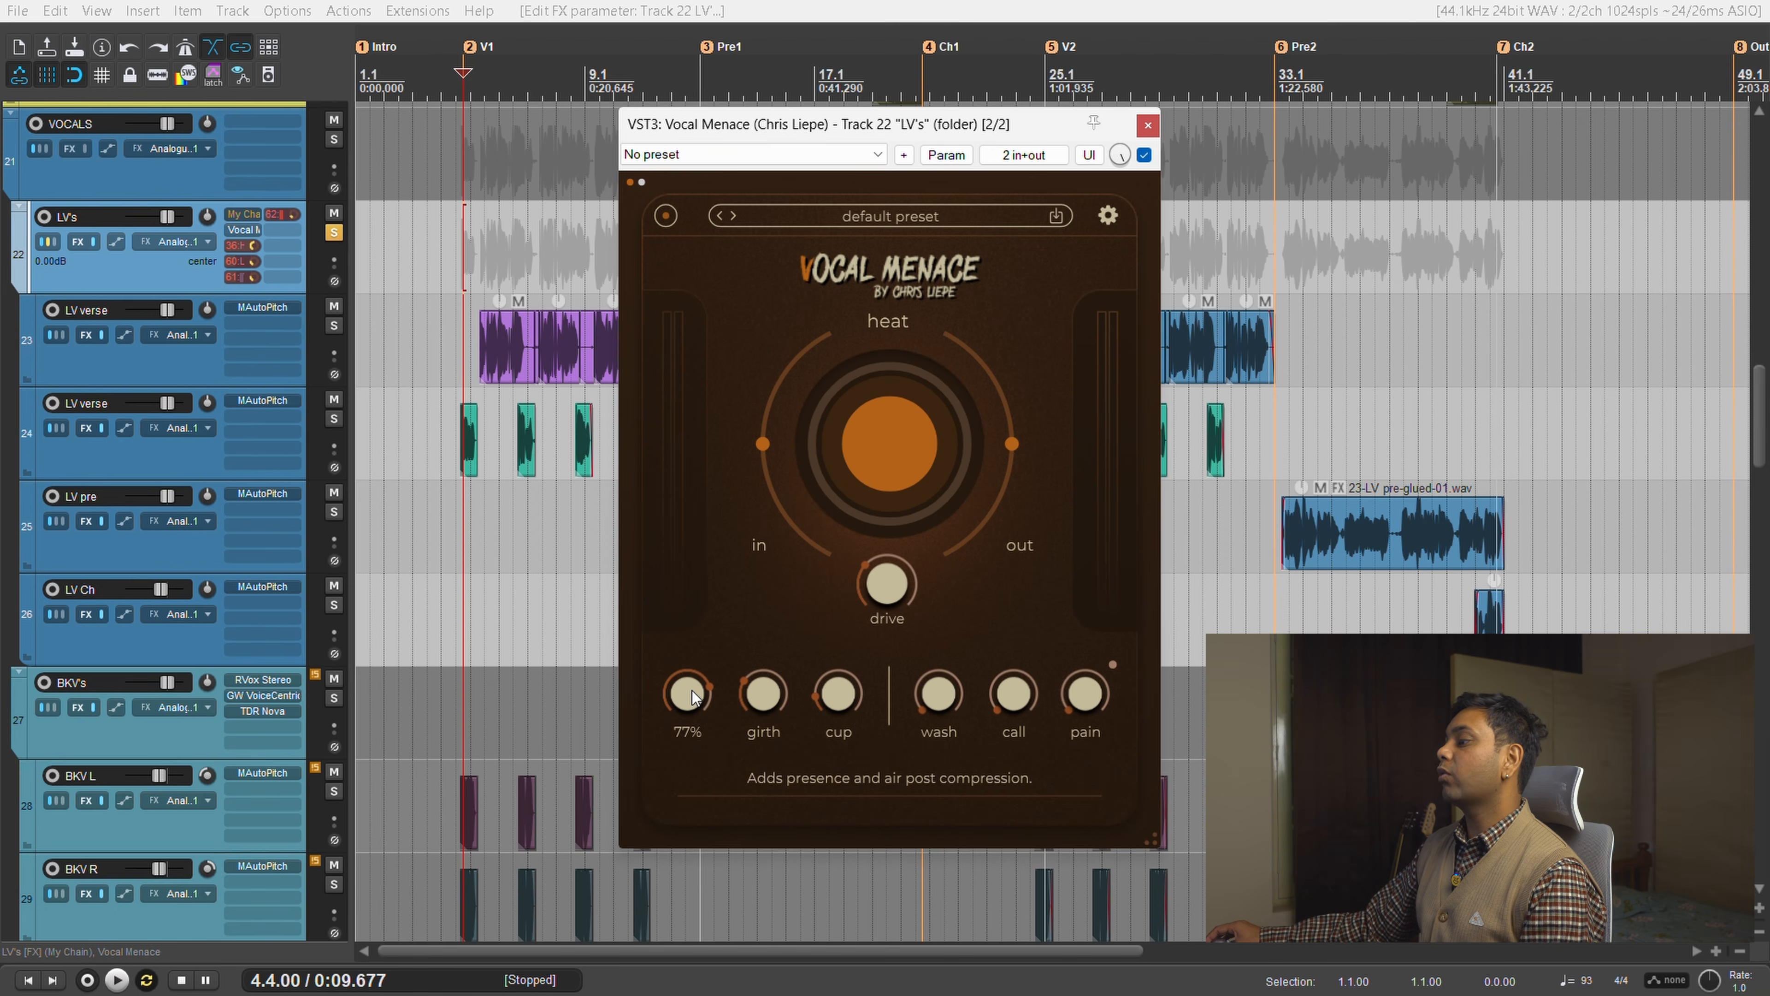
pyautogui.moveTo(763, 694)
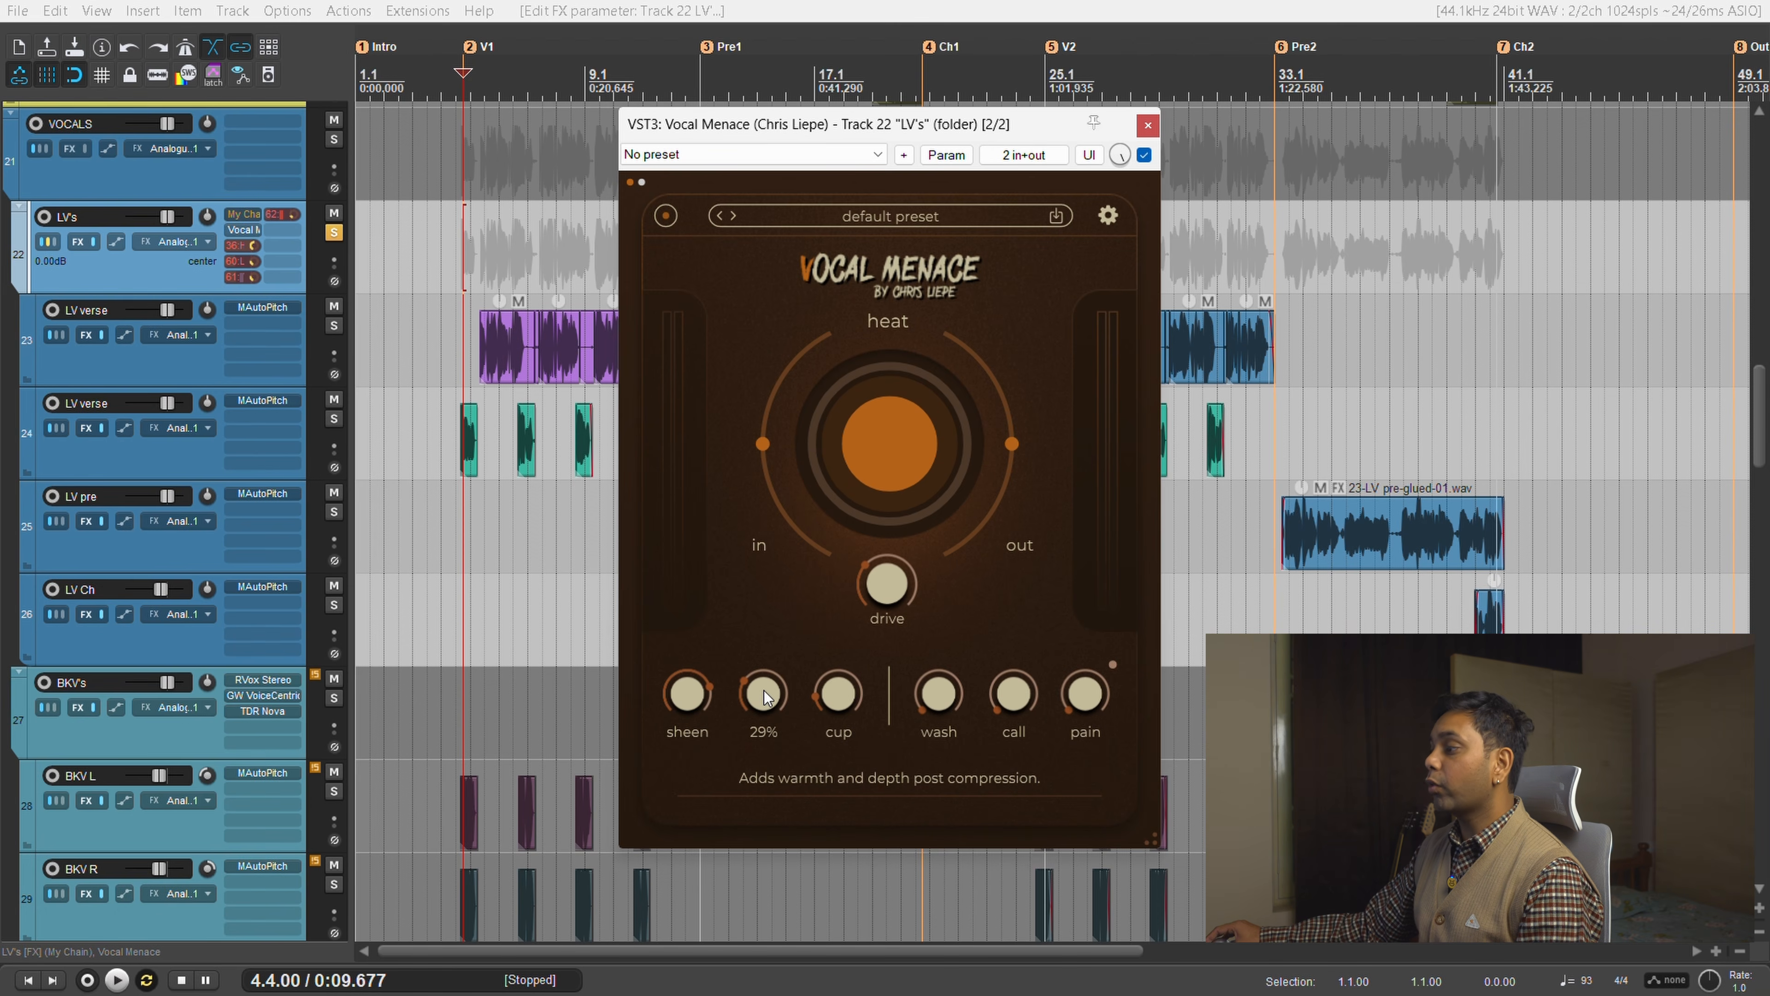
pyautogui.moveTo(848, 698)
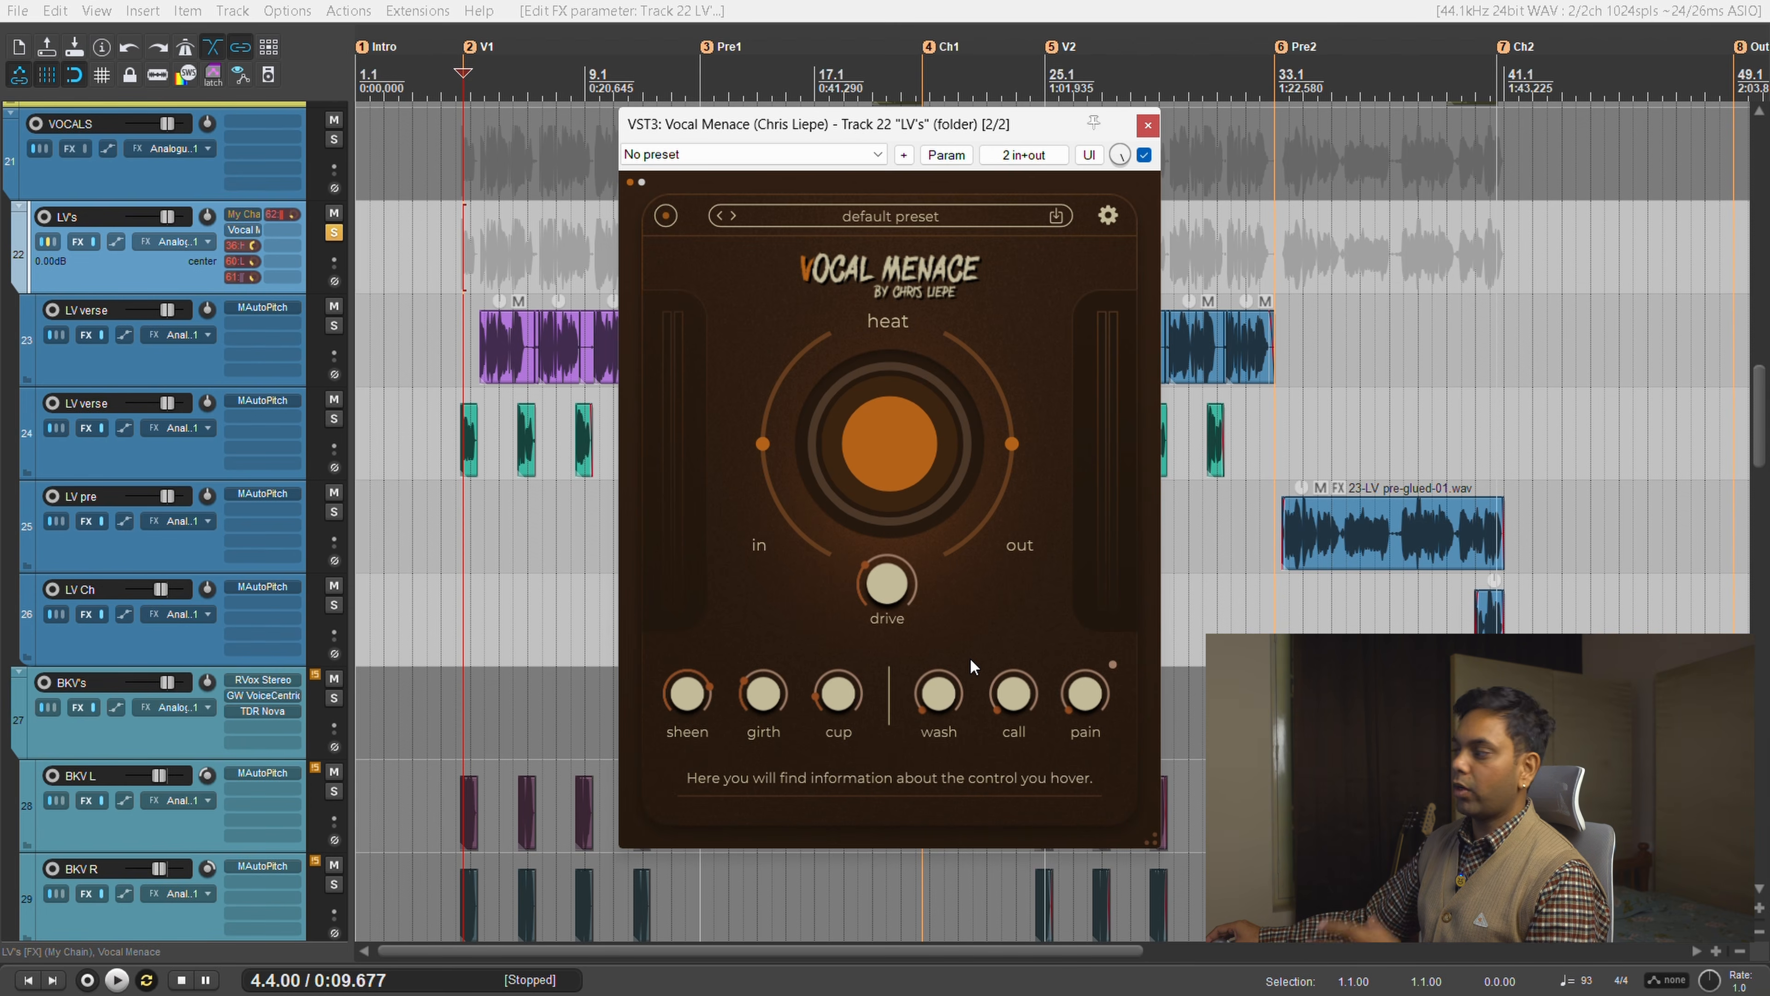
# Set the wash reverb to 1.5 s and the call delay to 38% while listening to the vocal from V1.
pyautogui.press('space')
pyautogui.moveTo(945, 702); pyautogui.dragTo(968, 641)
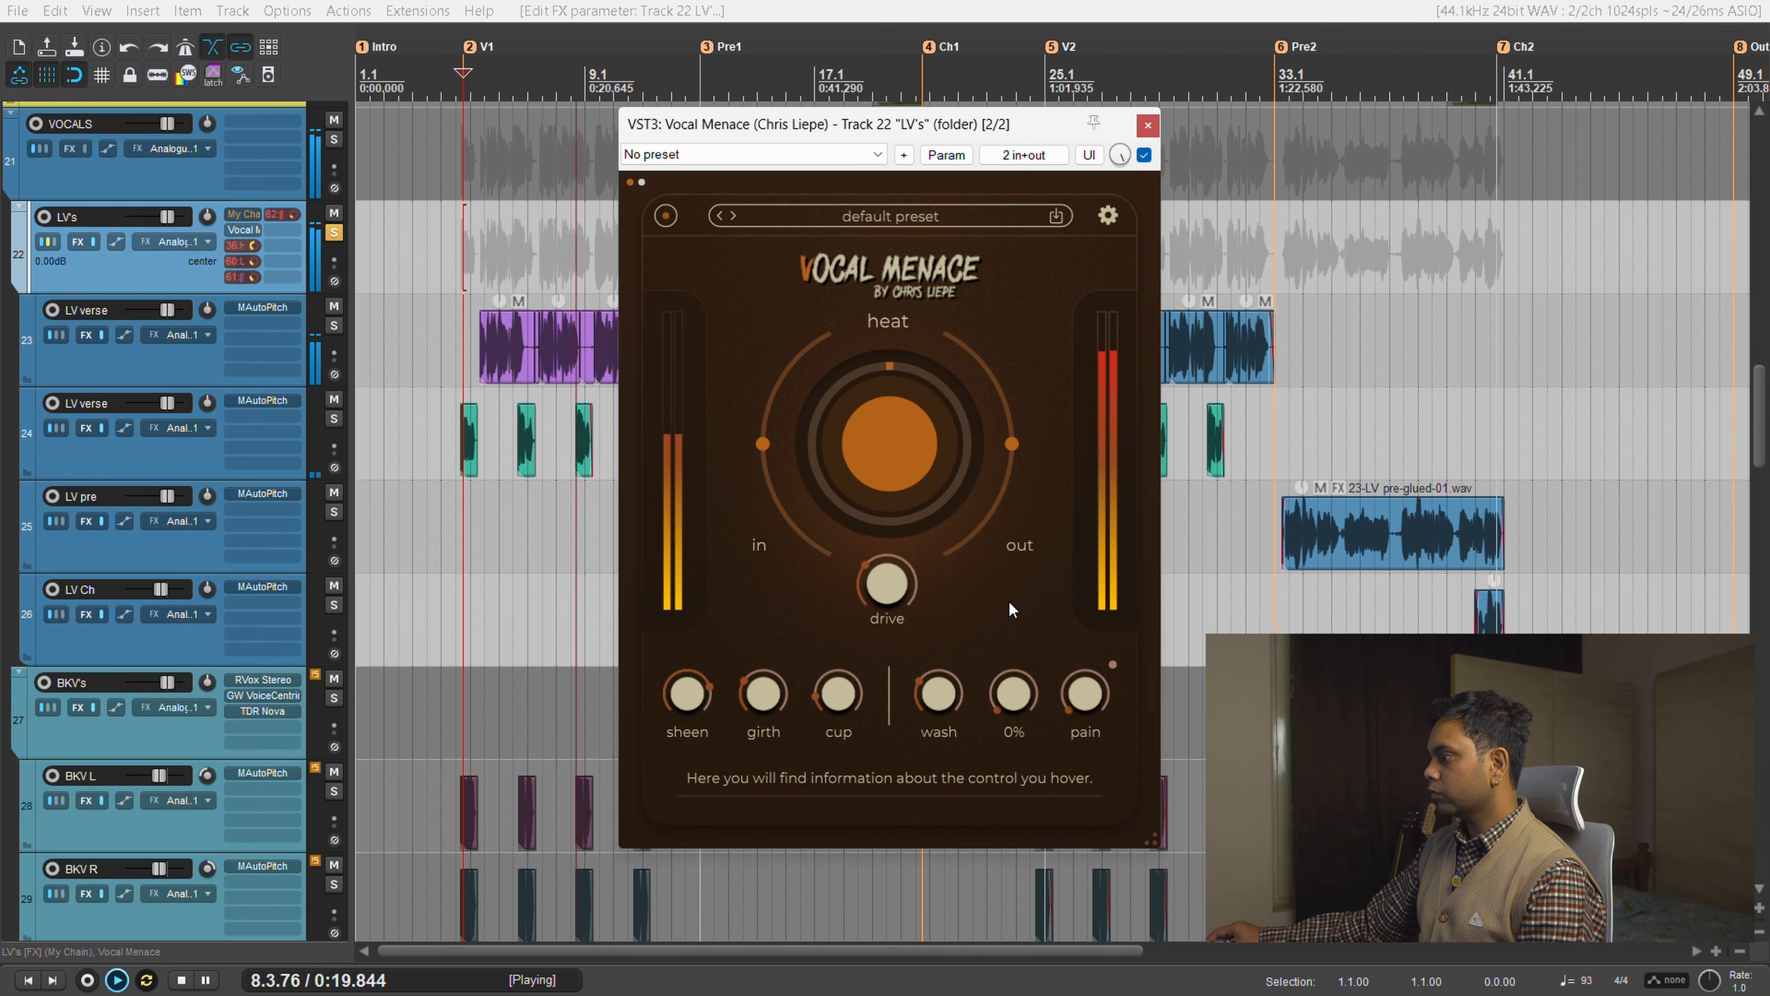
pyautogui.moveTo(1020, 704); pyautogui.dragTo(1036, 615)
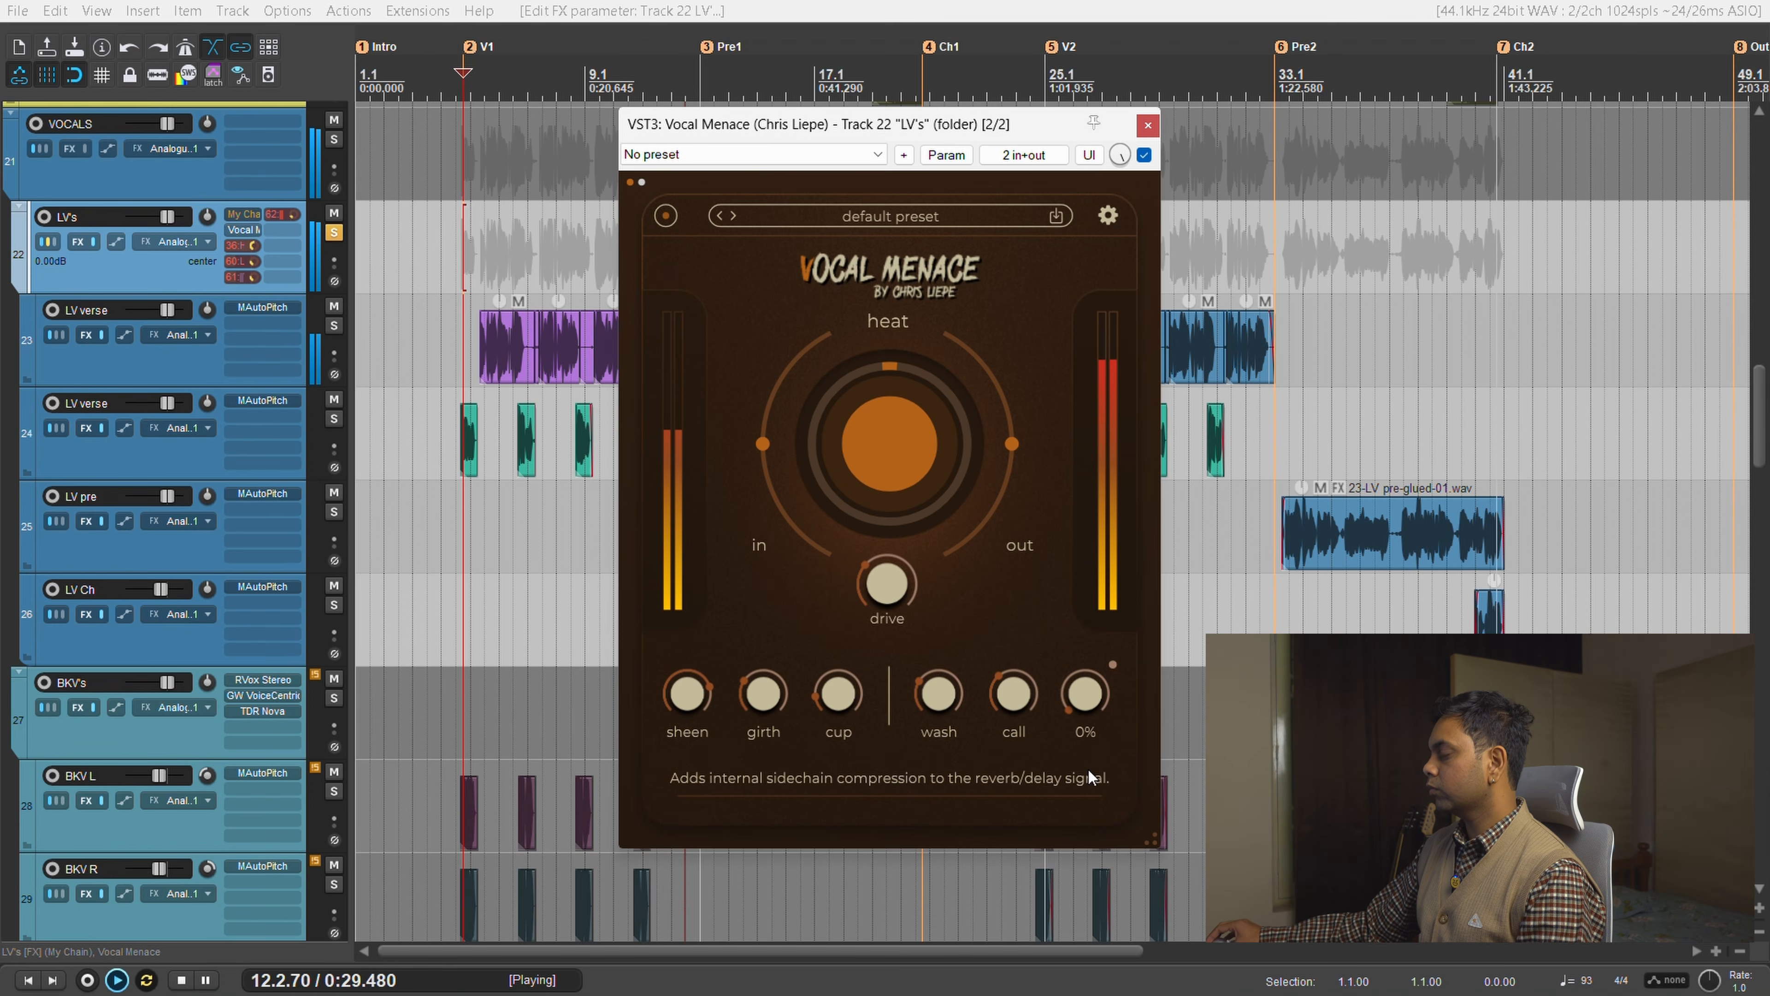
pyautogui.press('space')
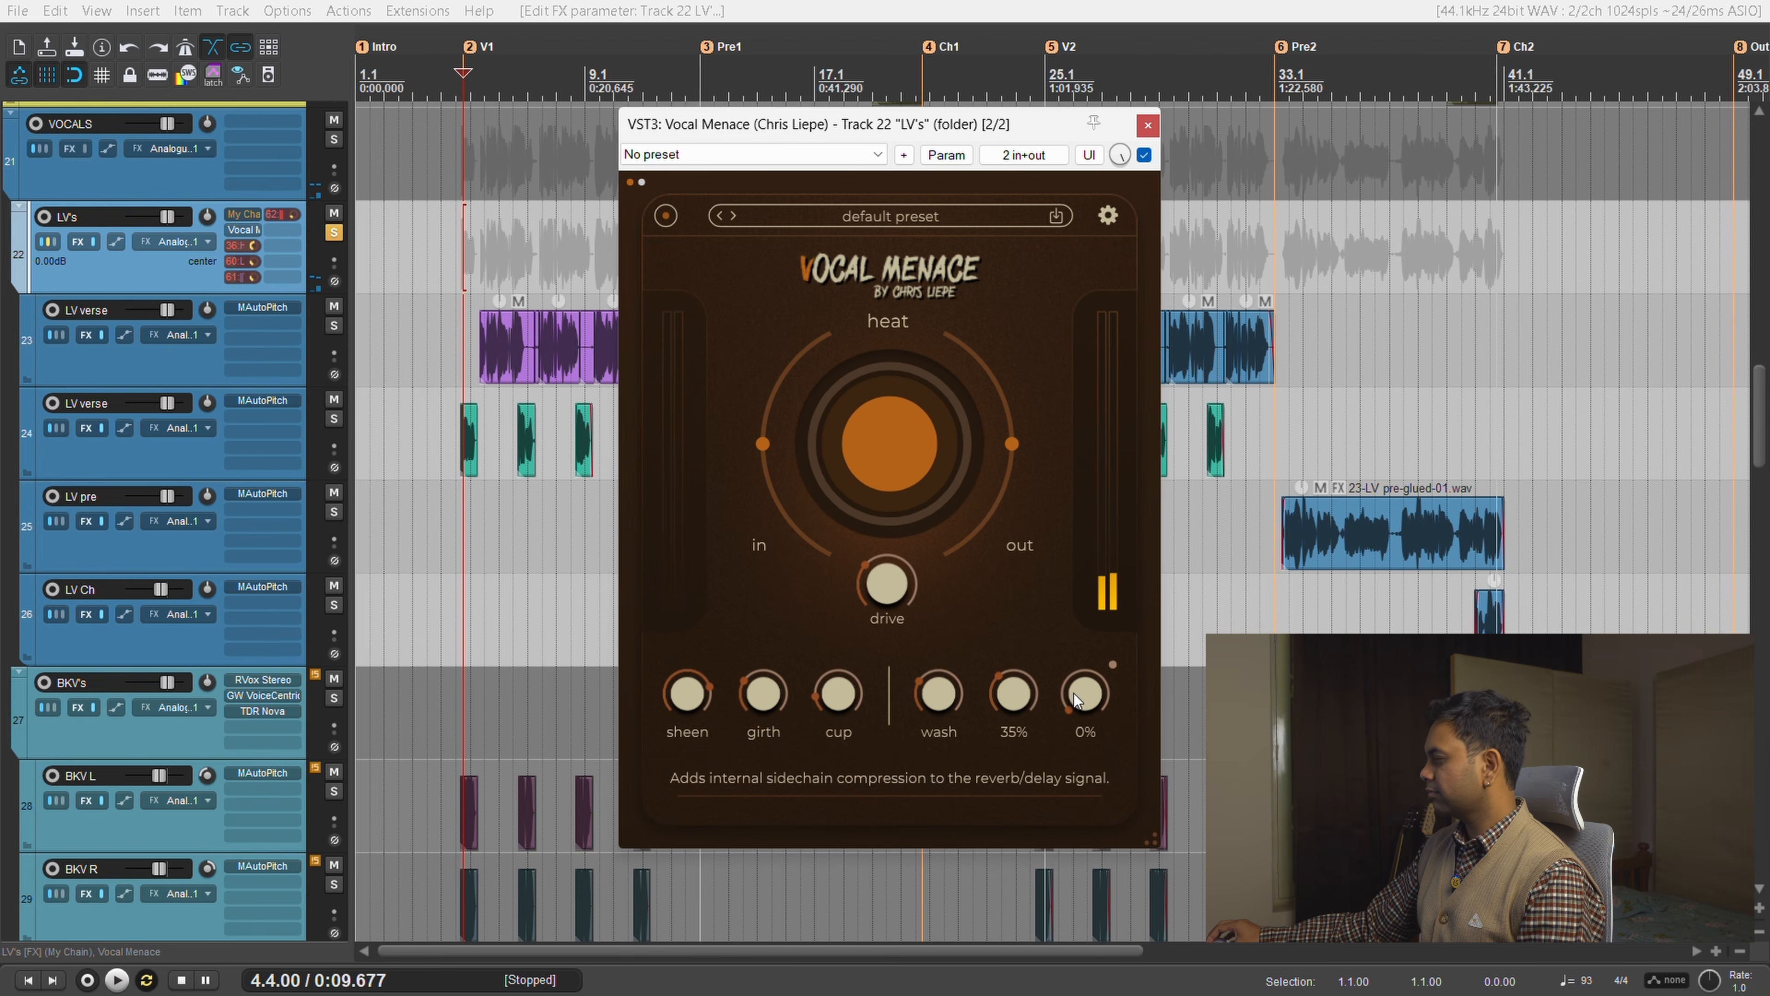
pyautogui.press('space')
pyautogui.moveTo(1019, 690); pyautogui.dragTo(1020, 682)
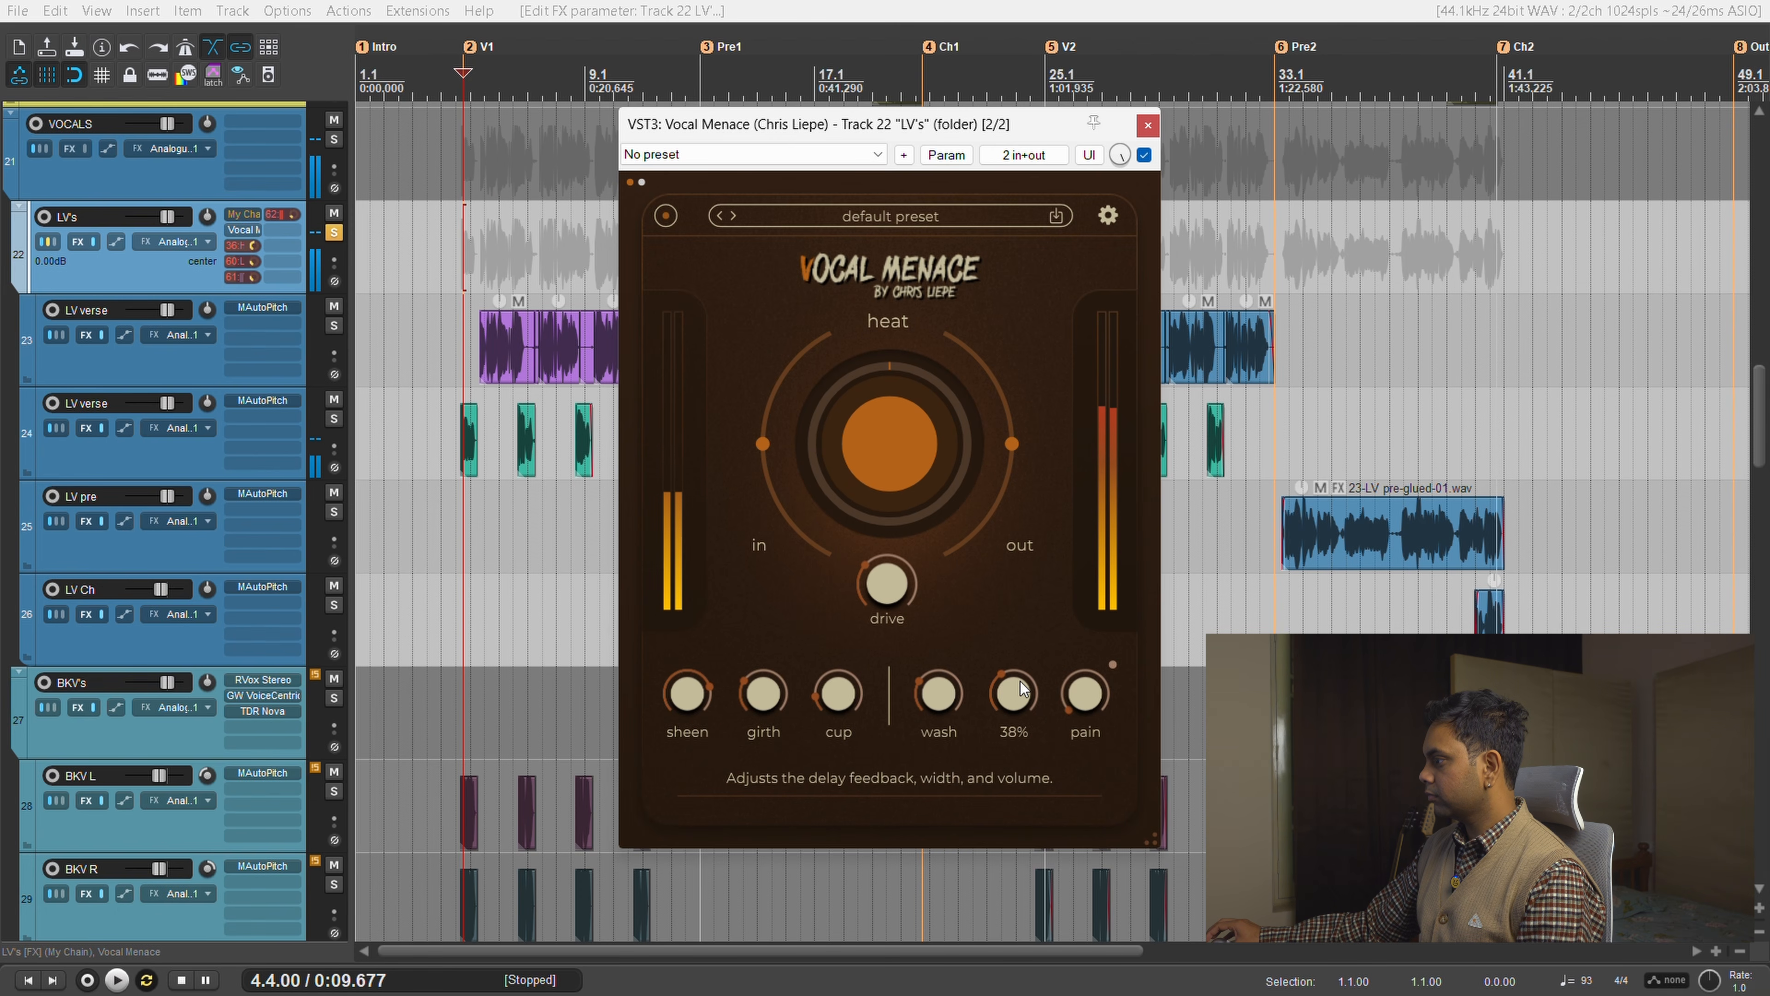
pyautogui.press('space')
# Set pain to 53% and reduce girth to 21% while the vocal plays, then stop and check the reverb and delay settings.
pyautogui.moveTo(1079, 694); pyautogui.dragTo(1093, 613)
pyautogui.press('space')
pyautogui.moveTo(1094, 693); pyautogui.dragTo(1090, 644)
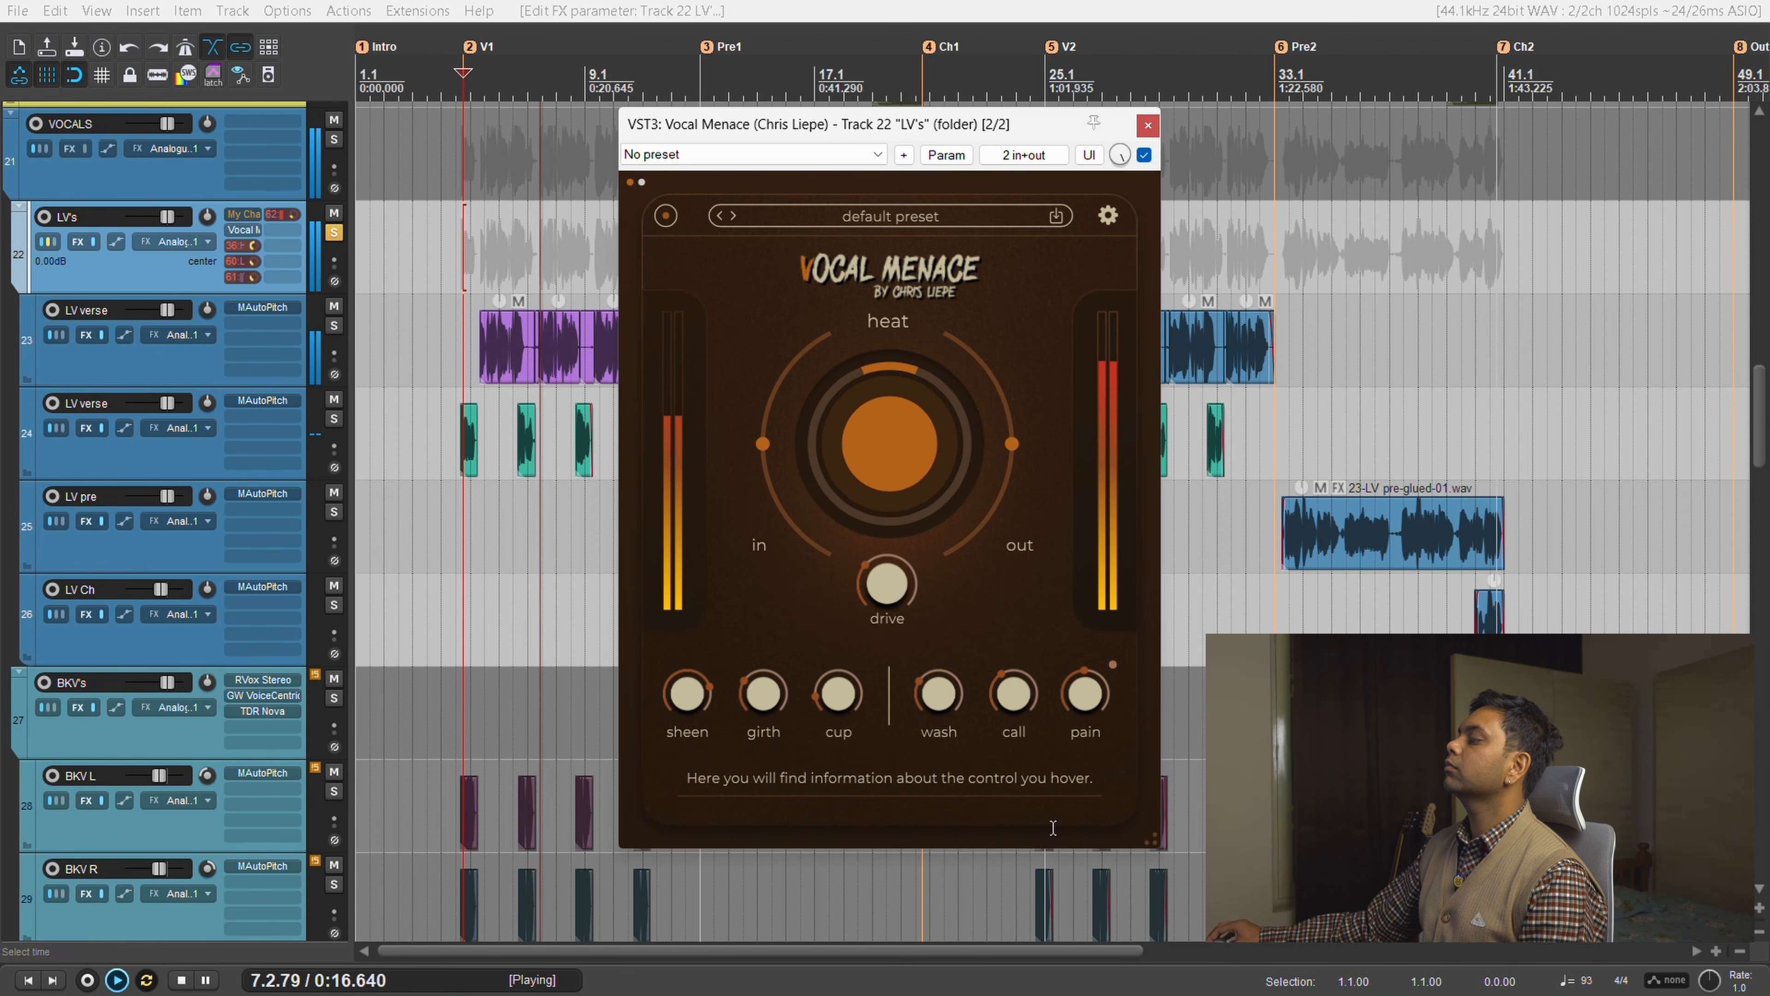
pyautogui.moveTo(763, 666); pyautogui.dragTo(752, 717)
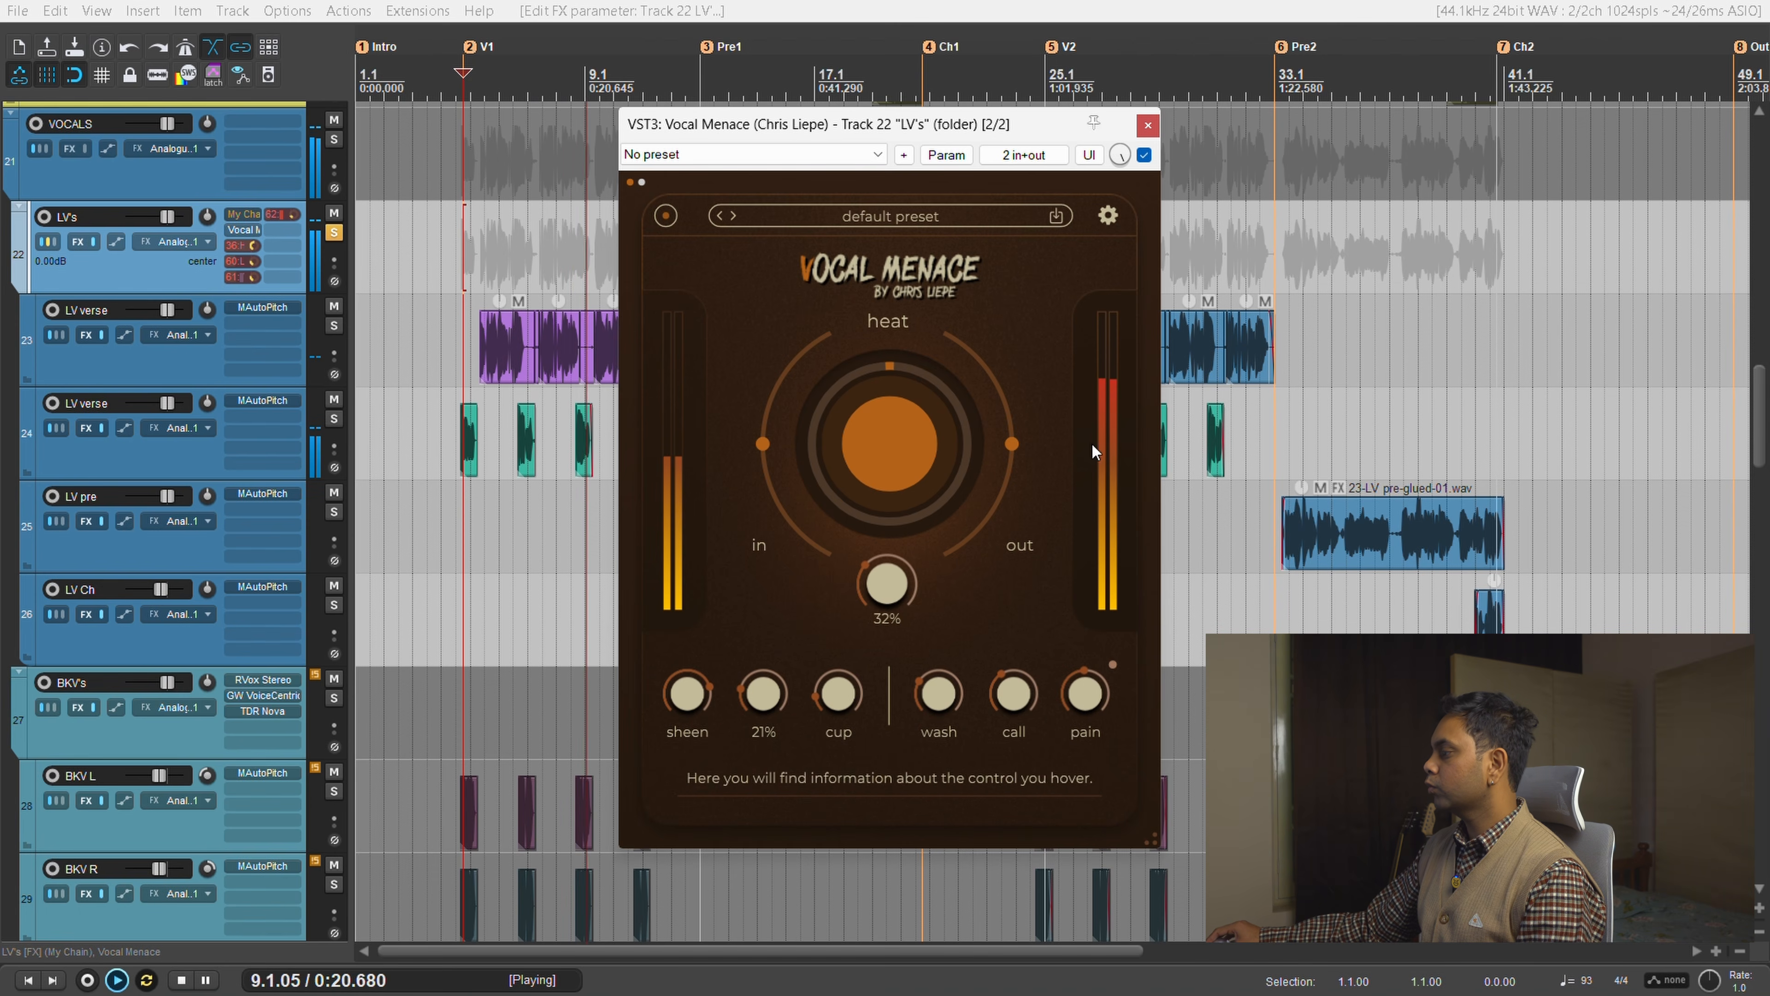
pyautogui.moveTo(1086, 696); pyautogui.dragTo(1092, 660)
pyautogui.moveTo(1093, 666); pyautogui.dragTo(1090, 686)
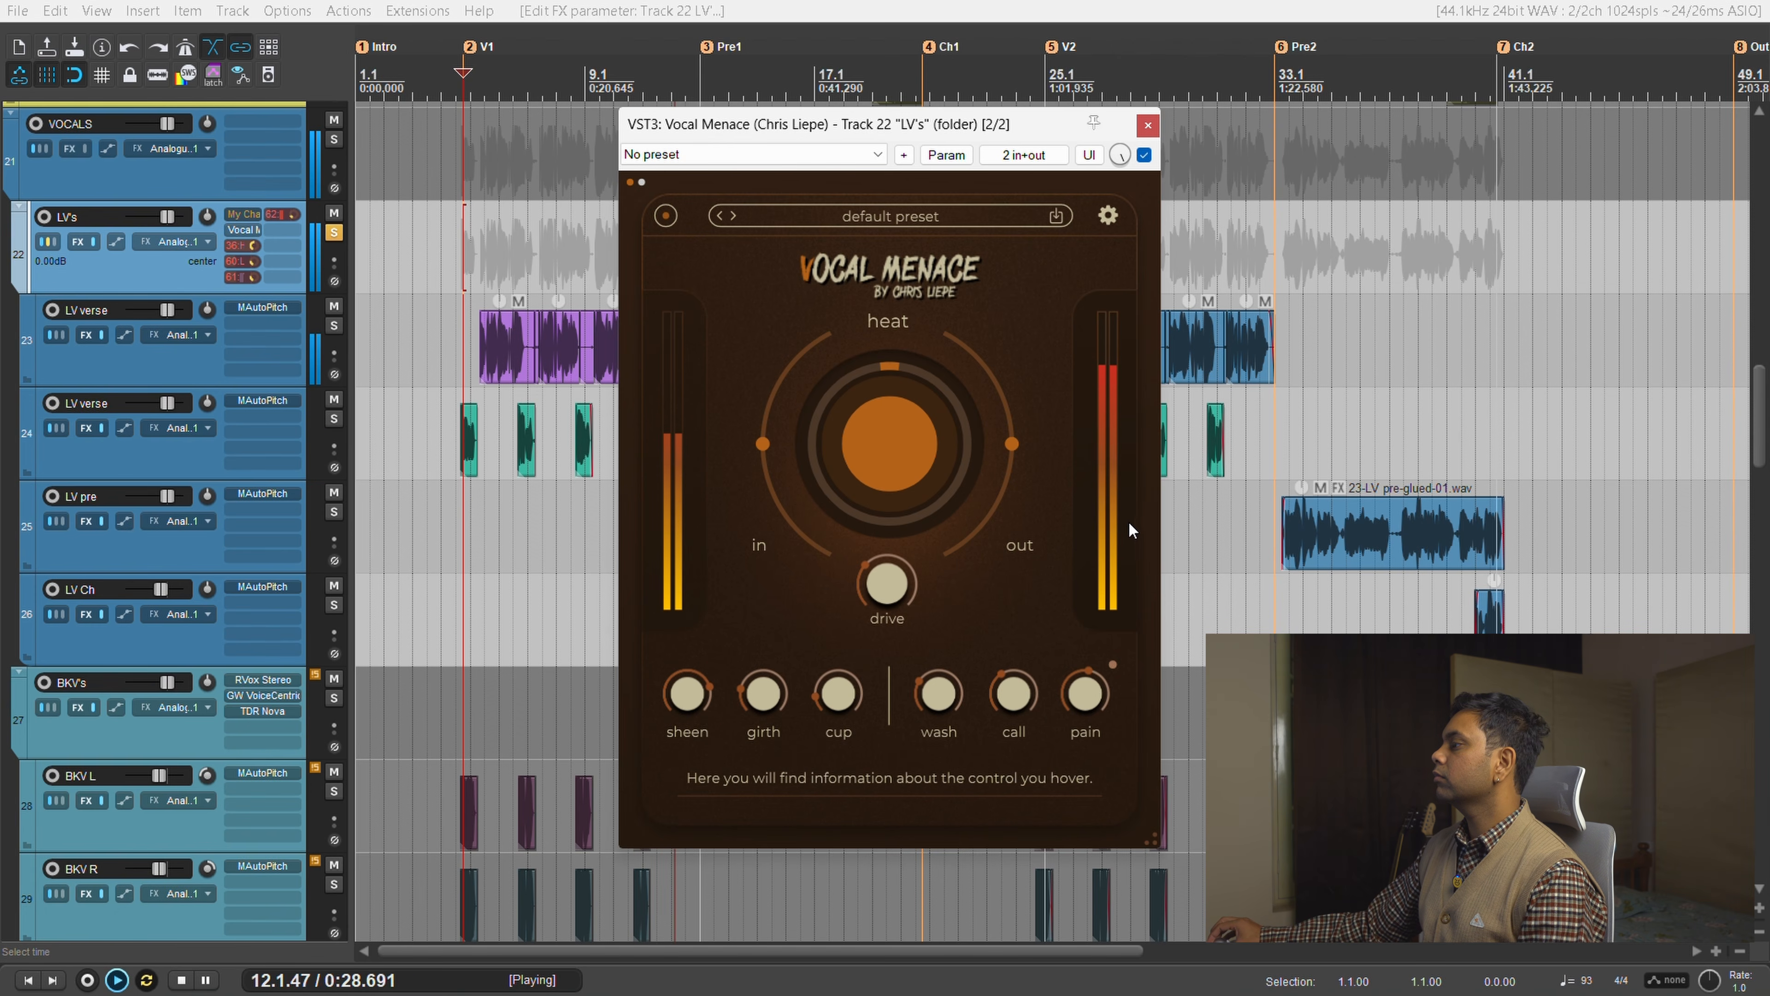
pyautogui.press('space')
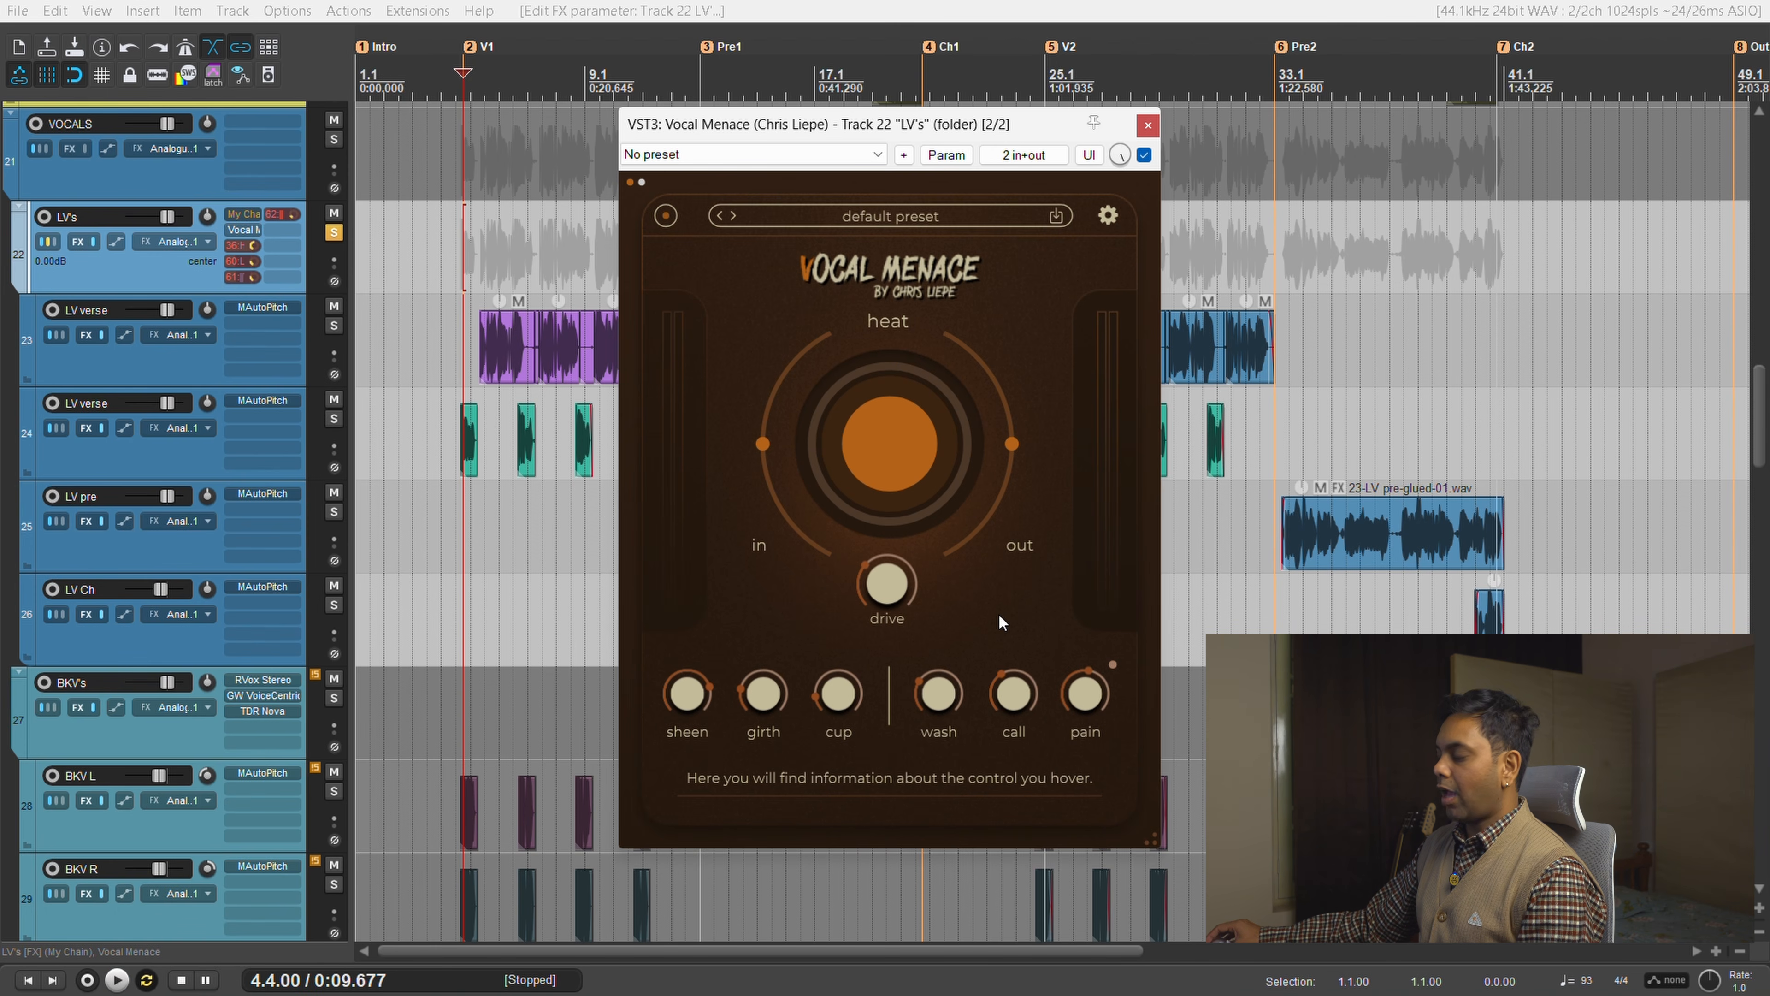
pyautogui.moveTo(940, 695)
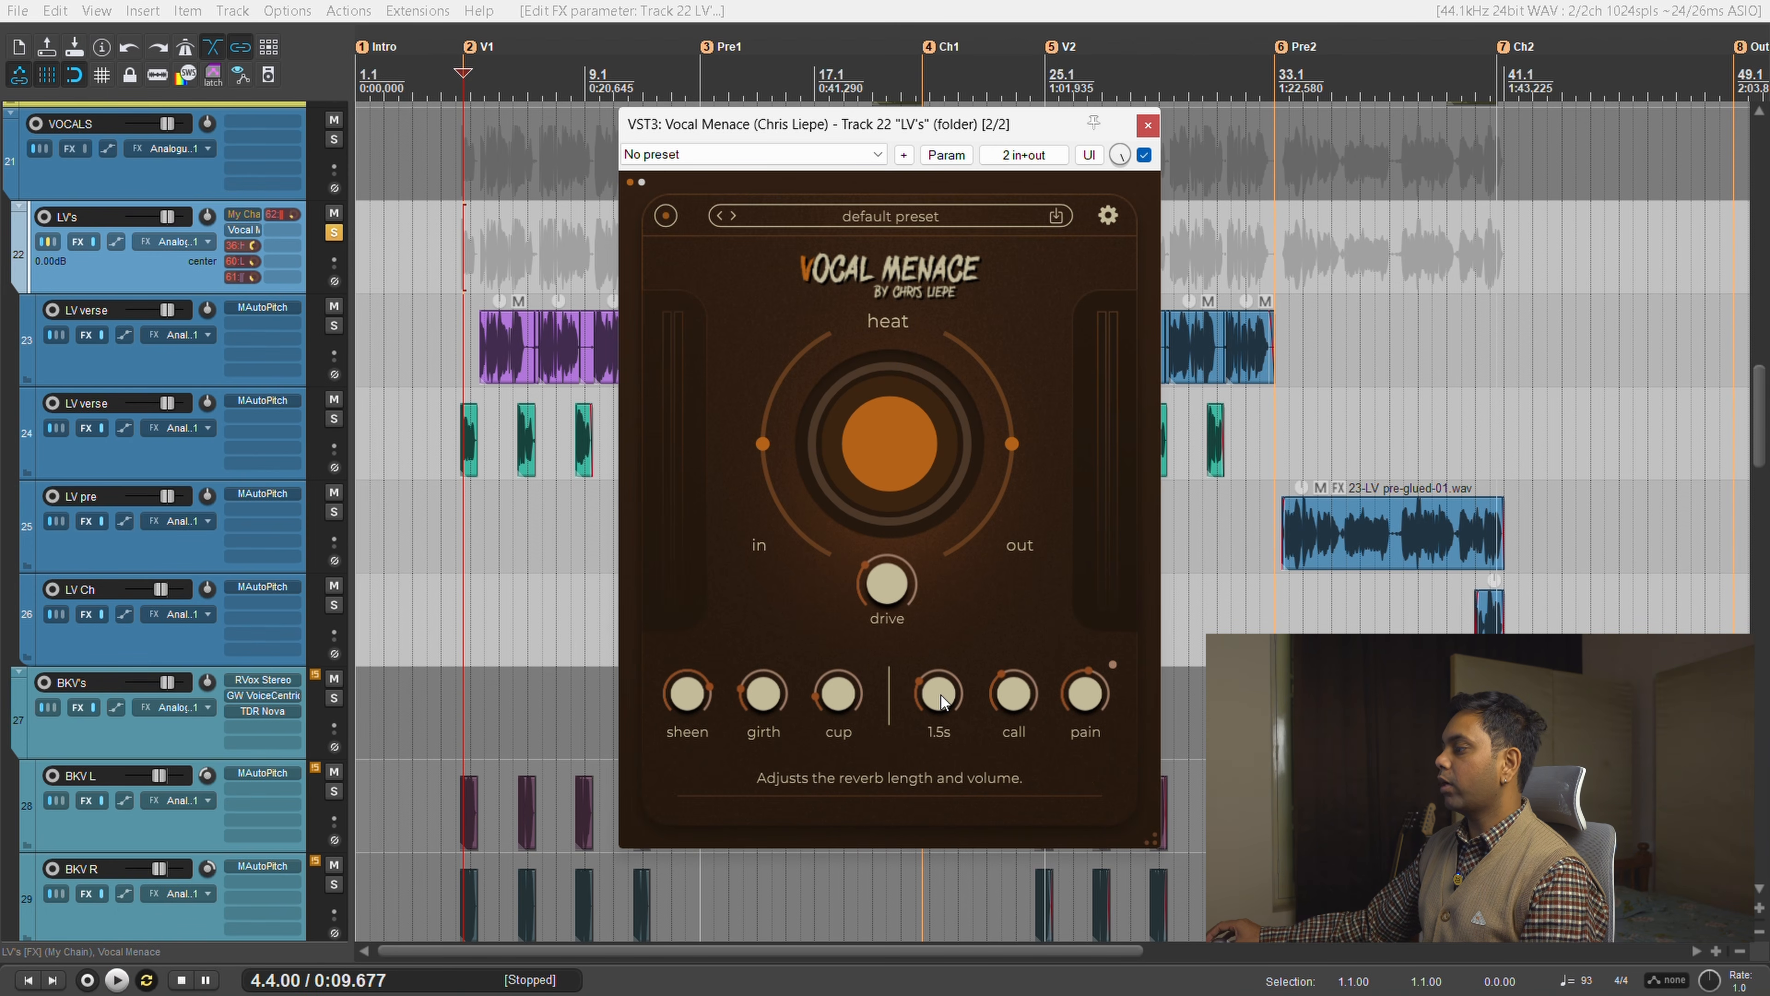
pyautogui.moveTo(1001, 696)
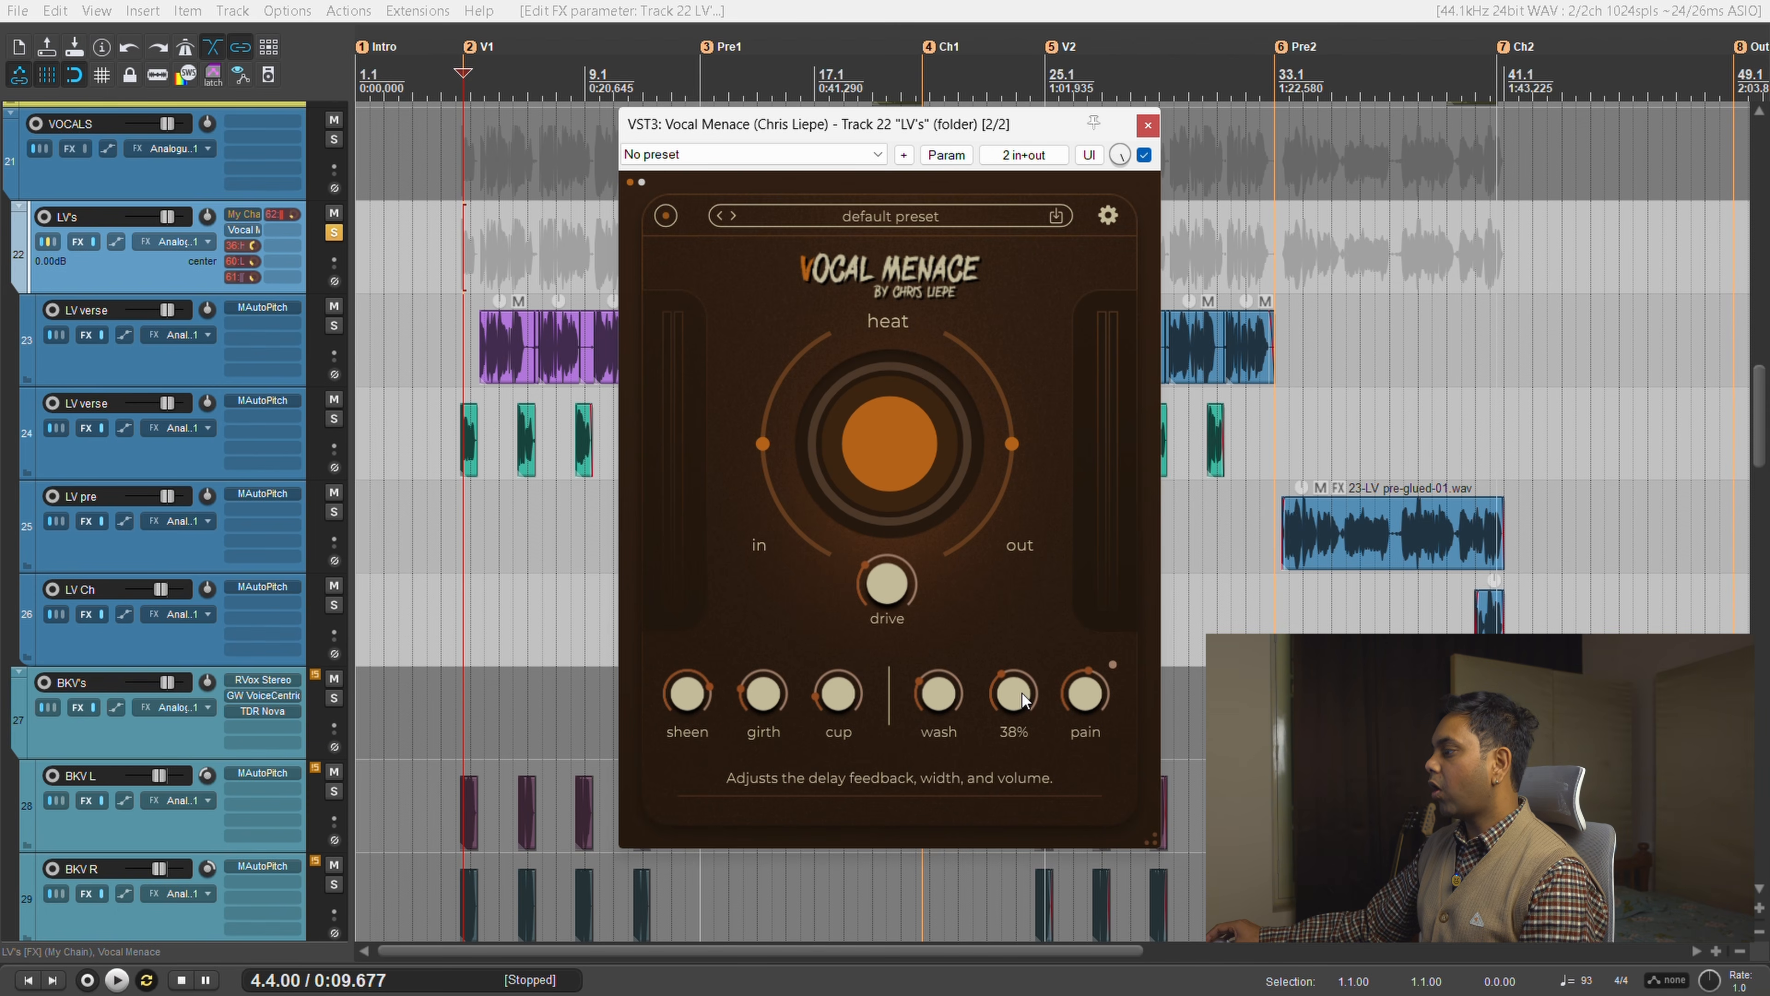
pyautogui.moveTo(1109, 707)
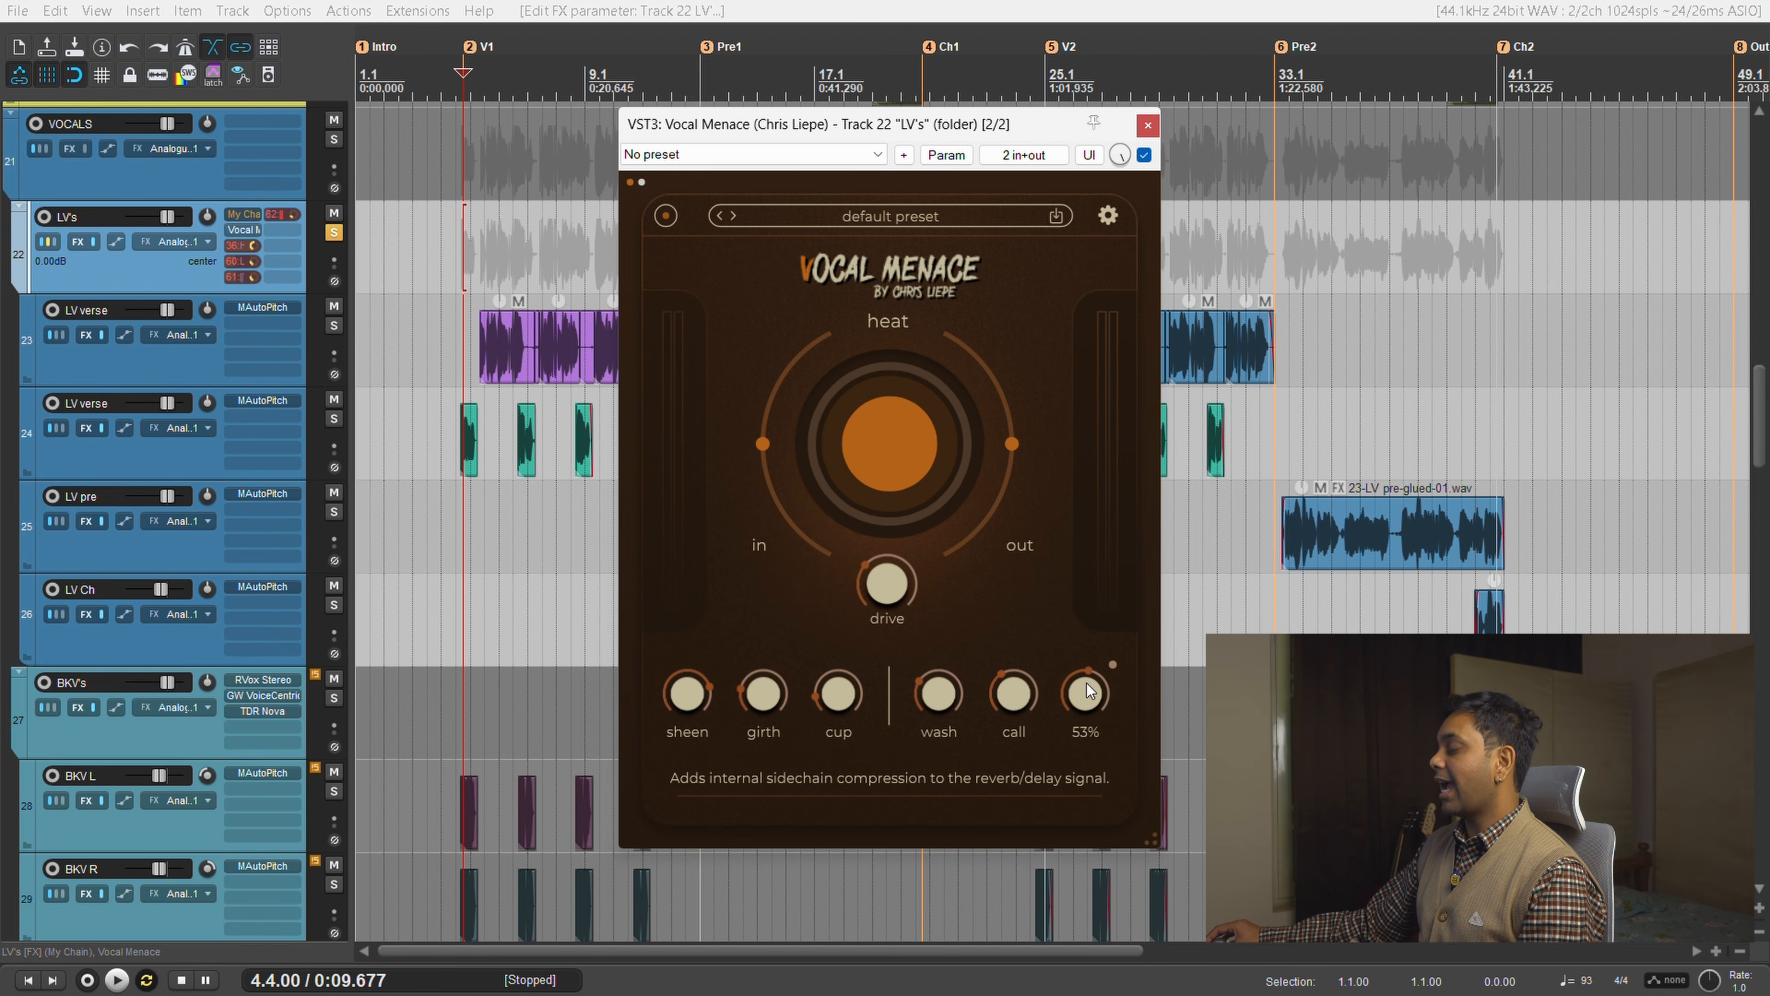
# Lower Vocal Menace's output gain to -8.6 dB and play the vocal from just before V1.
pyautogui.moveTo(1010, 454)
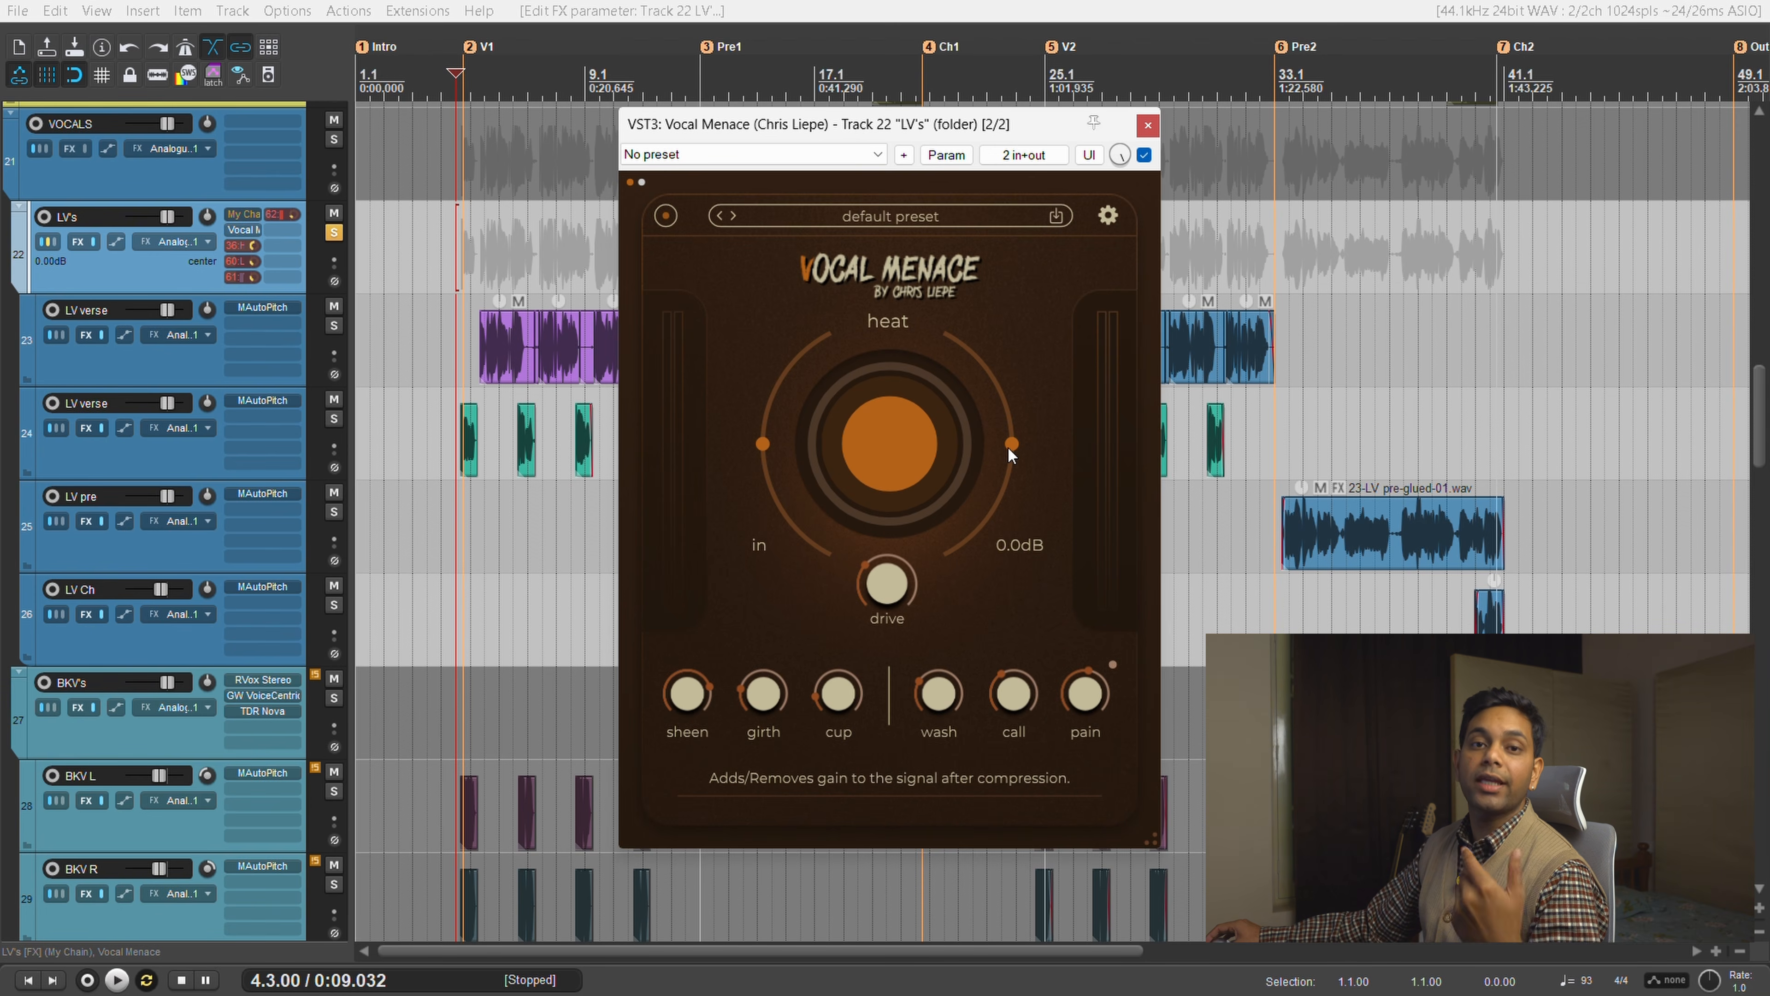
pyautogui.moveTo(774, 413)
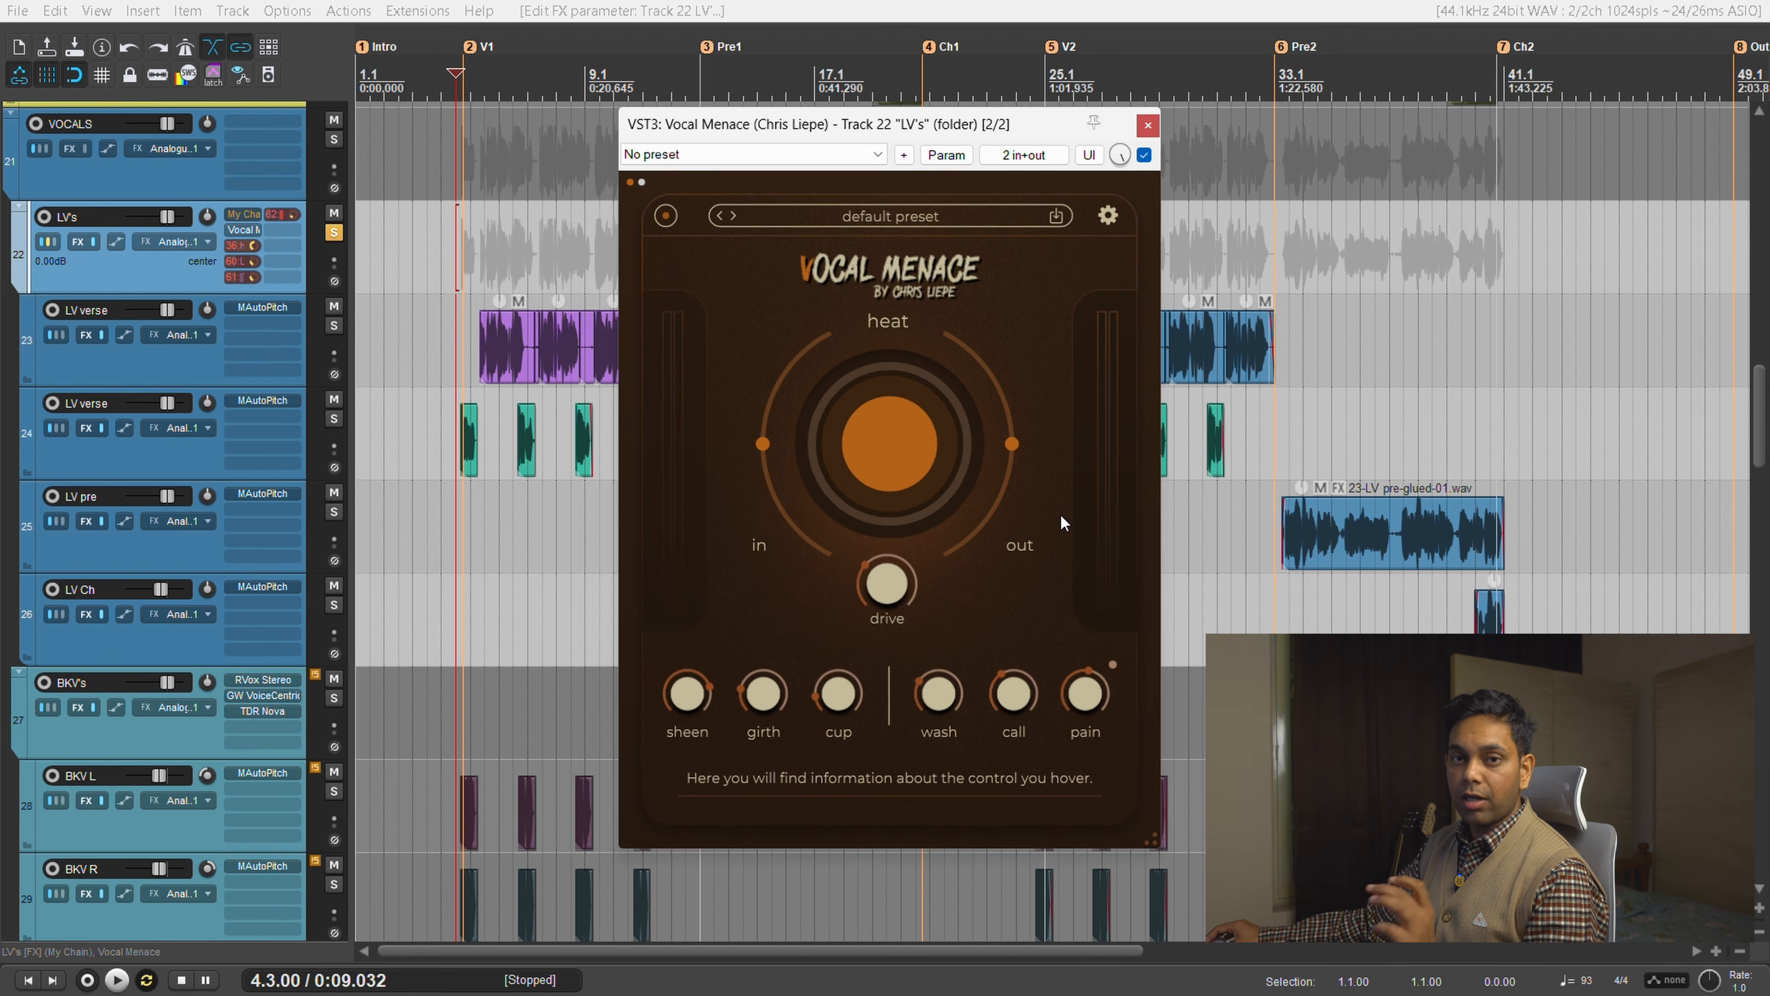
pyautogui.moveTo(1013, 441); pyautogui.dragTo(1008, 498)
pyautogui.press('space')
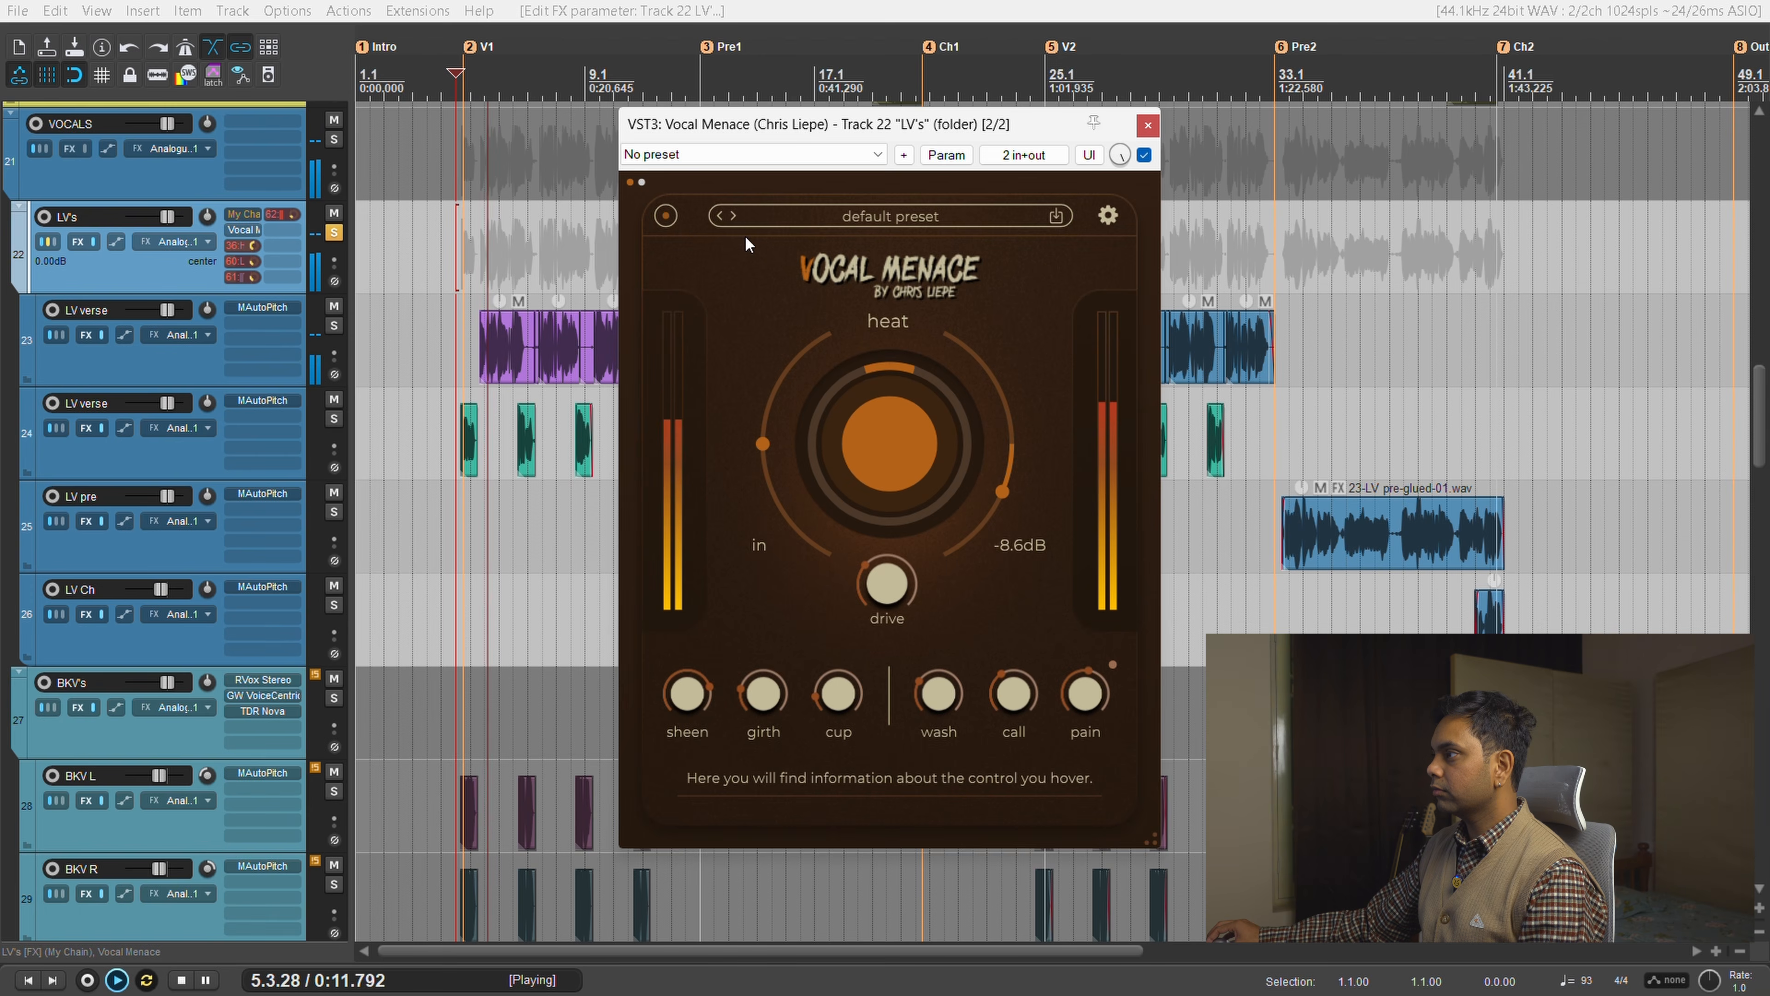
# Compare the playing vocal with Vocal Menace's internal bypass on and off, trimming the output gain to -8.8 dB.
pyautogui.click(666, 218)
pyautogui.click(666, 218)
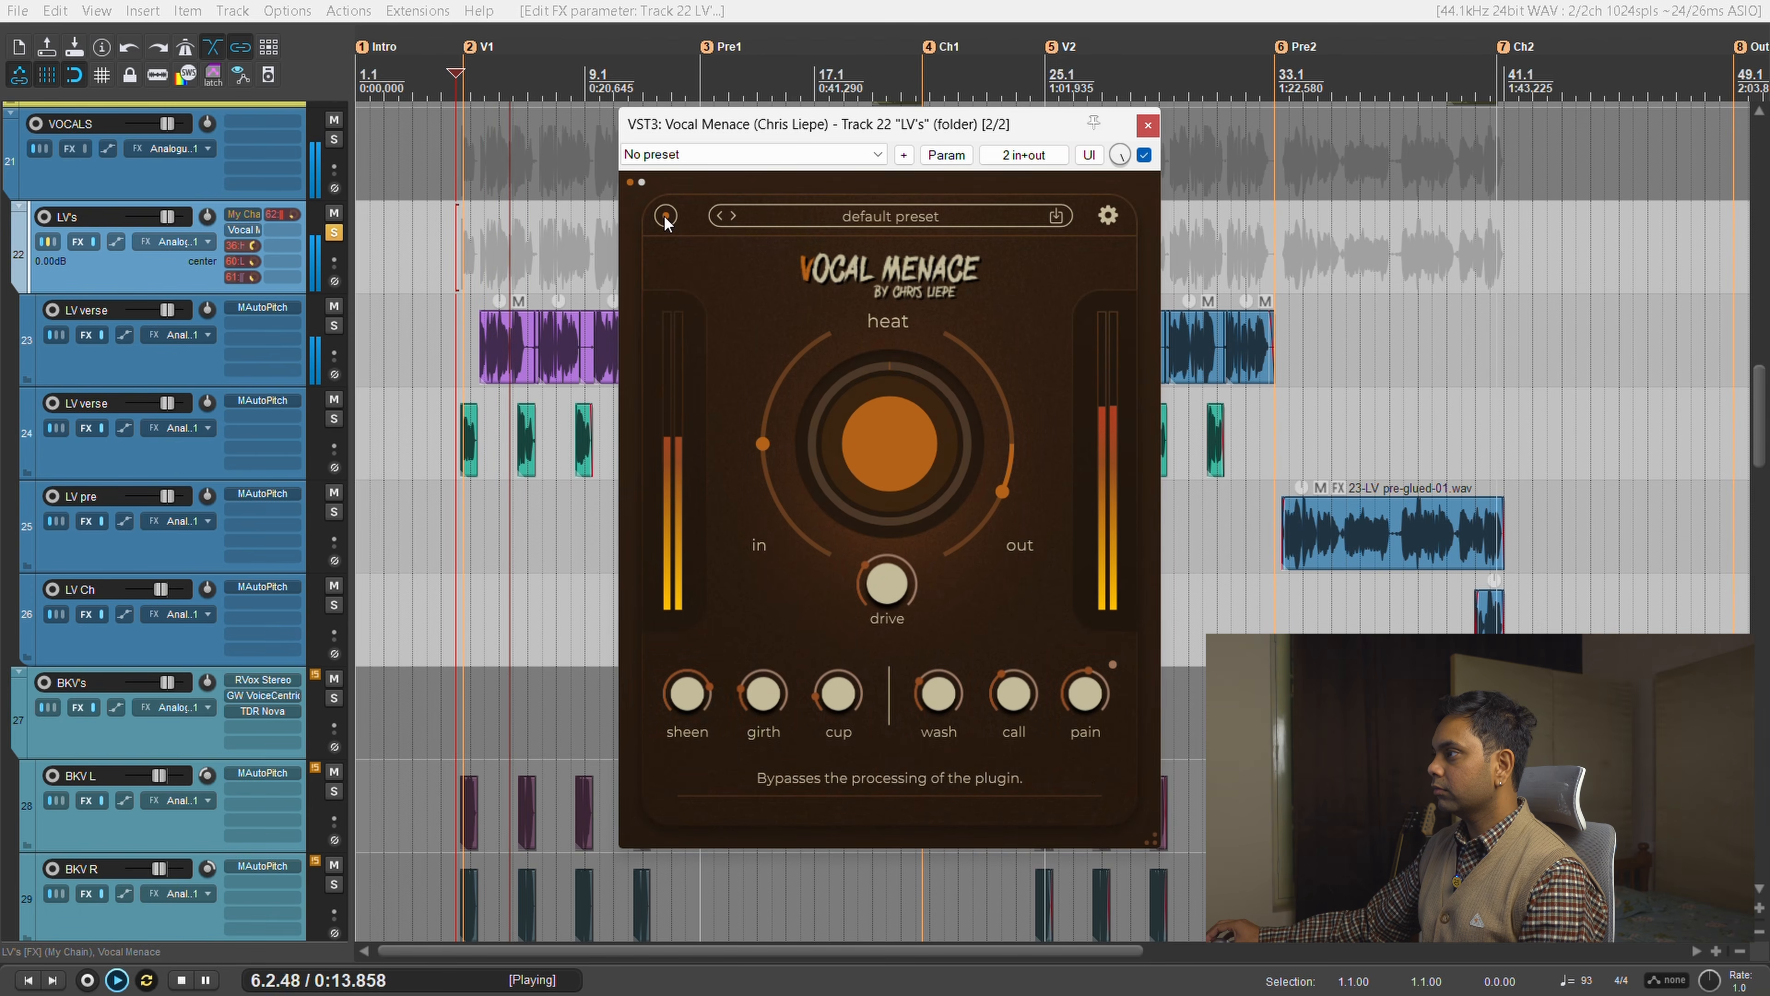
pyautogui.click(665, 218)
pyautogui.click(666, 218)
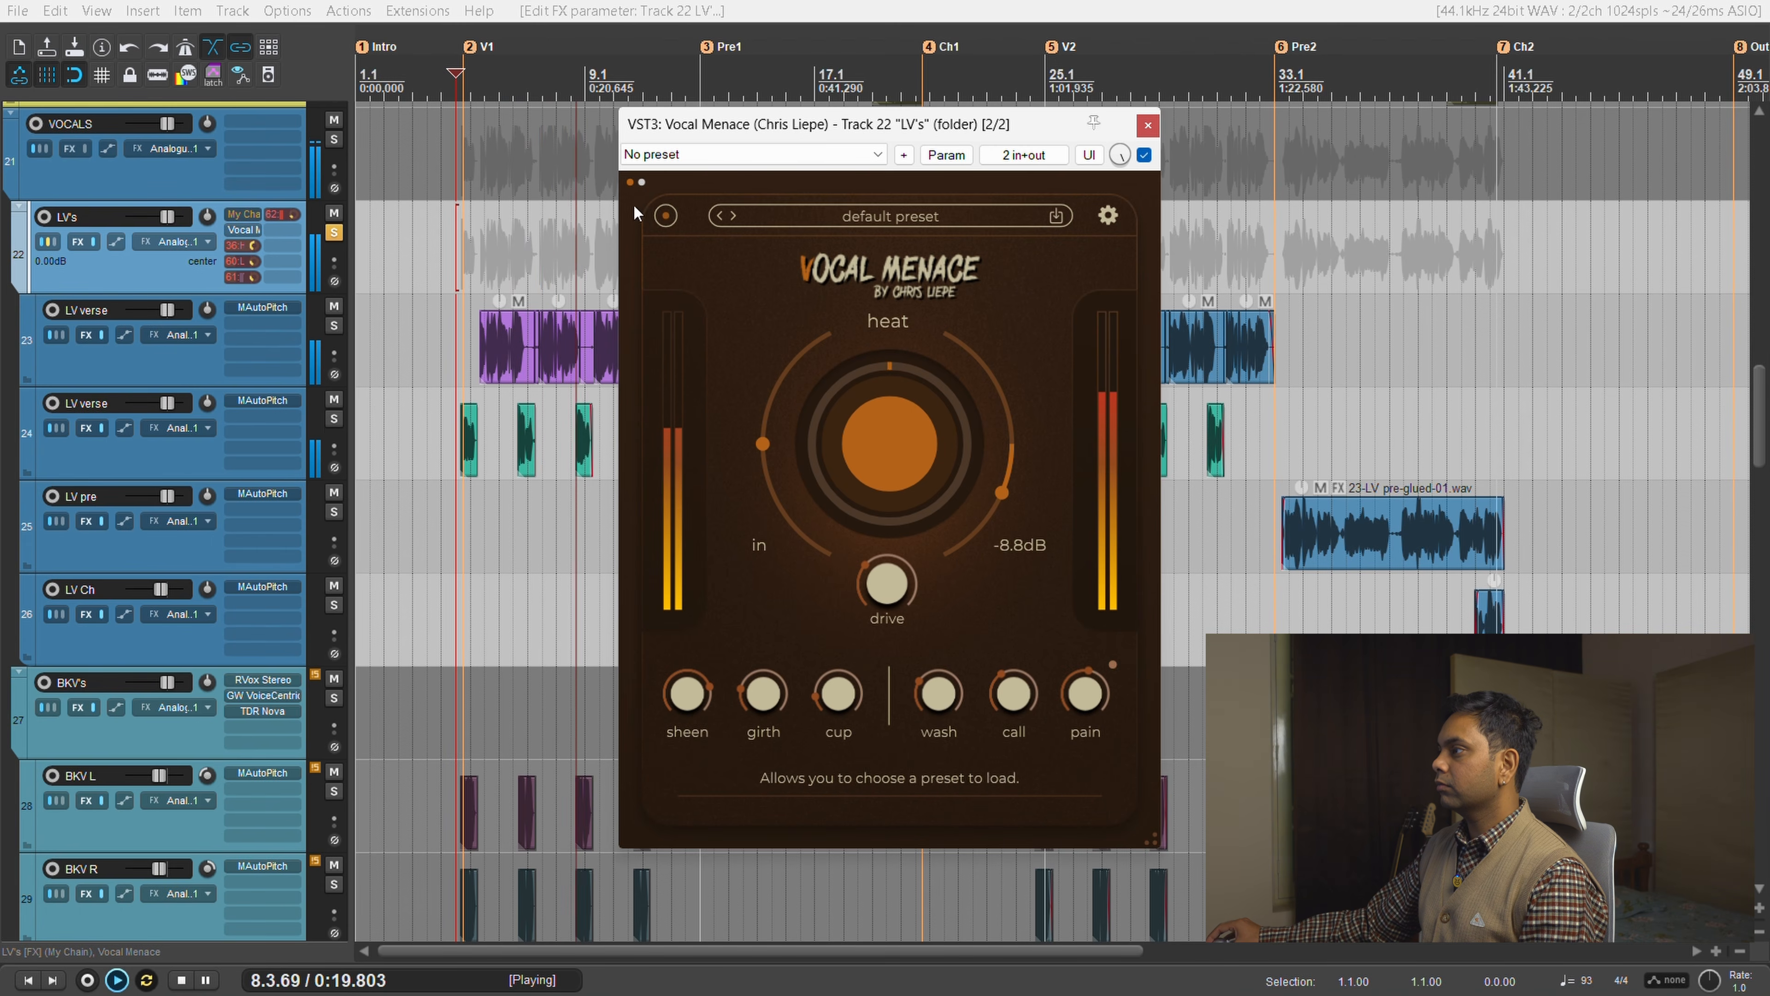
pyautogui.click(667, 219)
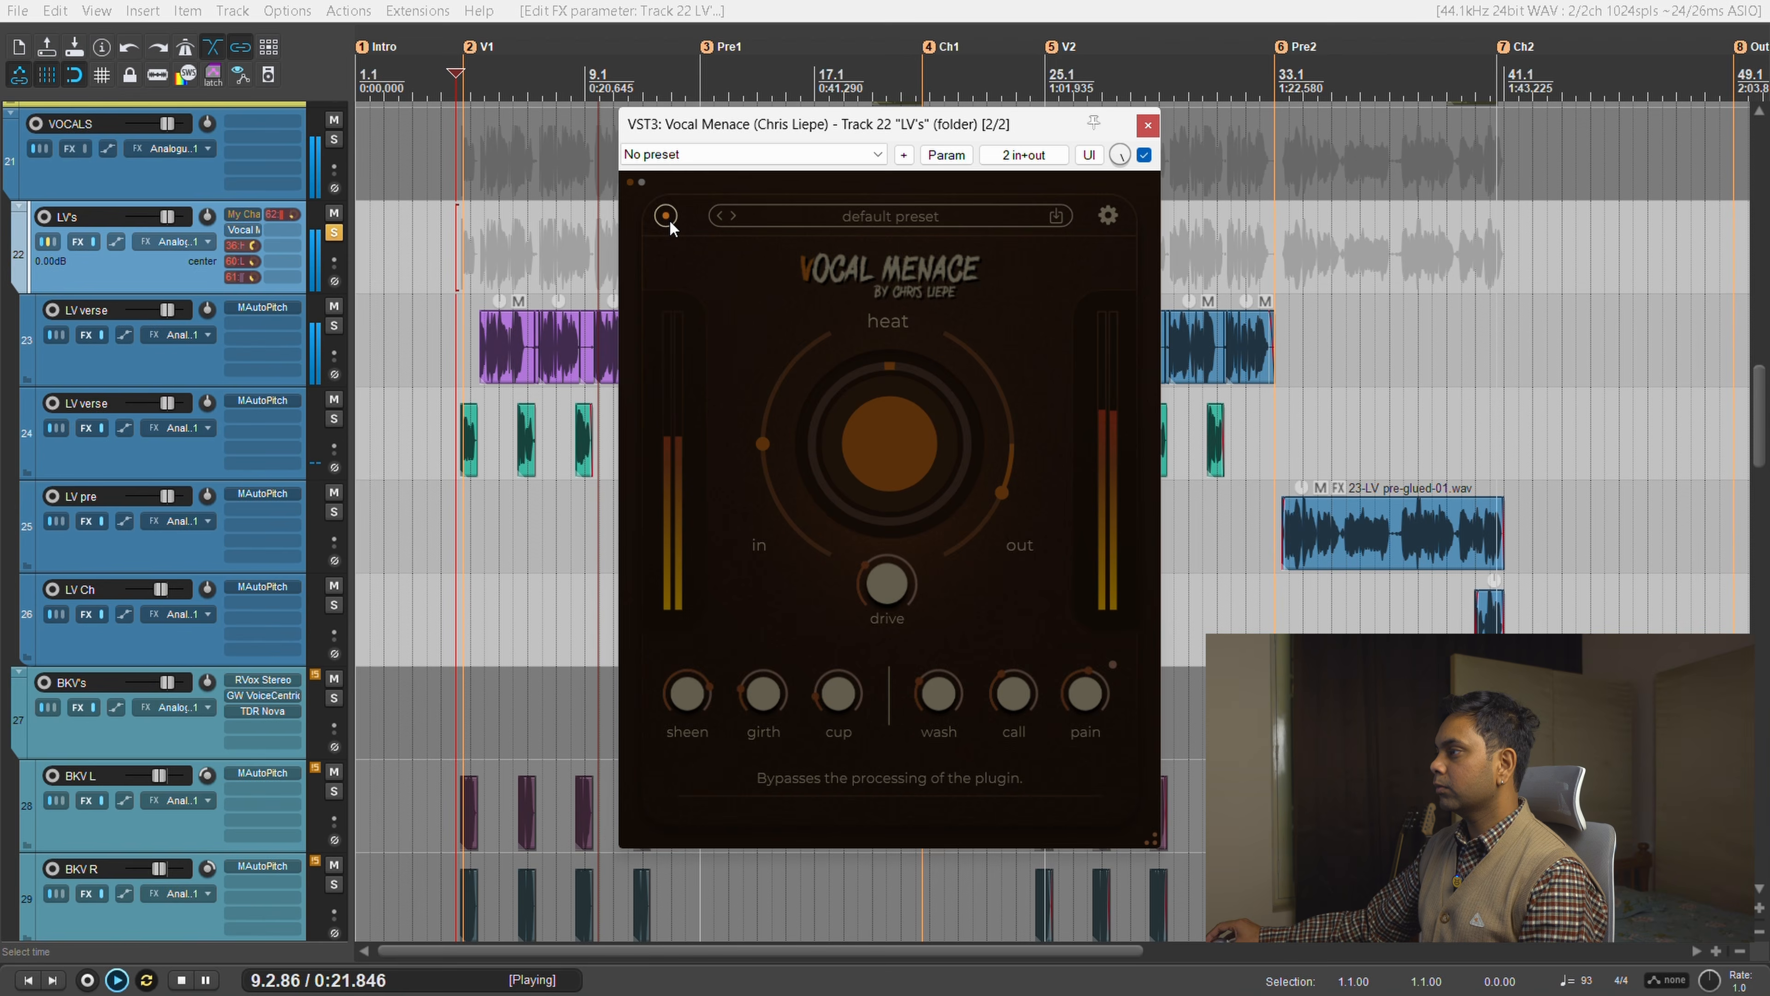
pyautogui.click(667, 219)
# Lower Vocal Menace's output gain to -11.7 dB, checking its level against the bypassed vocal.
pyautogui.moveTo(1004, 497); pyautogui.dragTo(1004, 501)
pyautogui.click(673, 217)
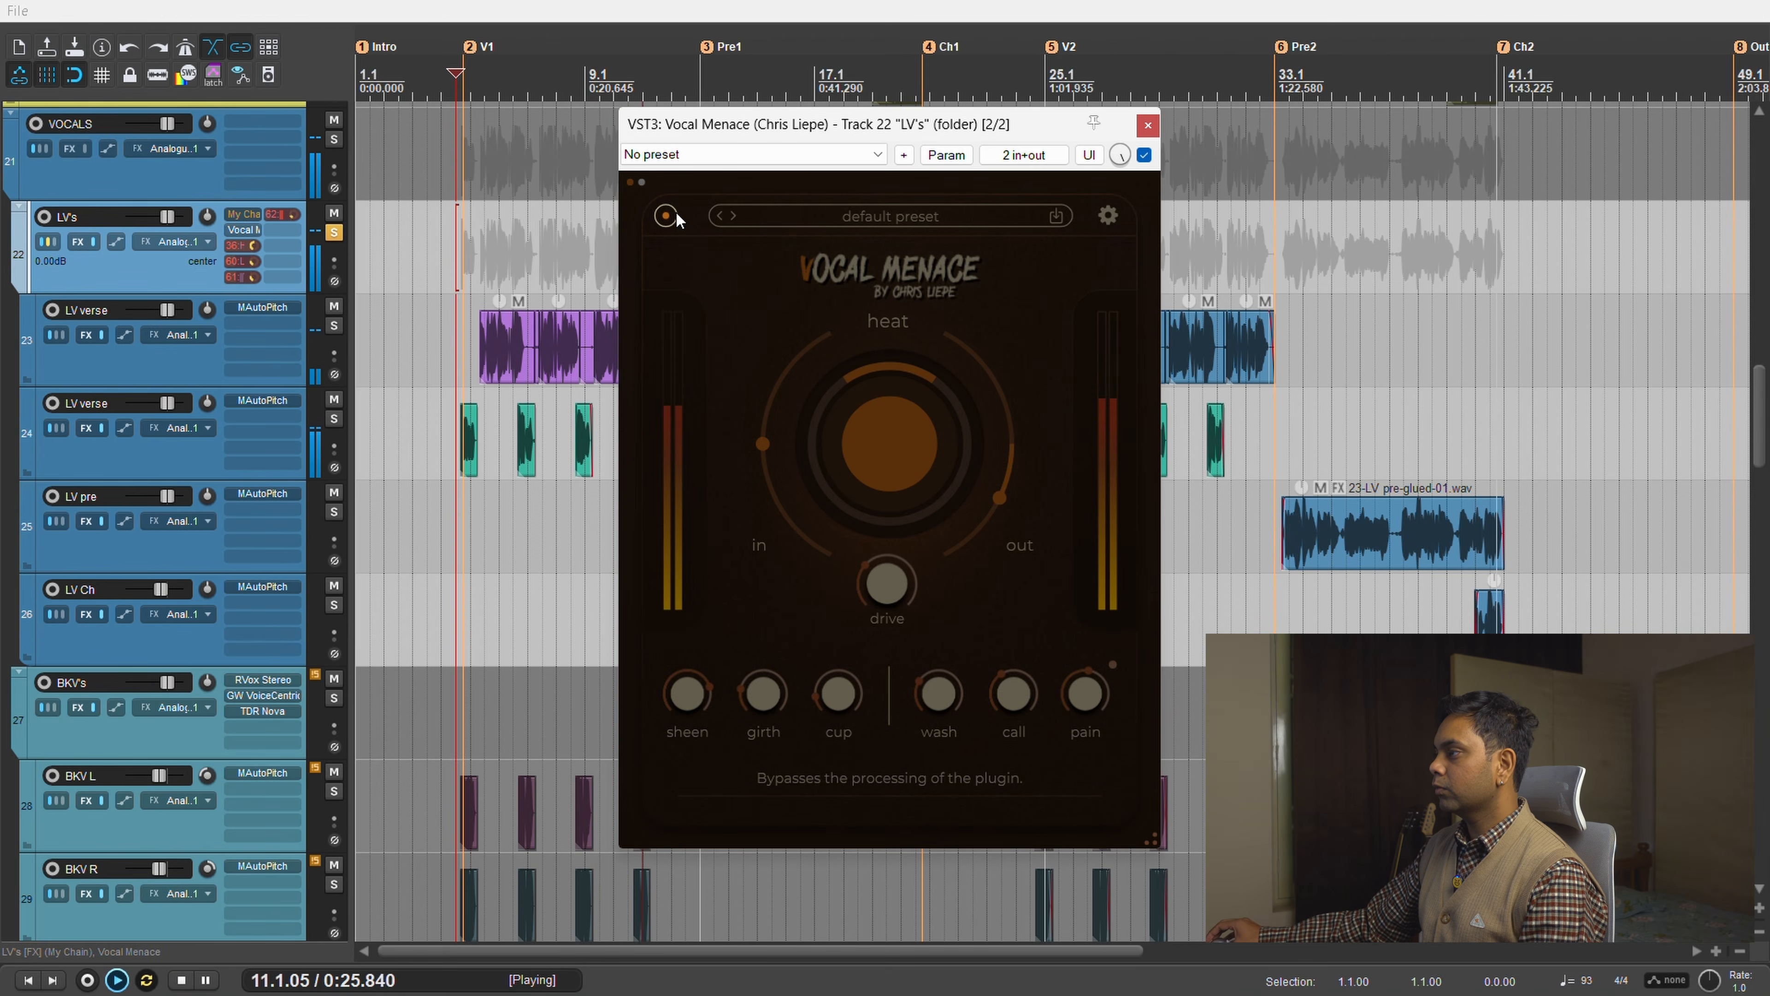
pyautogui.click(673, 216)
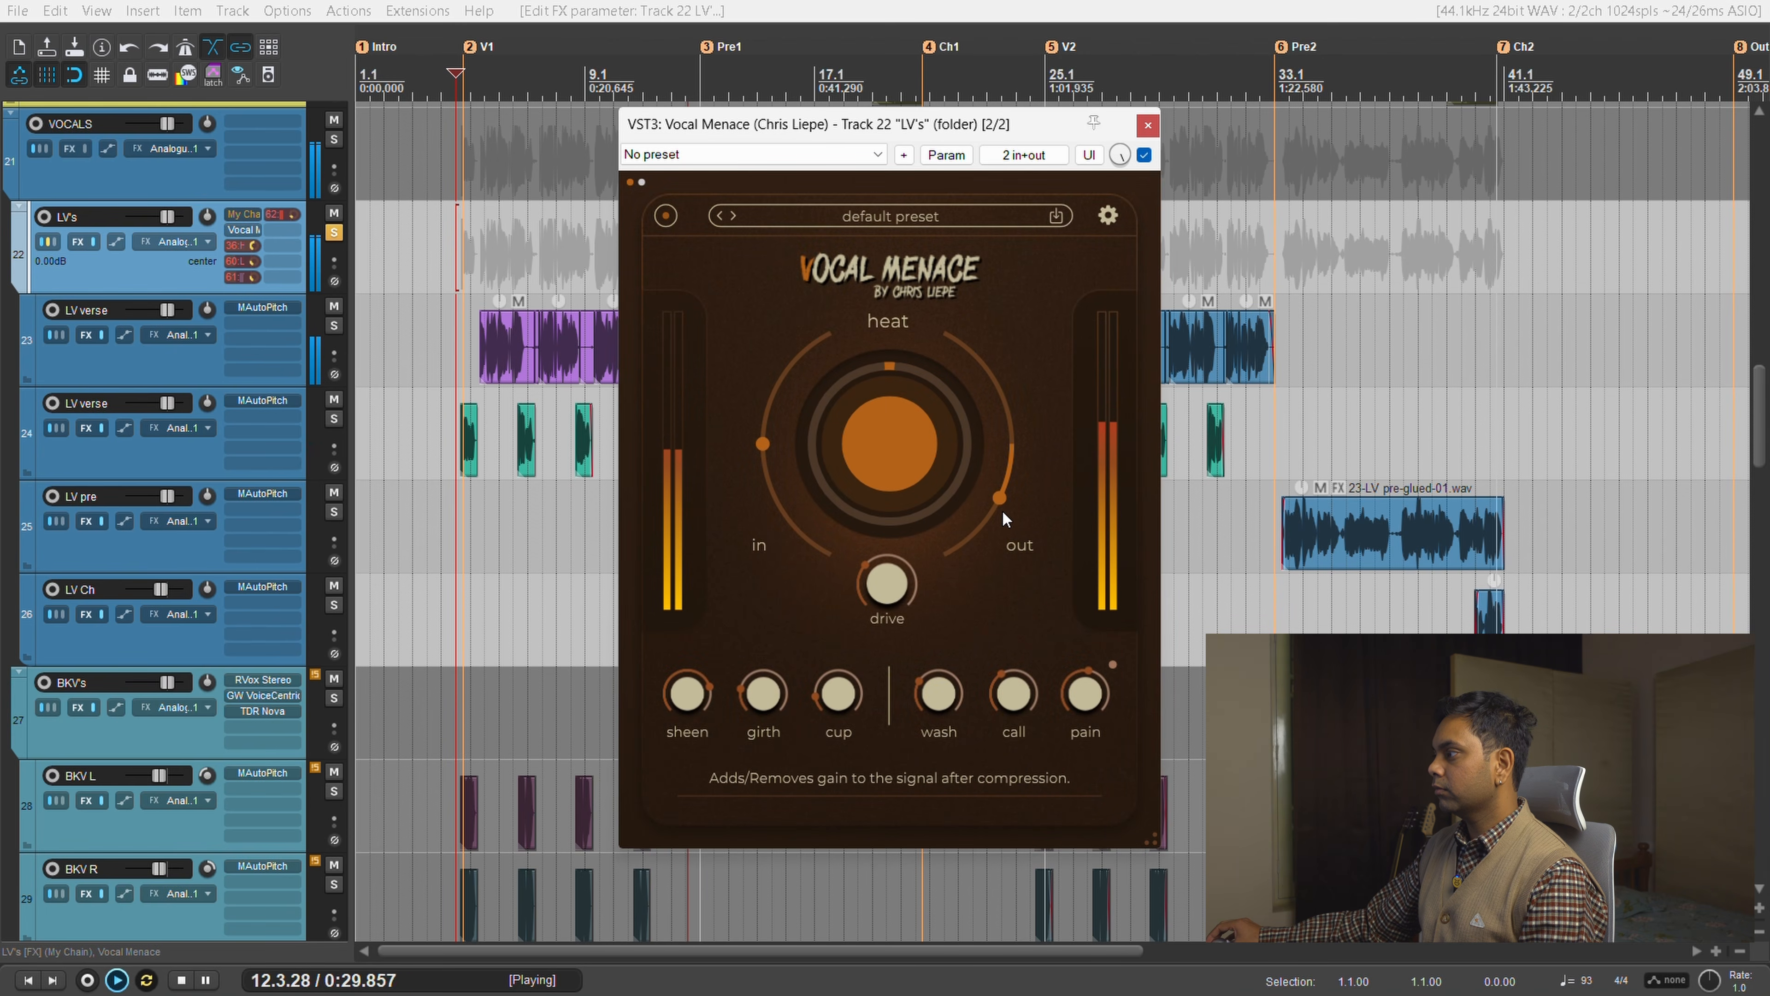
pyautogui.moveTo(993, 515)
pyautogui.mouseDown()
pyautogui.moveTo(994, 498)
pyautogui.moveTo(1001, 511)
pyautogui.mouseUp()
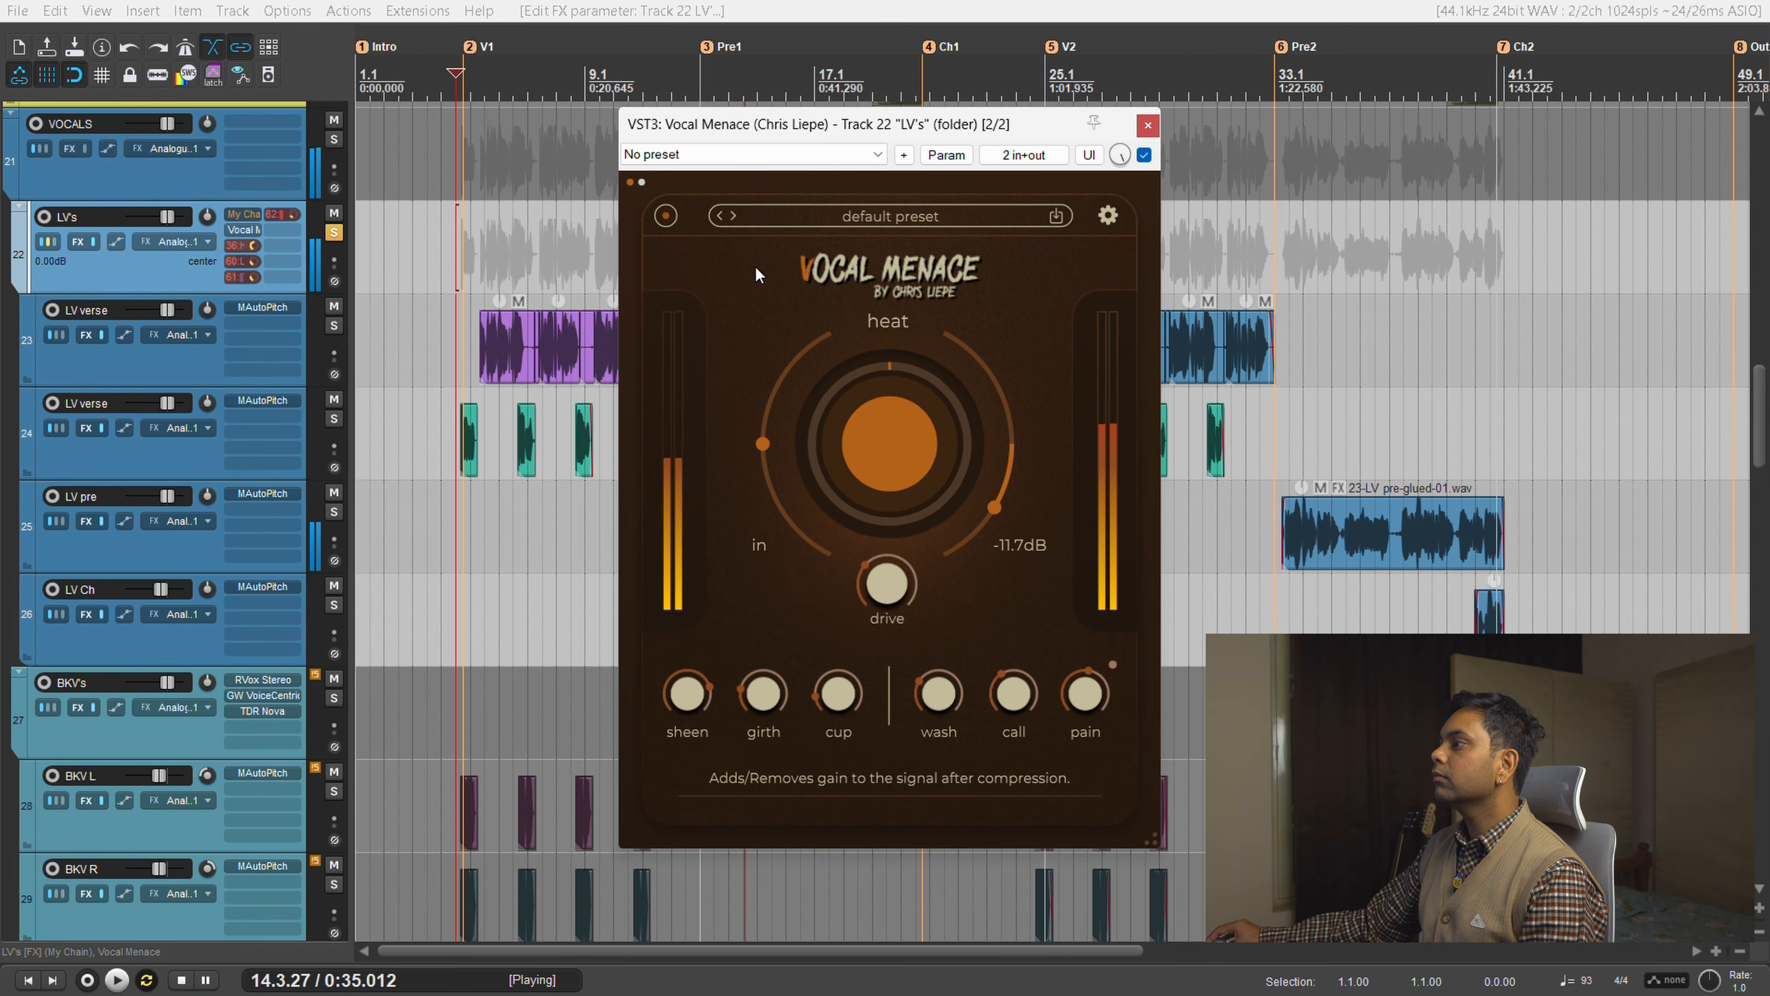
# Replay the vocal from before V1, repeatedly switching Vocal Menace's internal bypass to compare processed and dry sound, and stop playback.
pyautogui.click(666, 217)
pyautogui.click(666, 217)
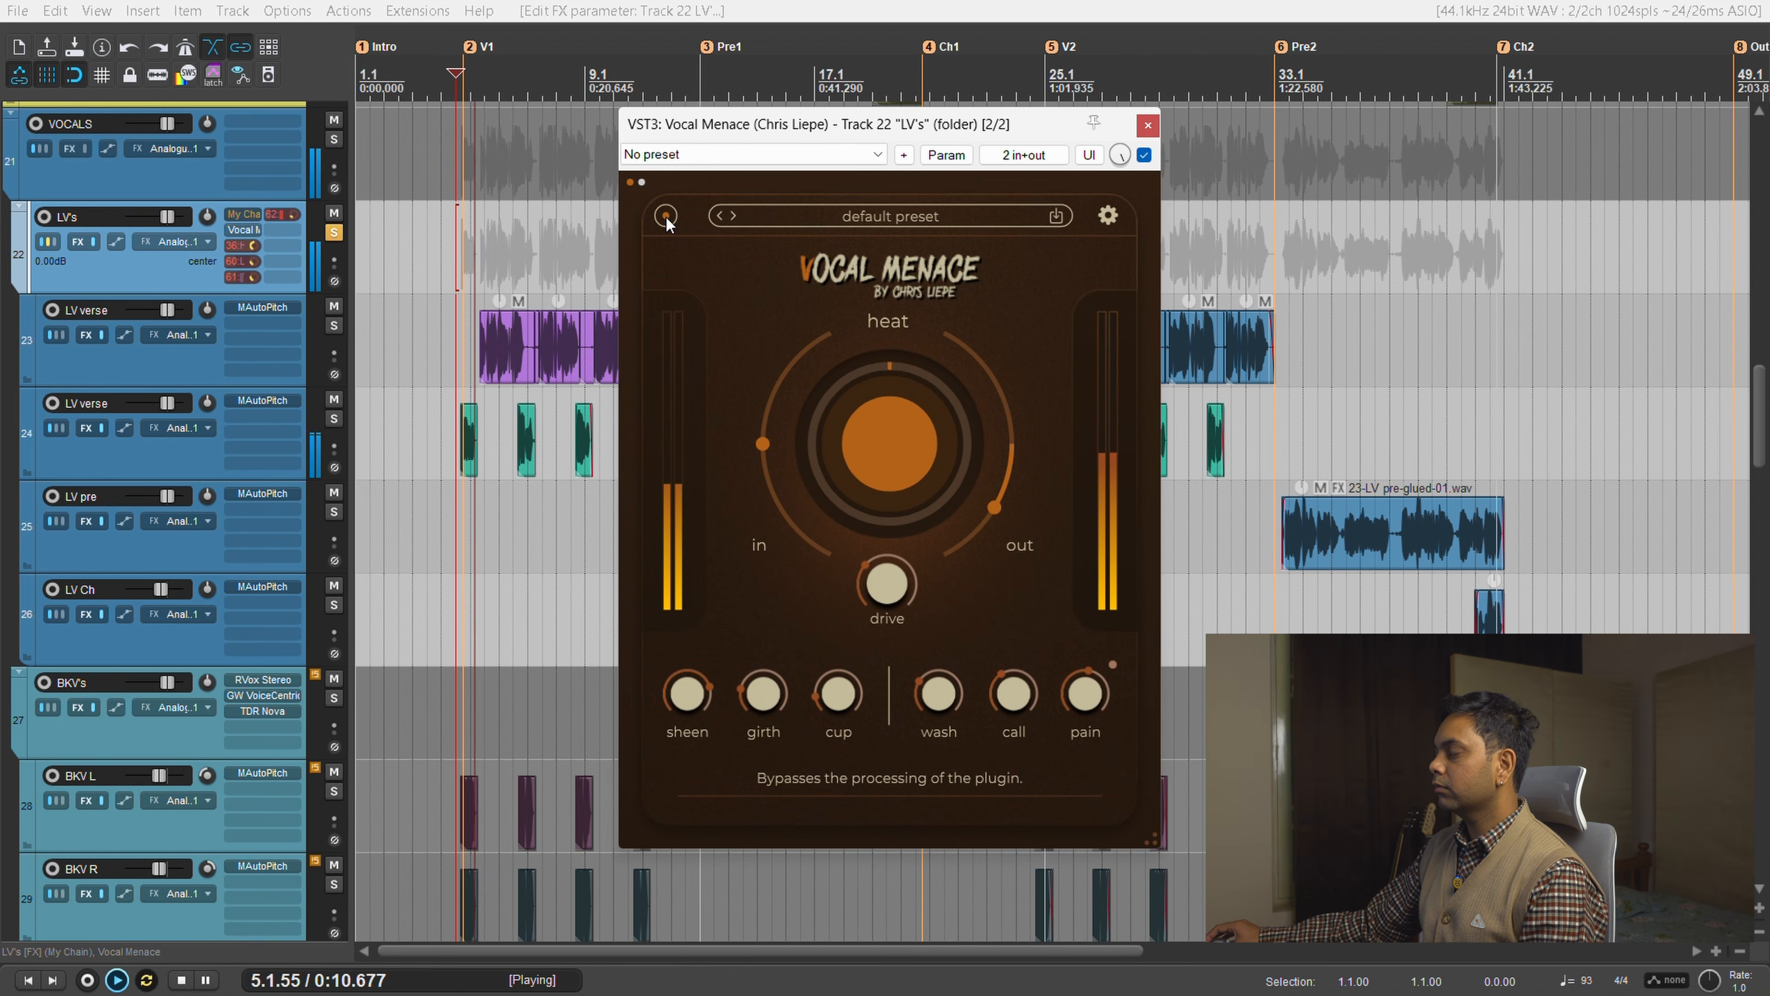
pyautogui.click(665, 217)
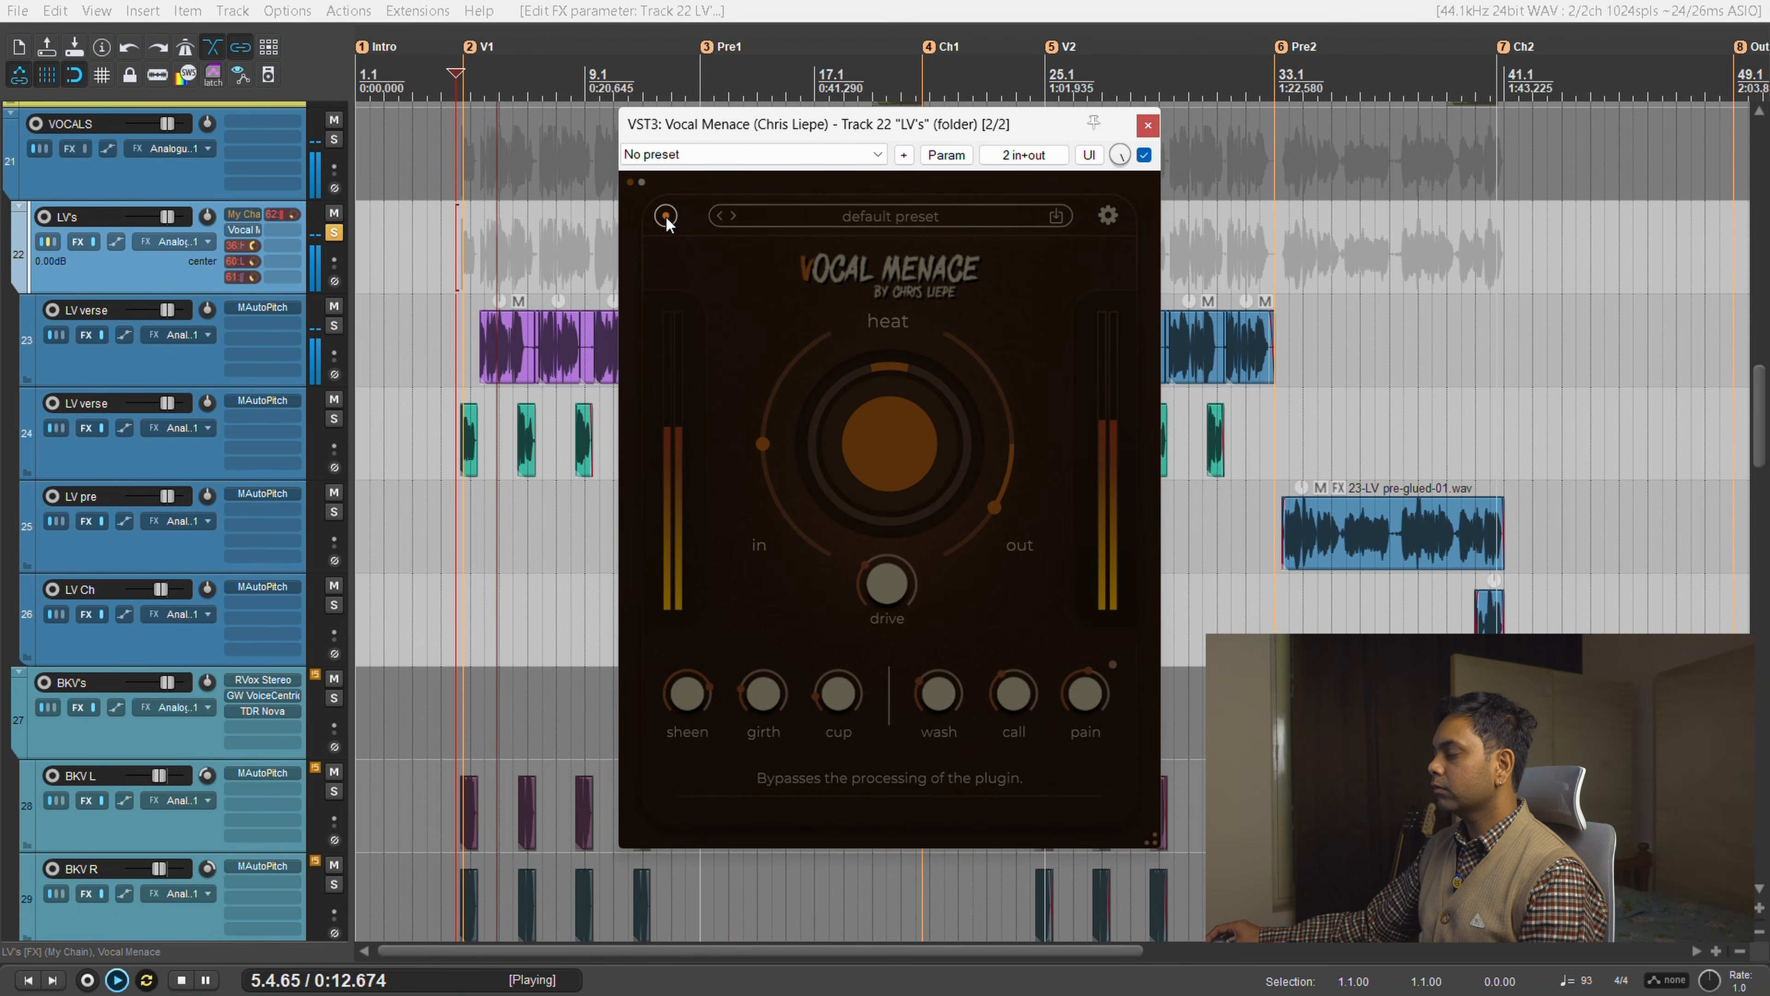
pyautogui.click(666, 216)
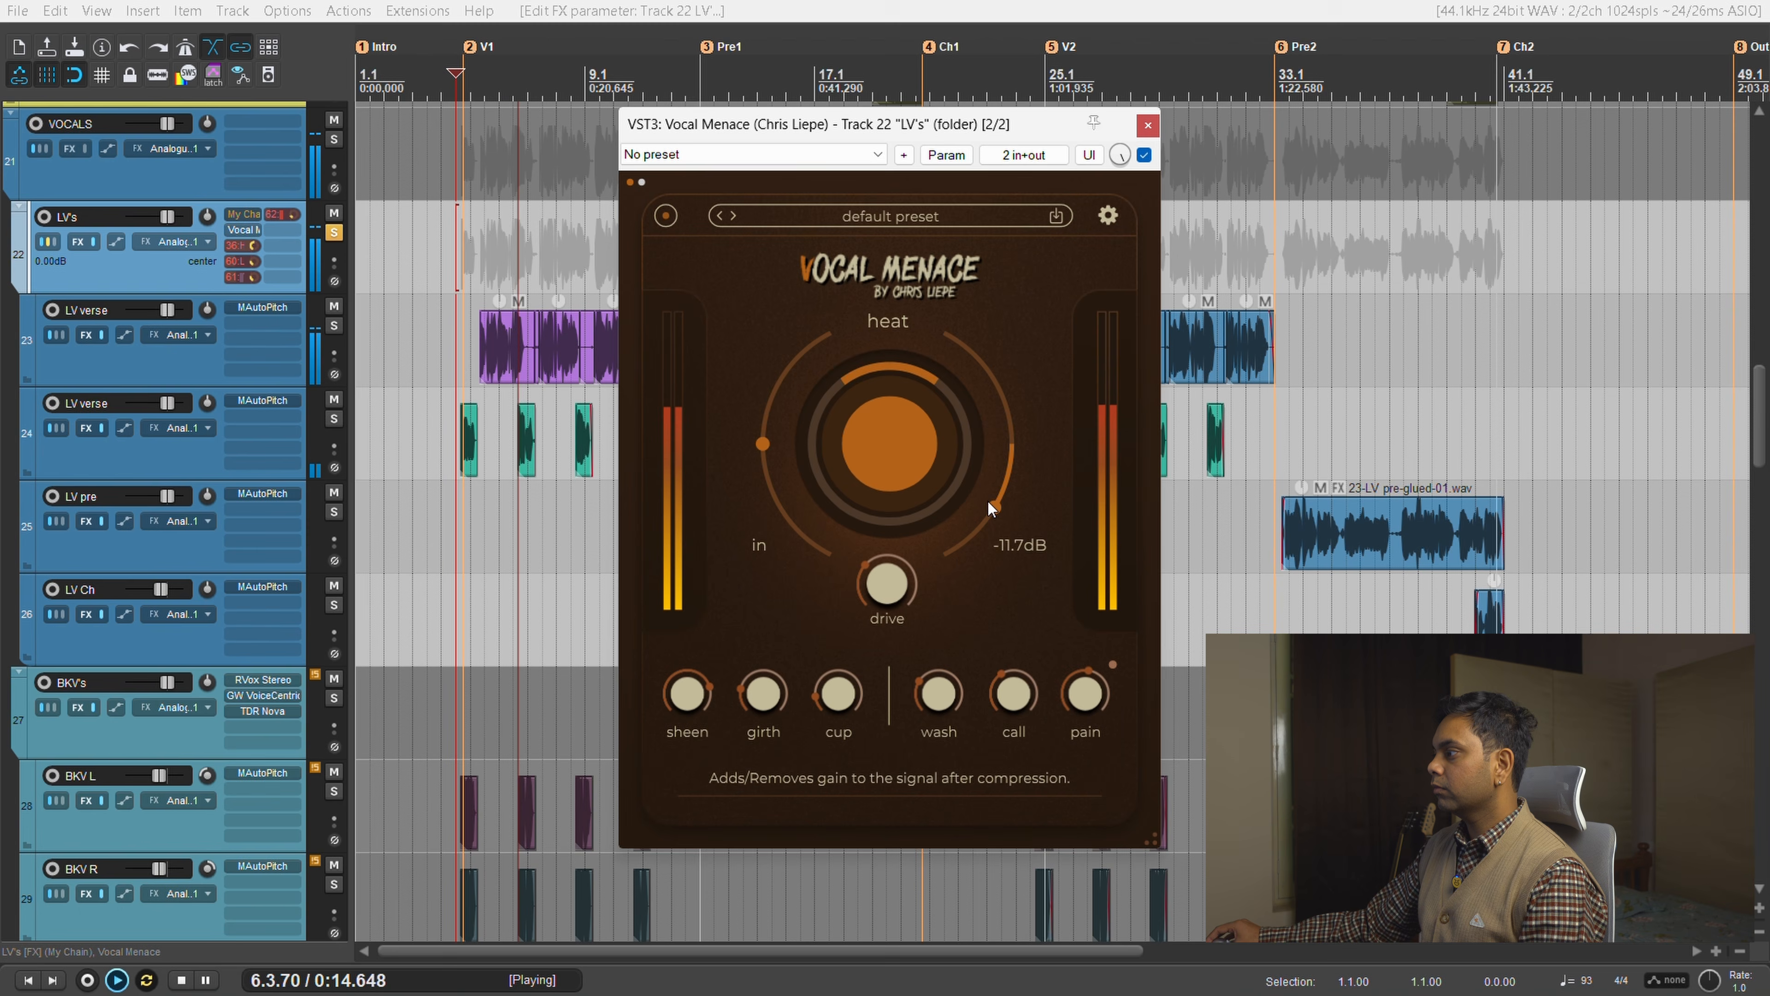
pyautogui.click(666, 216)
pyautogui.click(666, 216)
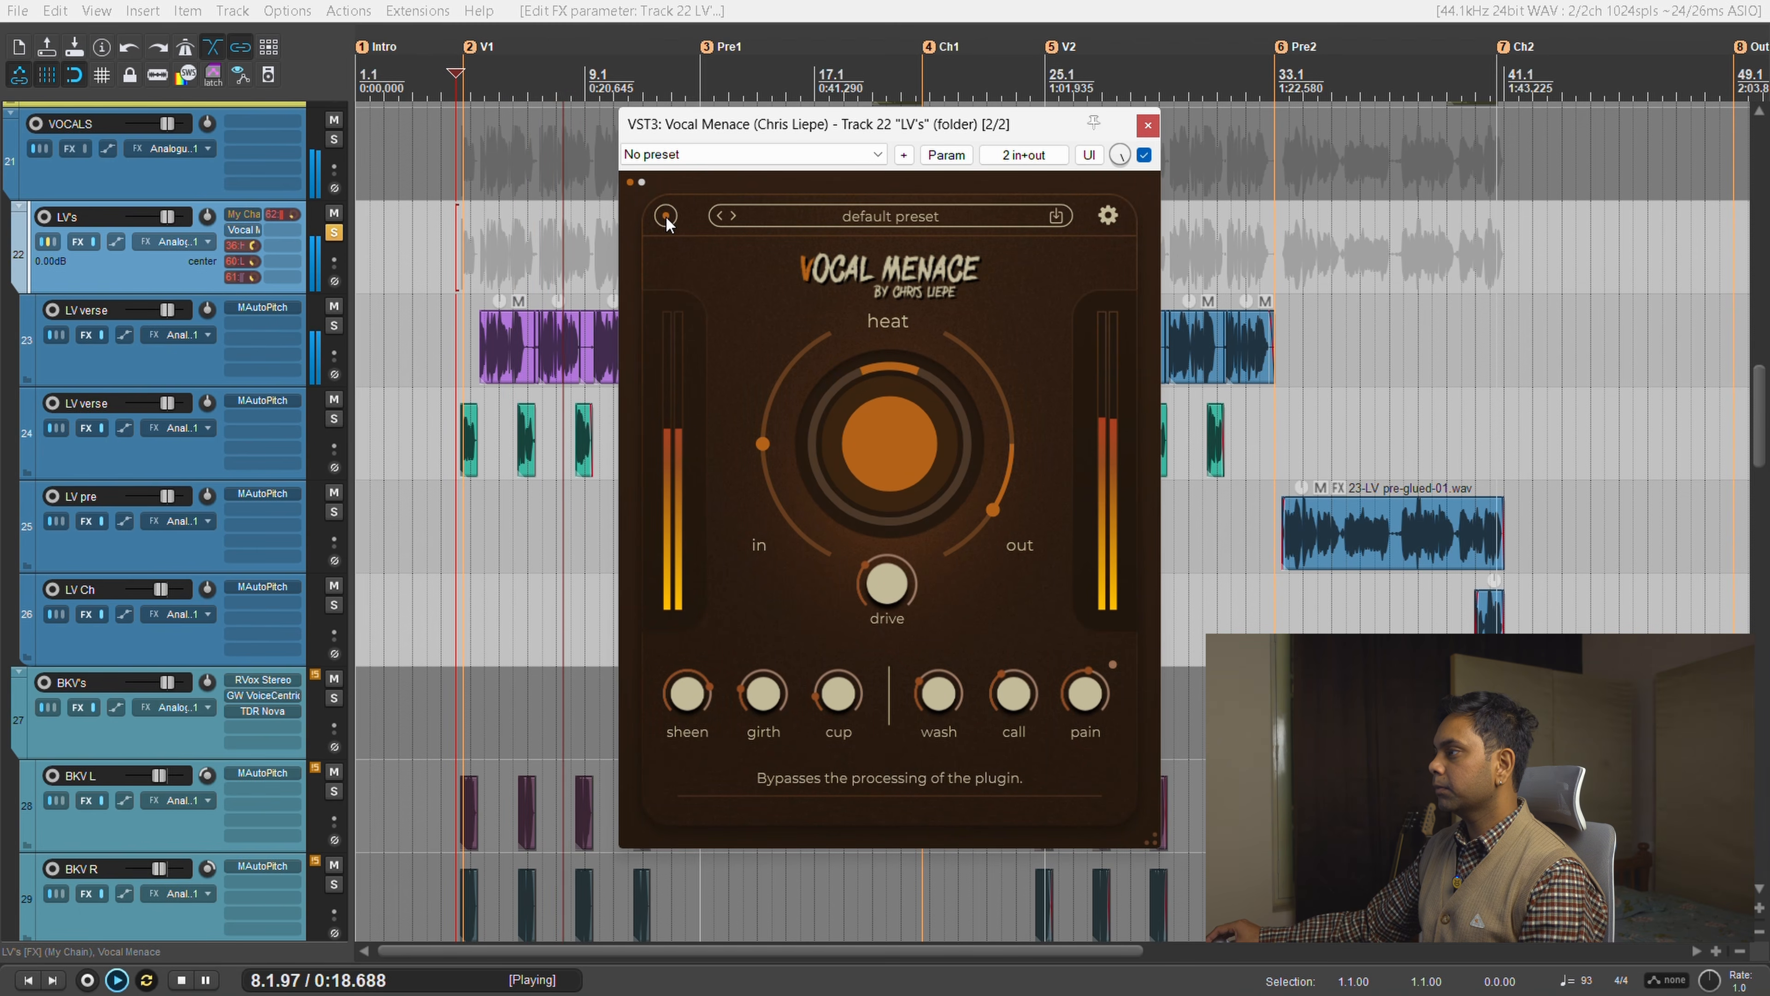
pyautogui.click(666, 217)
pyautogui.click(665, 217)
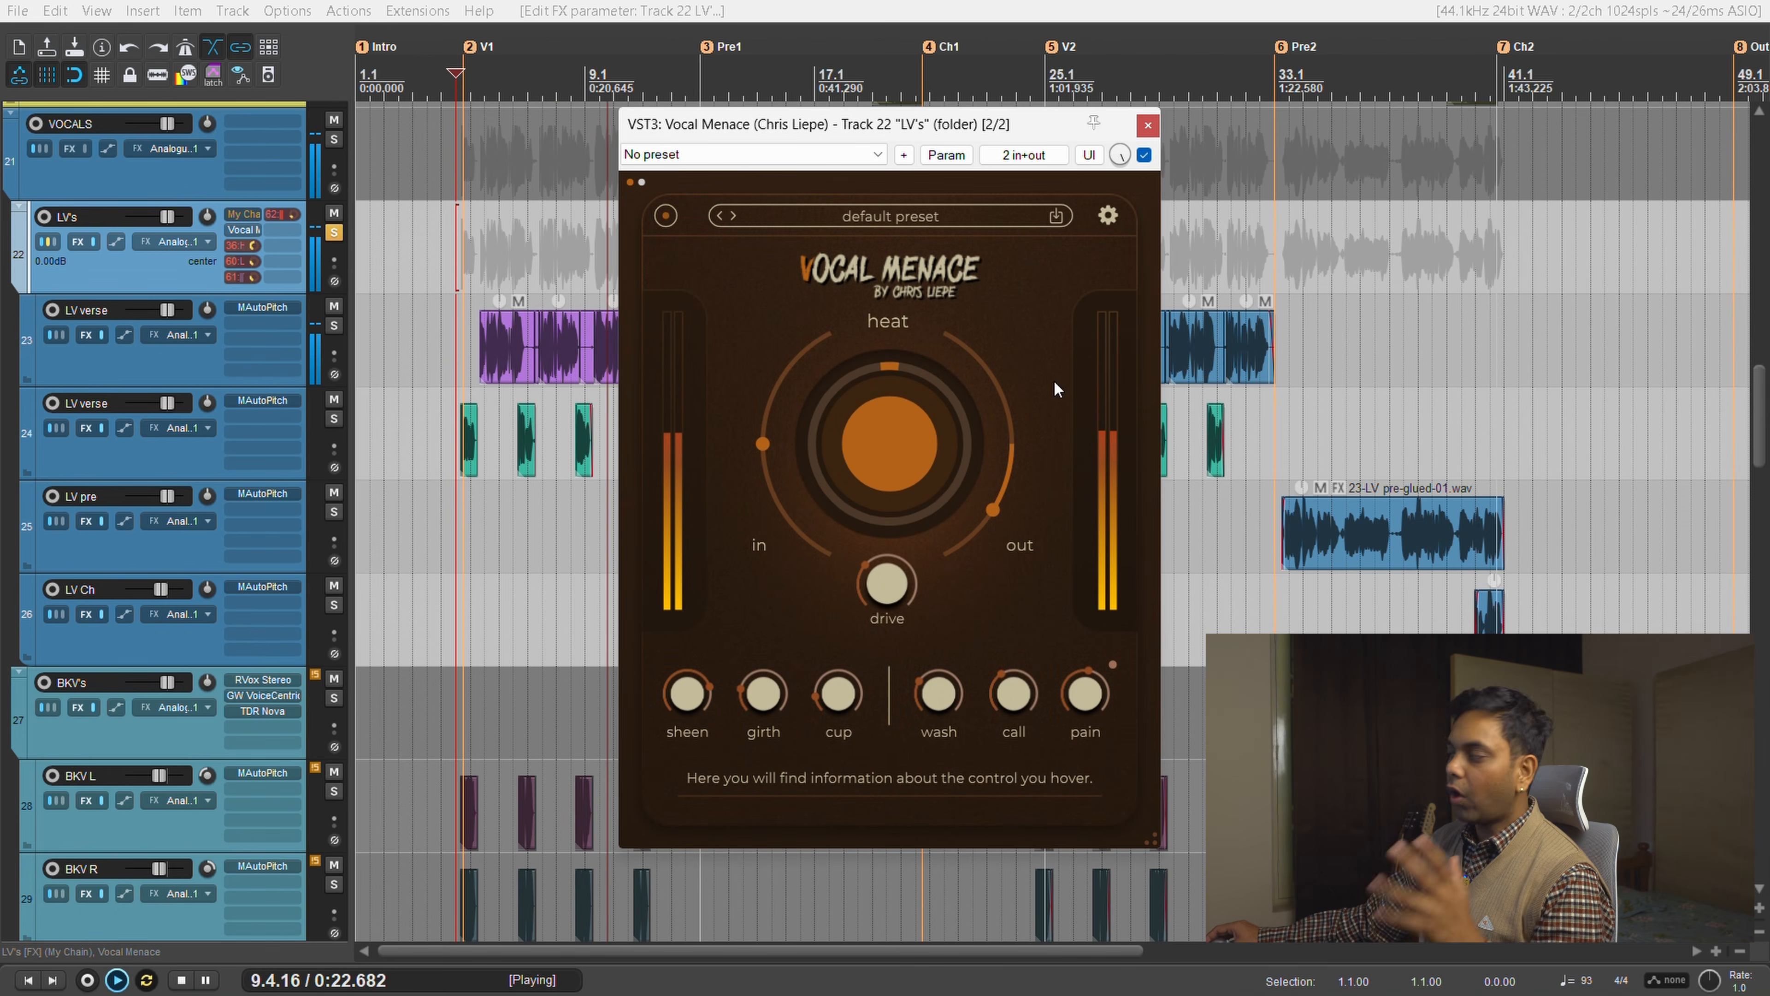
pyautogui.press('space')
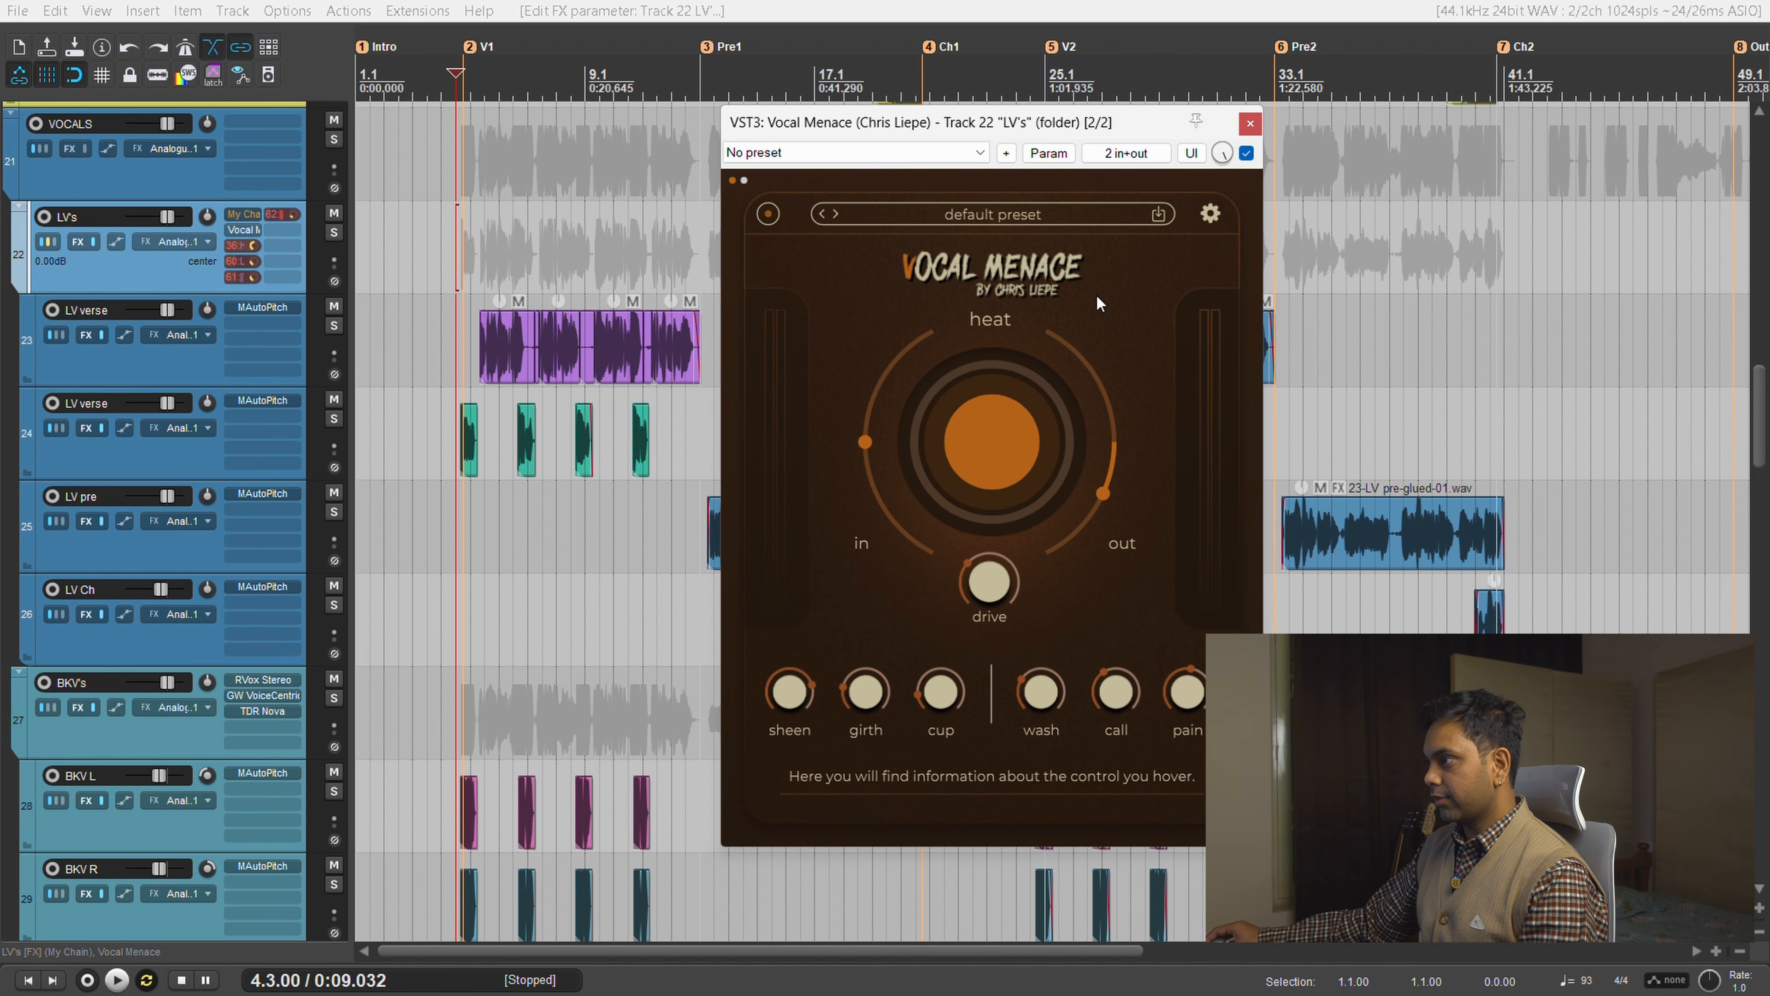
# Play the unsoloed mix, compare it with Vocal Menace bypassed and active, and lower the plugin's output gain slightly.
pyautogui.press('space')
pyautogui.click(1244, 155)
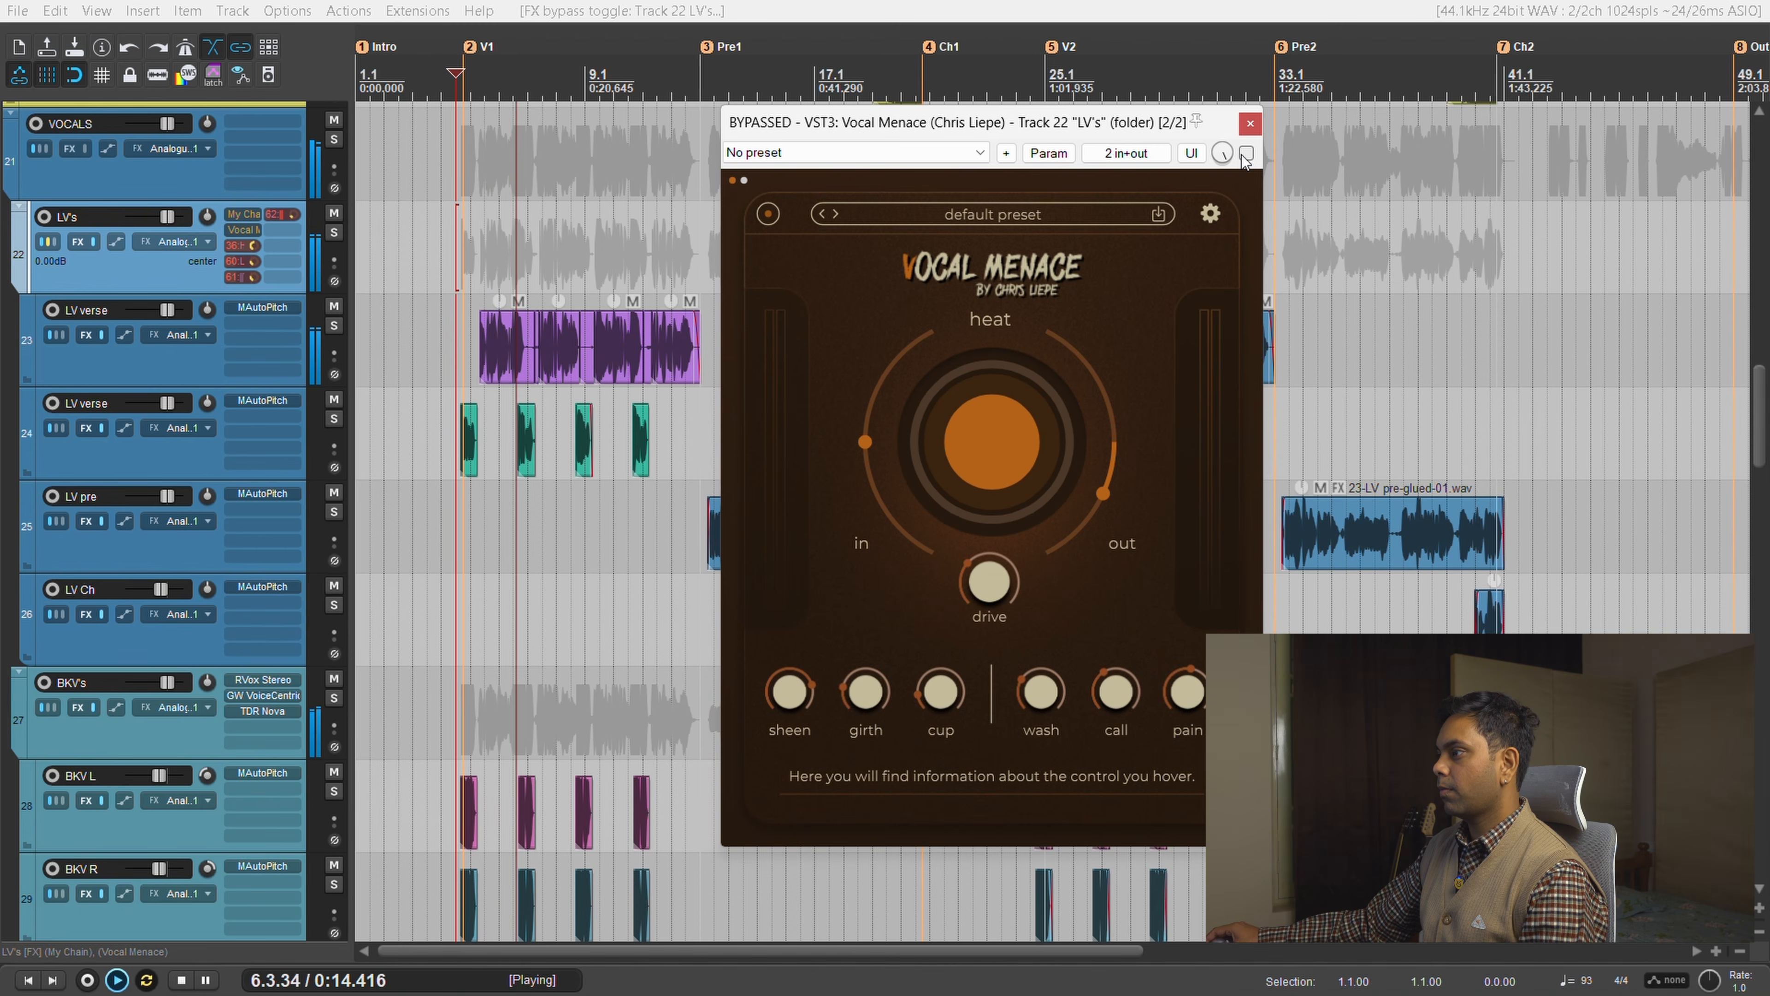
pyautogui.click(1246, 154)
pyautogui.moveTo(1108, 495); pyautogui.dragTo(1107, 498)
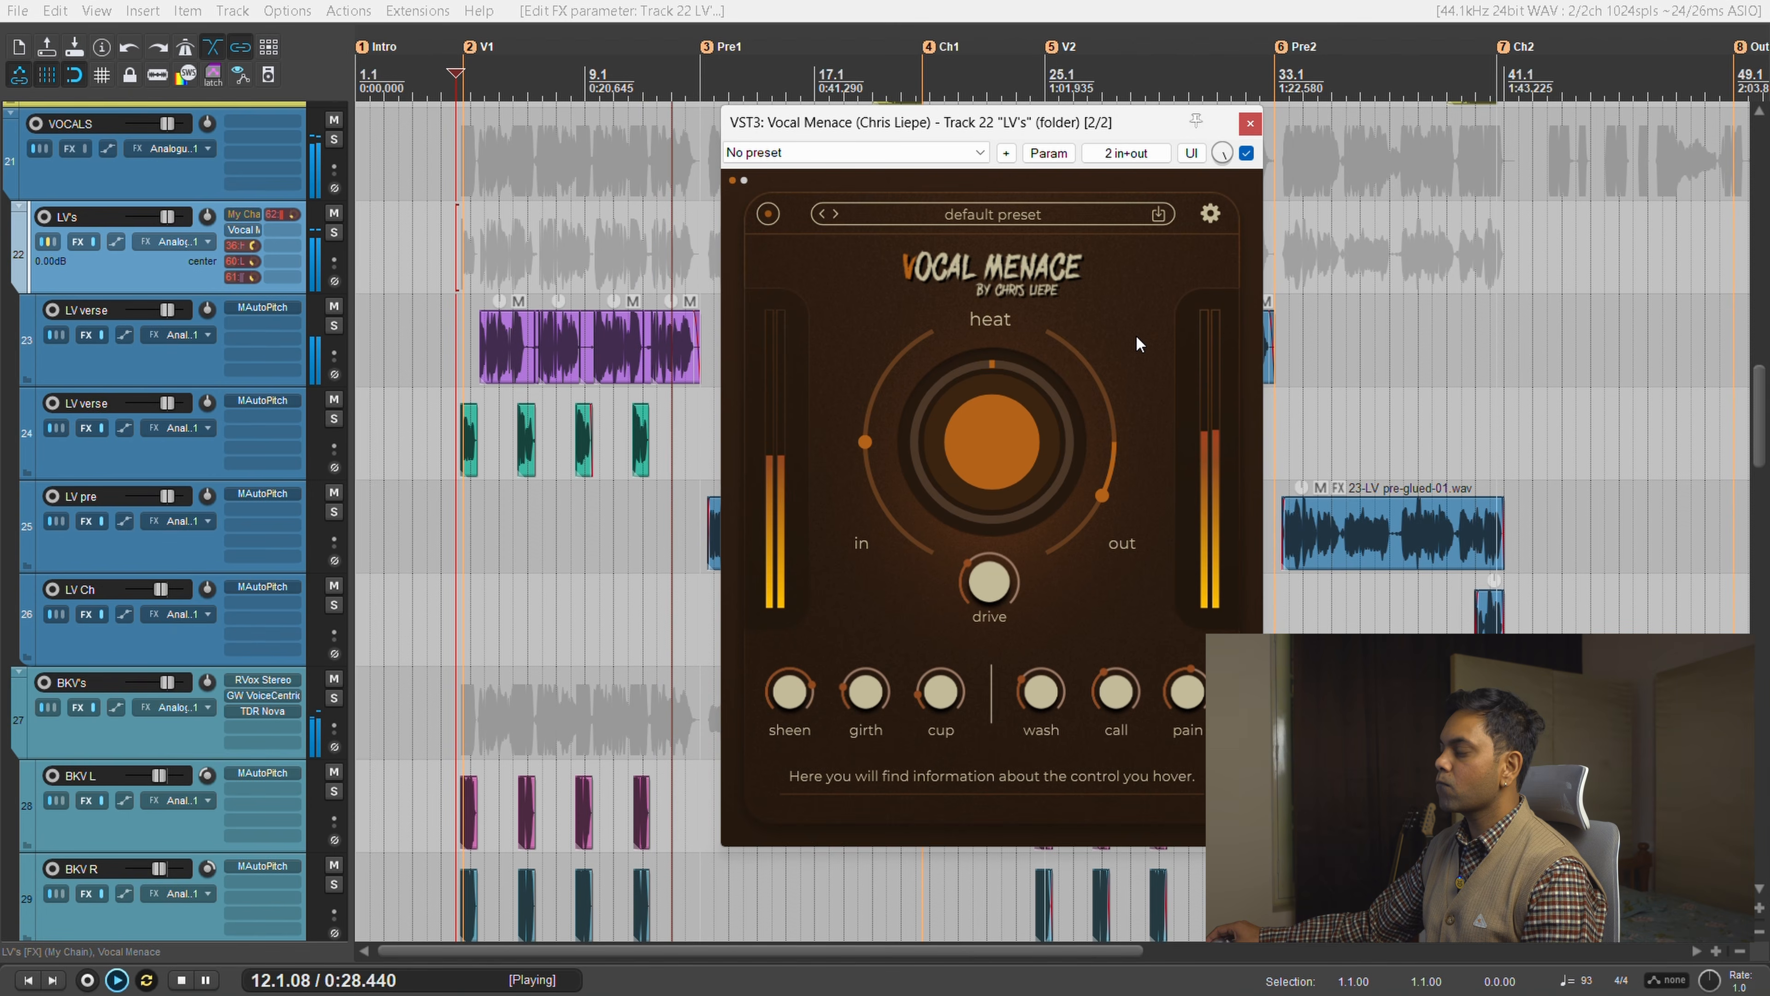
pyautogui.moveTo(874, 691)
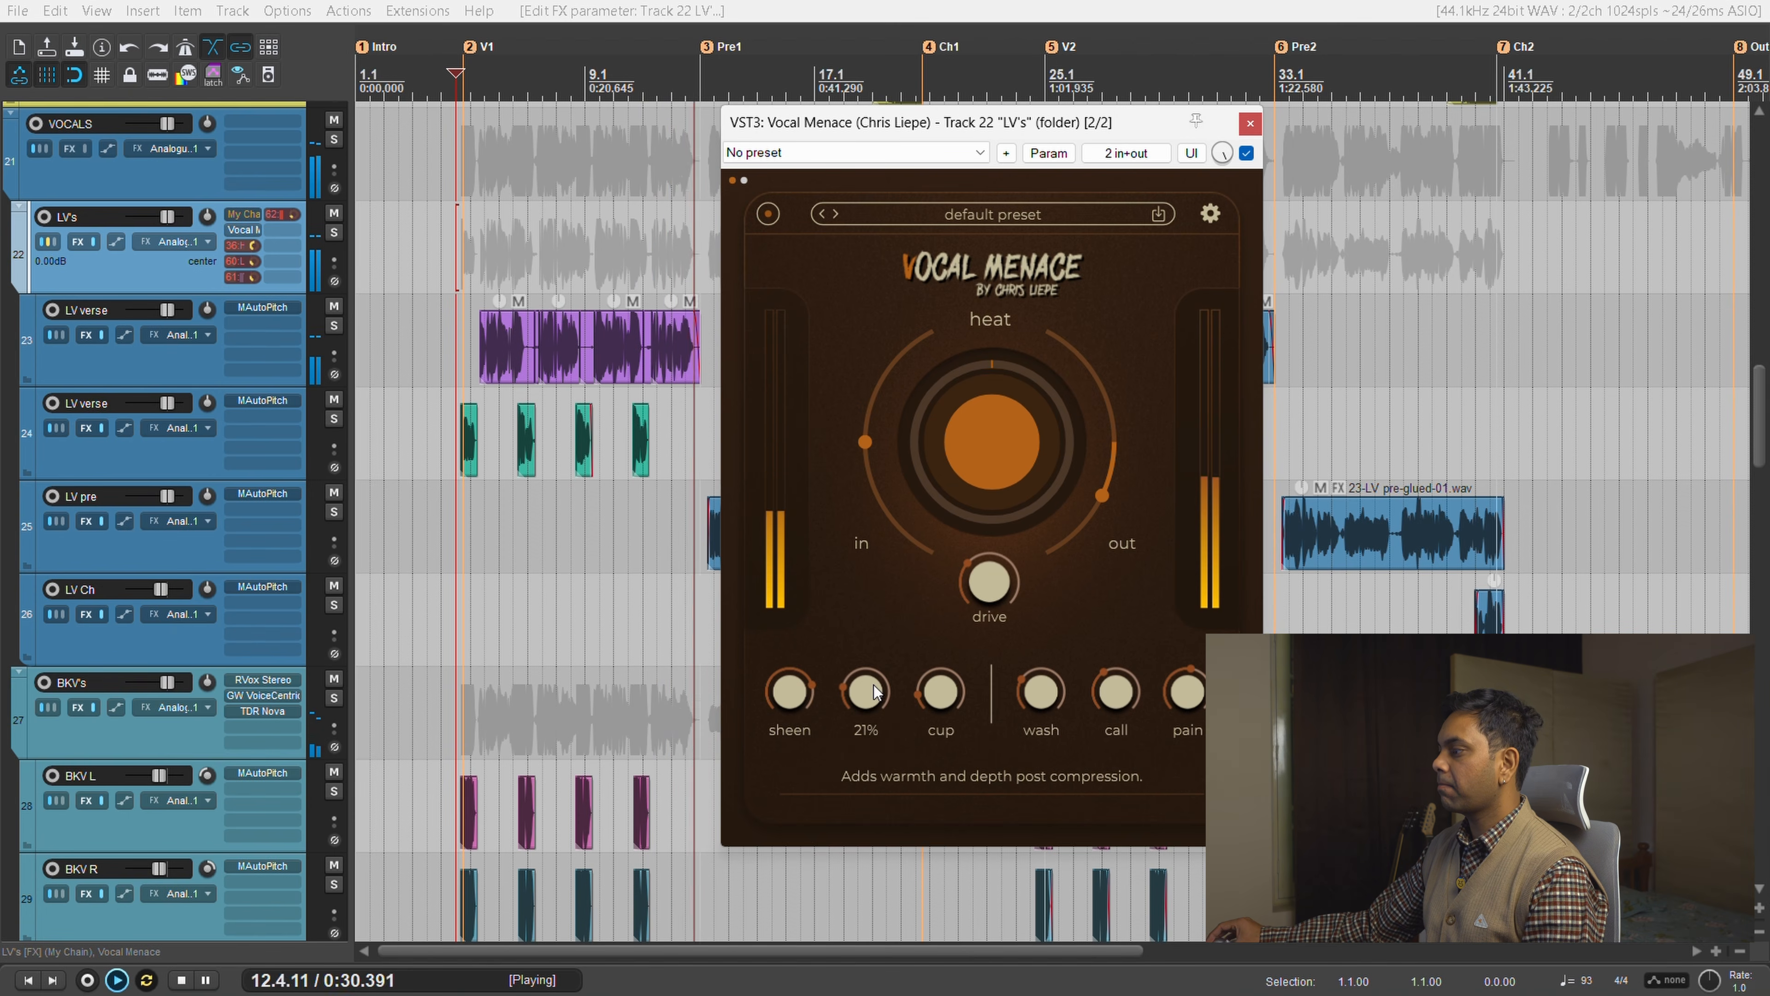